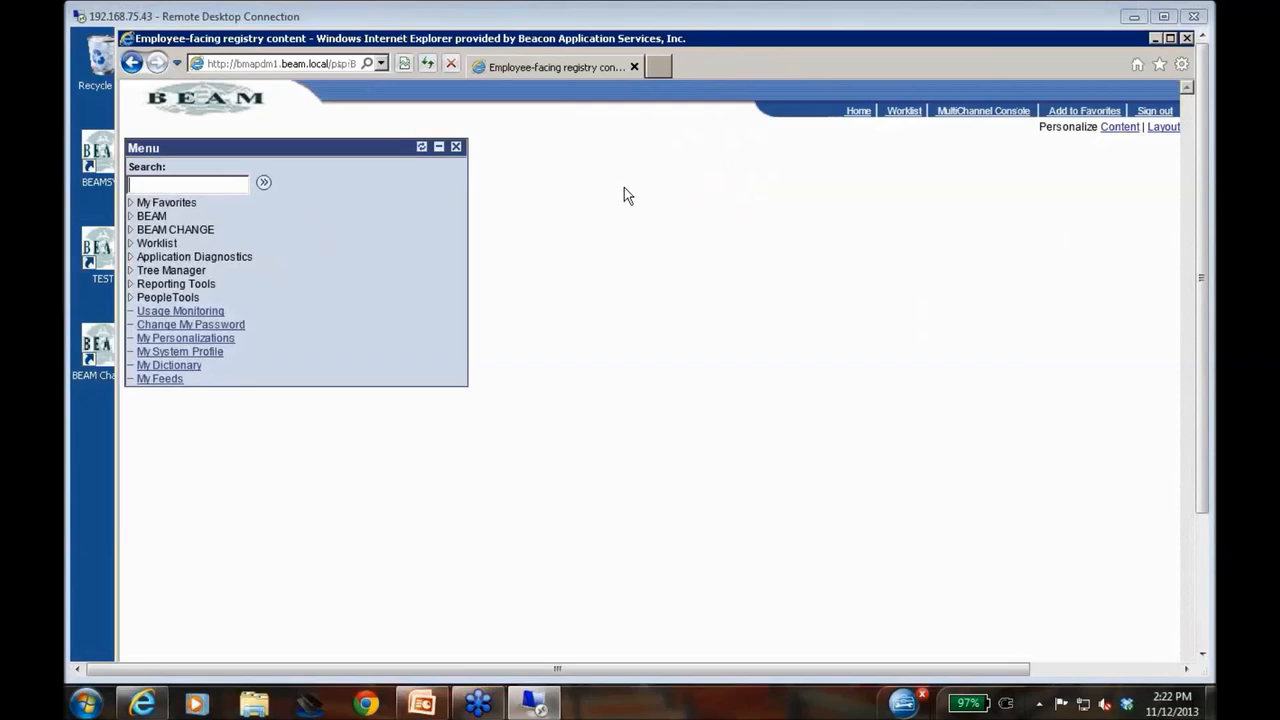
Find BEAM jobs beginning with EB under Maintain Jobs and open the EB_CMP_RECORD job
{"action": "left_click", "coordinate": [152, 217]}
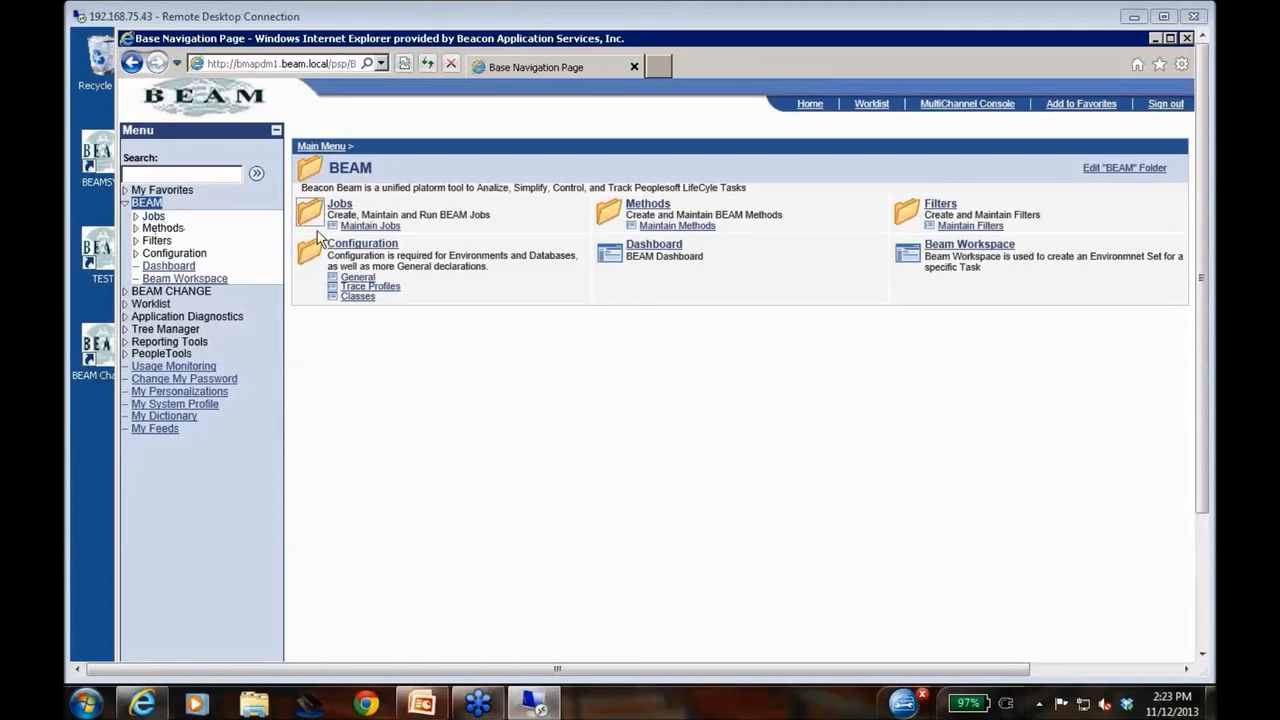
{"action": "left_click", "coordinate": [340, 206]}
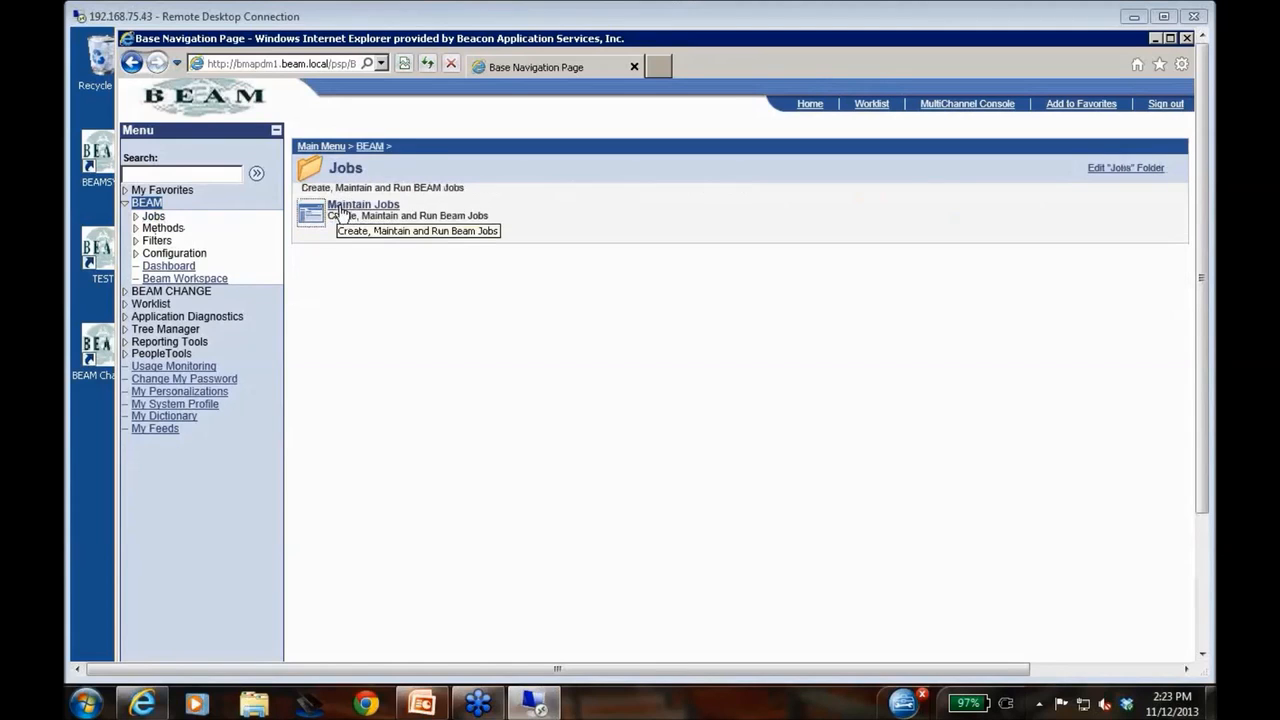
{"action": "left_click", "coordinate": [357, 206]}
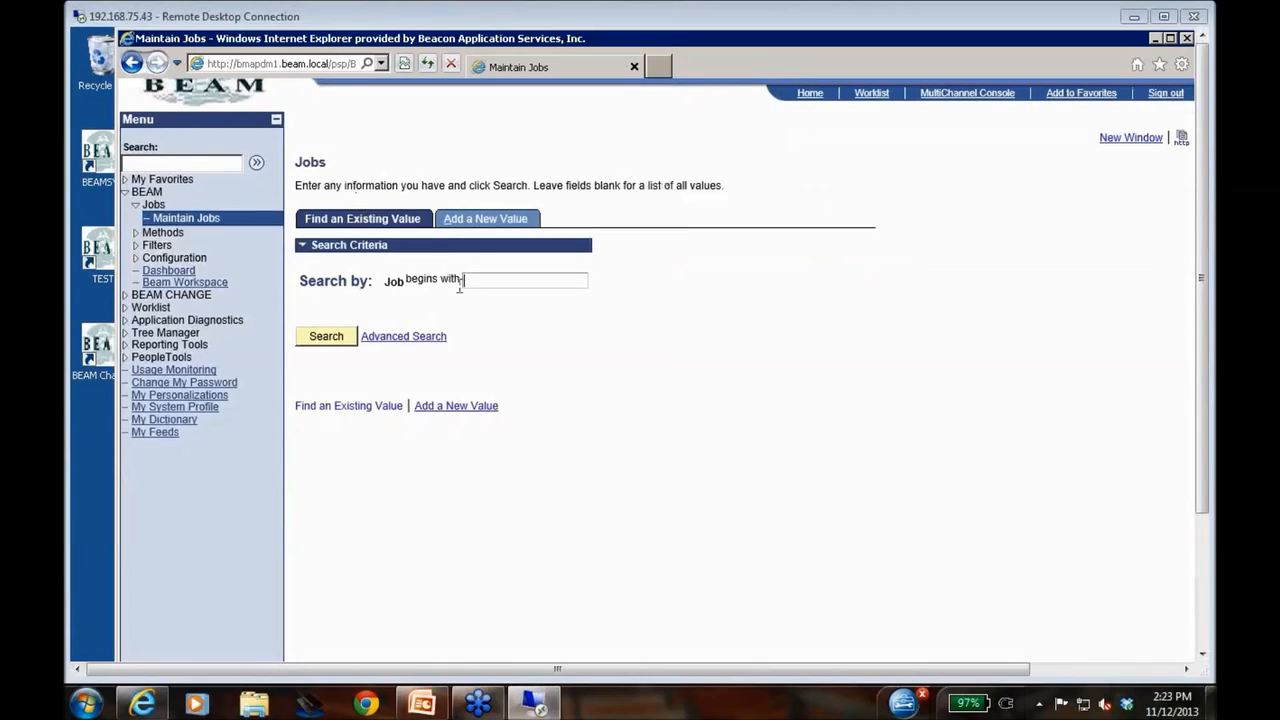
{"action": "type", "text": "EB"}
{"action": "key", "text": "Return"}
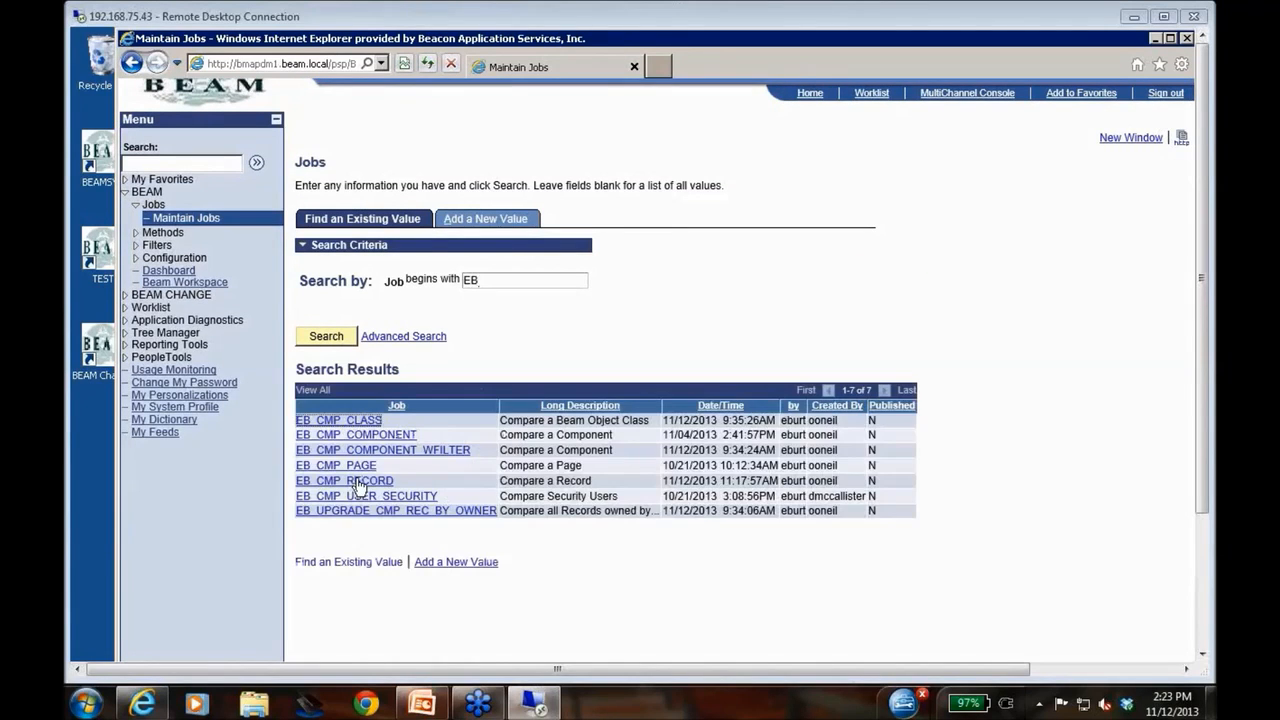
{"action": "left_click", "coordinate": [358, 482]}
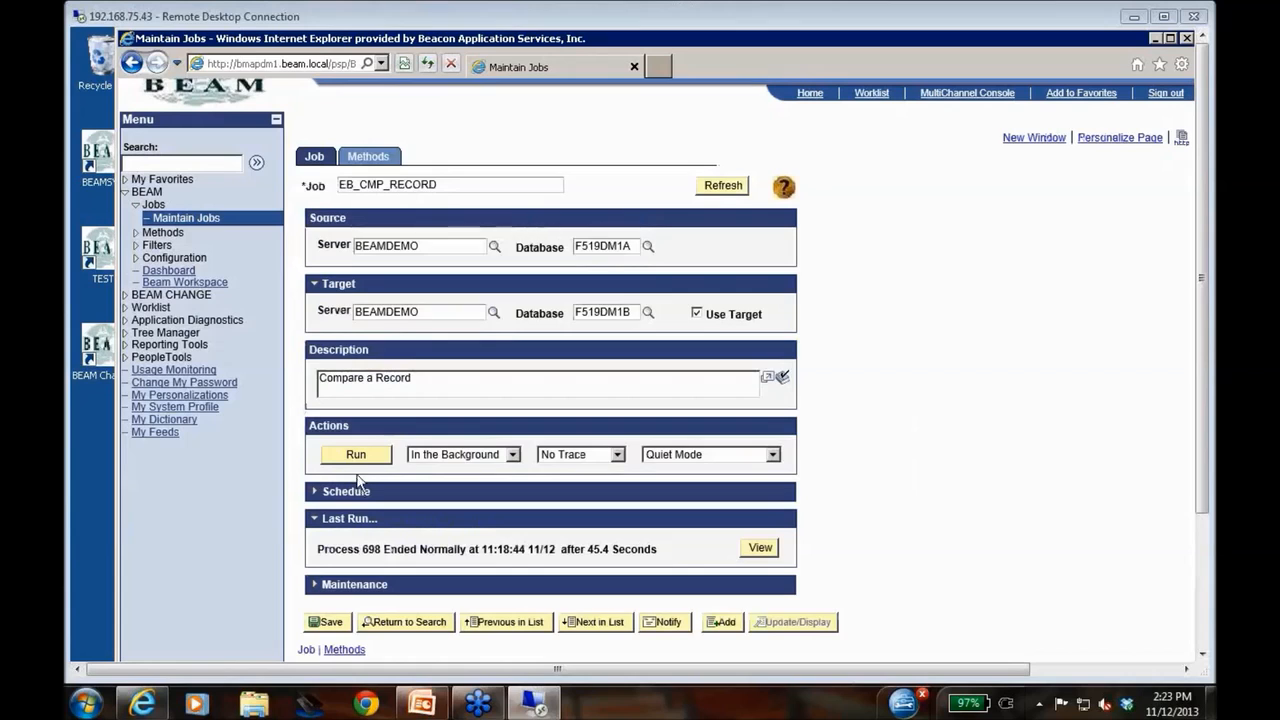
Start a run of the EB_CMP_RECORD job and choose DEPT_TBL as the record to compare
{"action": "left_click", "coordinate": [355, 455]}
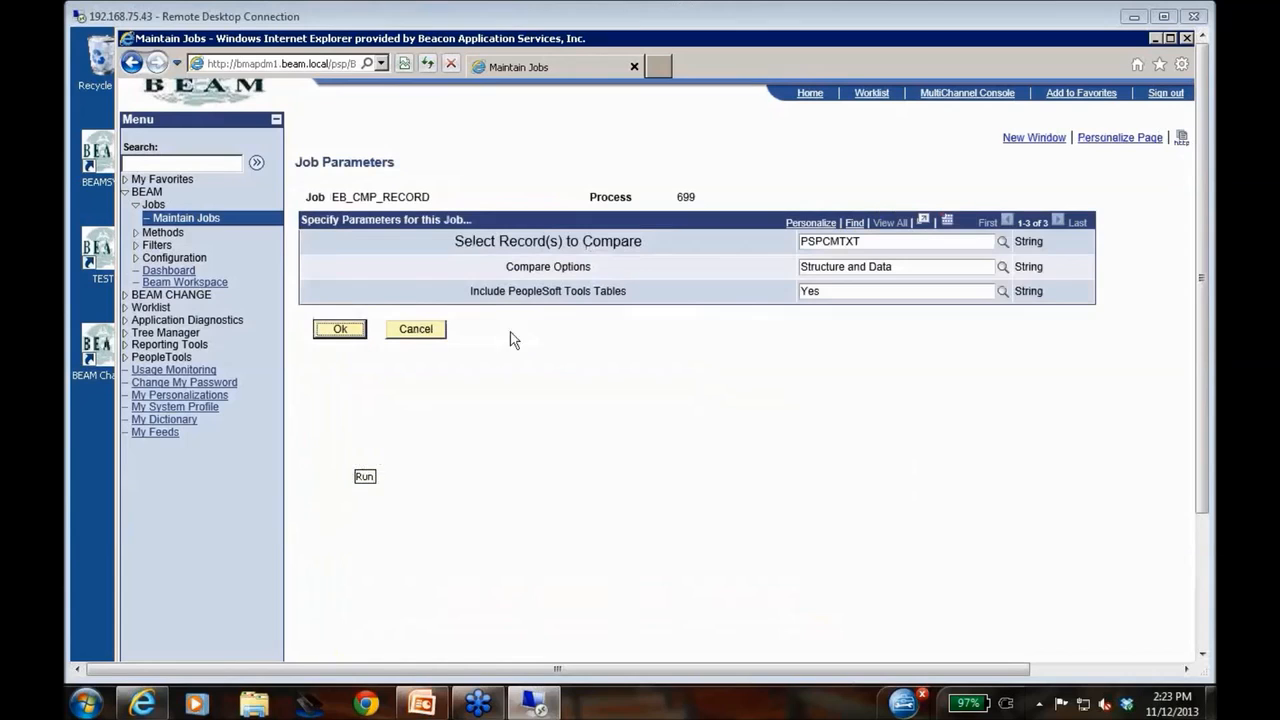
{"action": "left_click", "coordinate": [873, 242]}
{"action": "key", "text": "BackSpace"}
{"action": "key", "text": "BackSpace"}
{"action": "key", "text": "BackSpace"}
{"action": "key", "text": "BackSpace"}
{"action": "key", "text": "BackSpace"}
{"action": "key", "text": "BackSpace"}
{"action": "key", "text": "BackSpace"}
{"action": "key", "text": "BackSpace"}
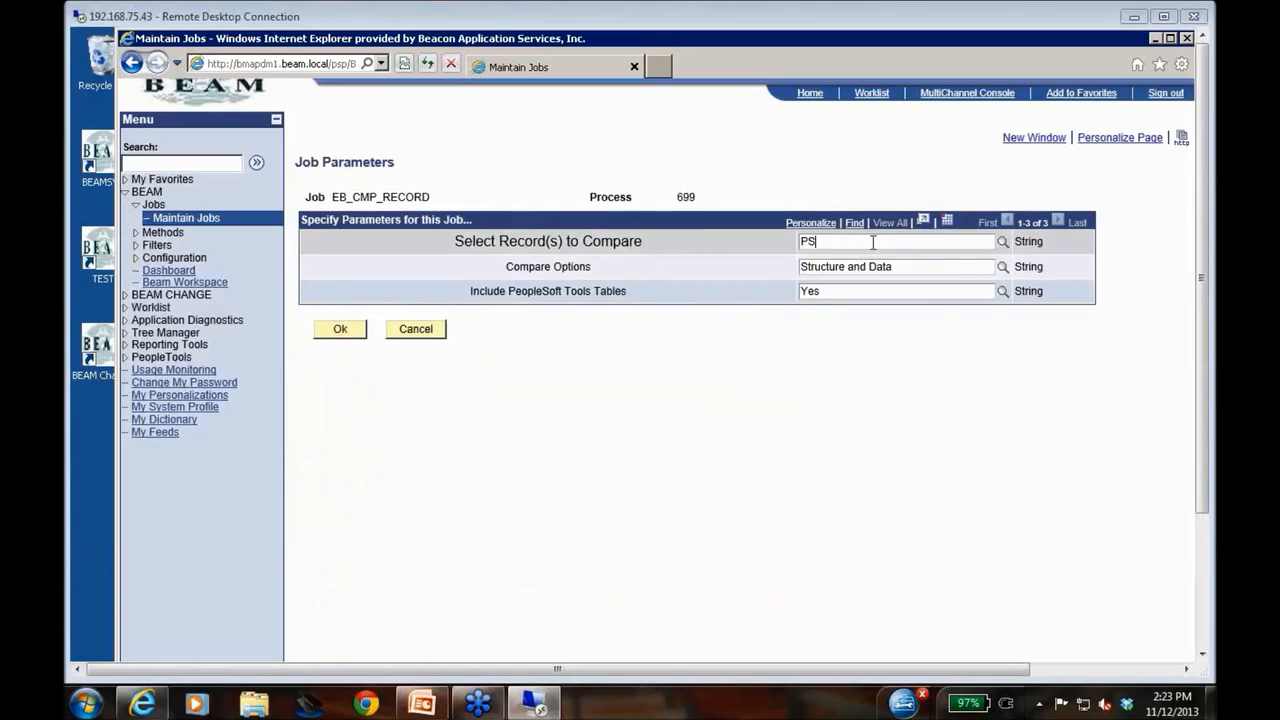
{"action": "type", "text": "dept"}
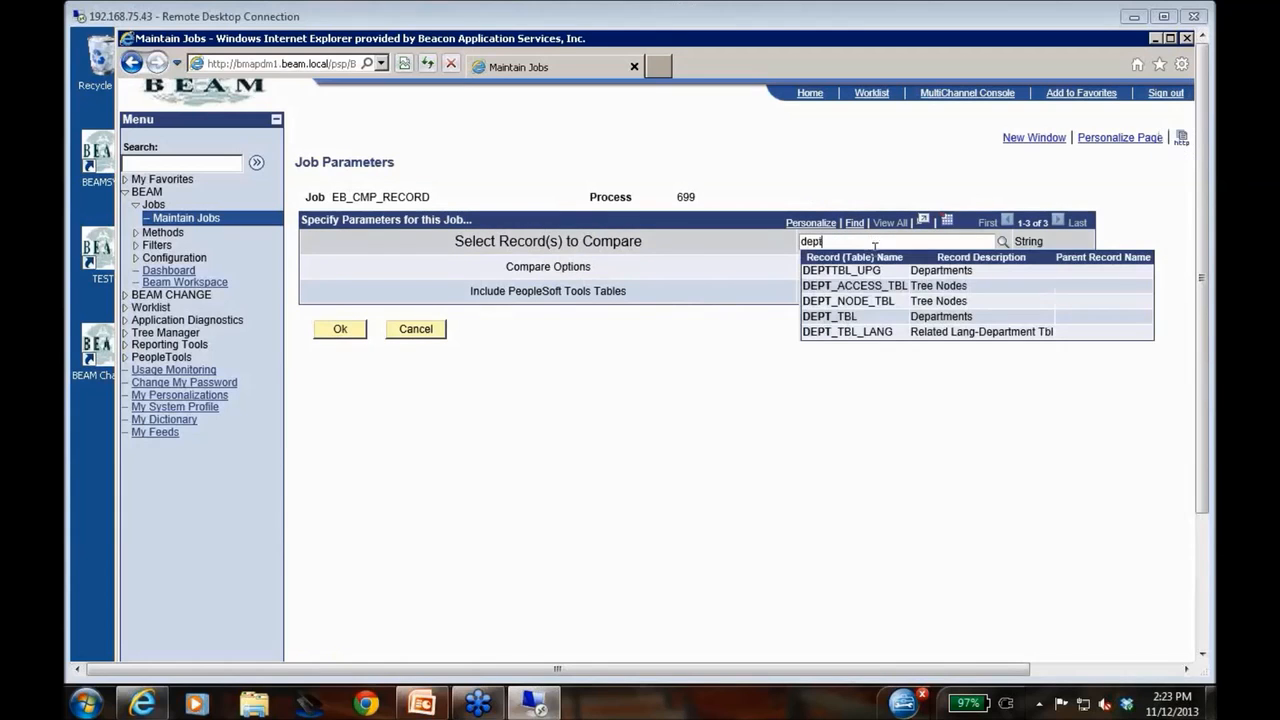
{"action": "left_click", "coordinate": [838, 318]}
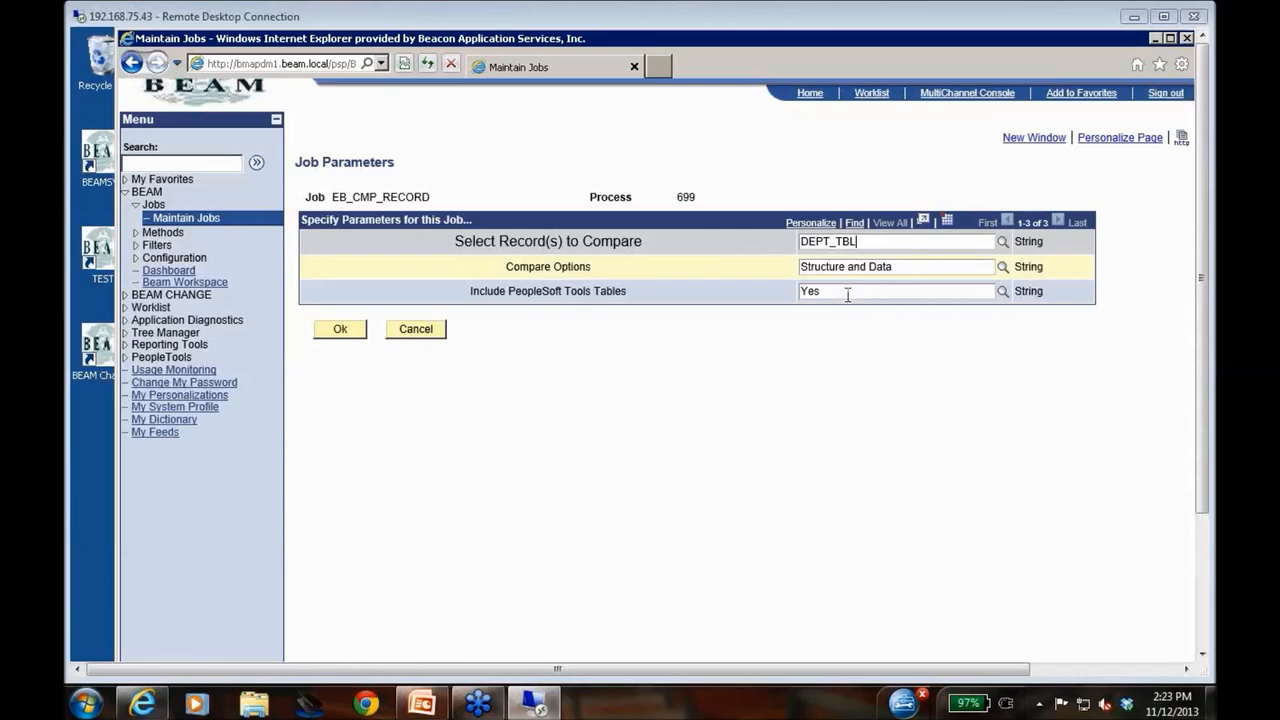
Set Include PeopleSoft Tools Tables to No and submit the job parameters
{"action": "left_click", "coordinate": [1002, 291]}
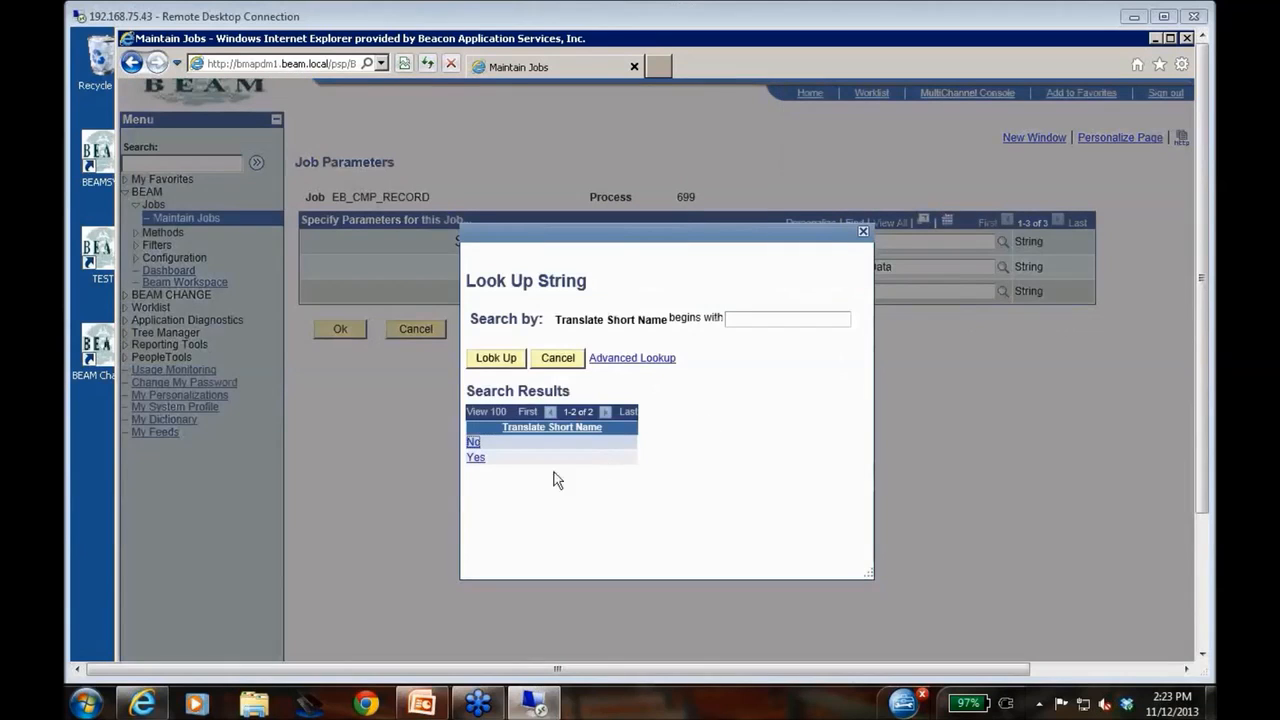
{"action": "left_click", "coordinate": [473, 443]}
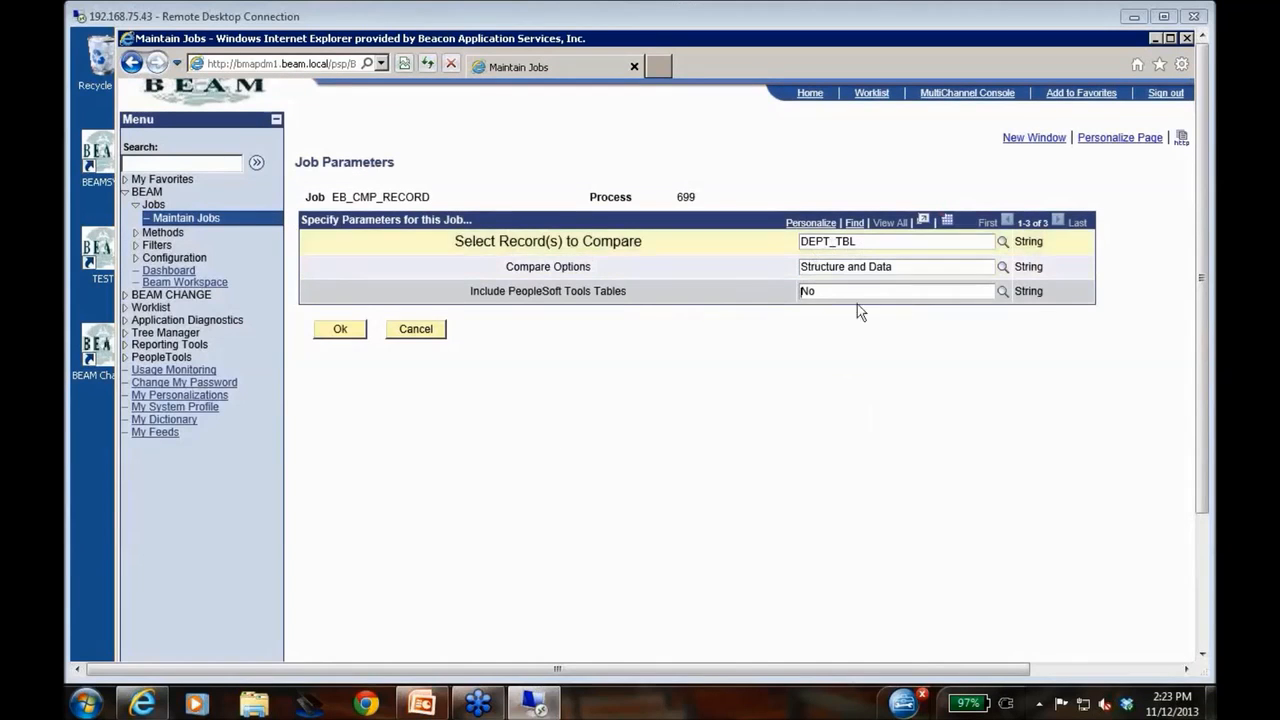
{"action": "left_click", "coordinate": [337, 330]}
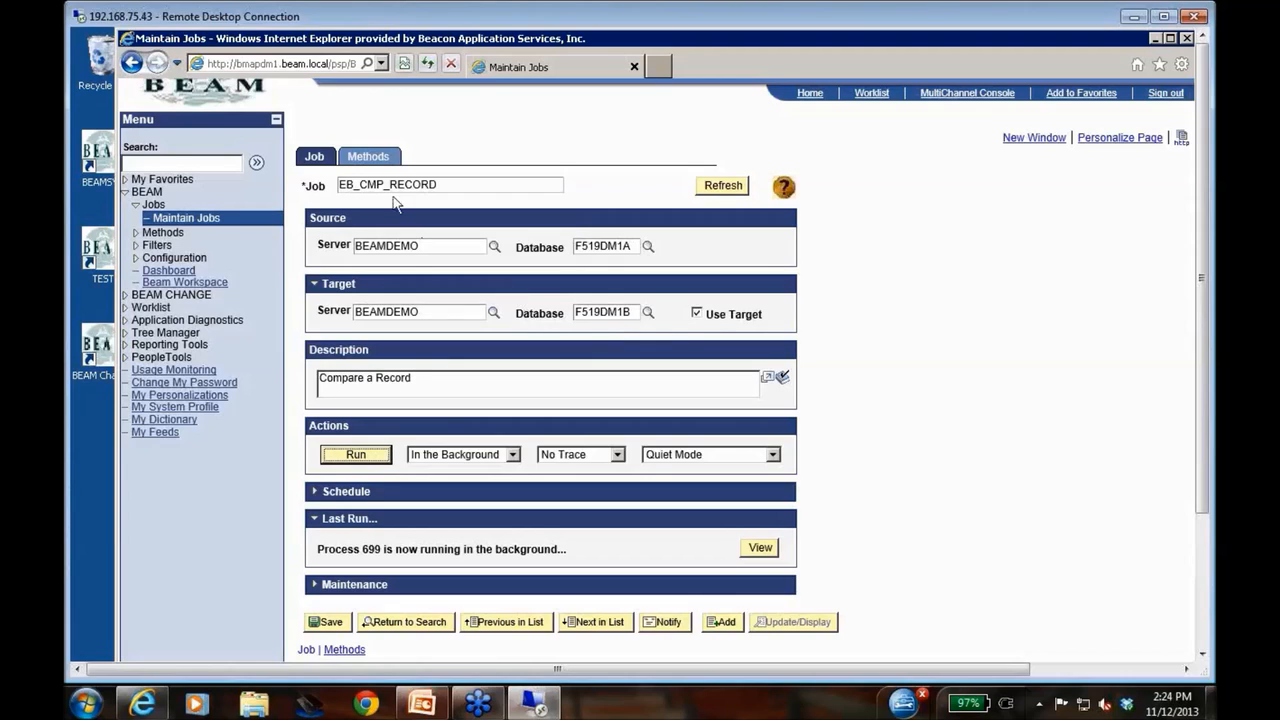
Review the job's compare method and the list of available methods, and return to the job definition
{"action": "left_click", "coordinate": [367, 158]}
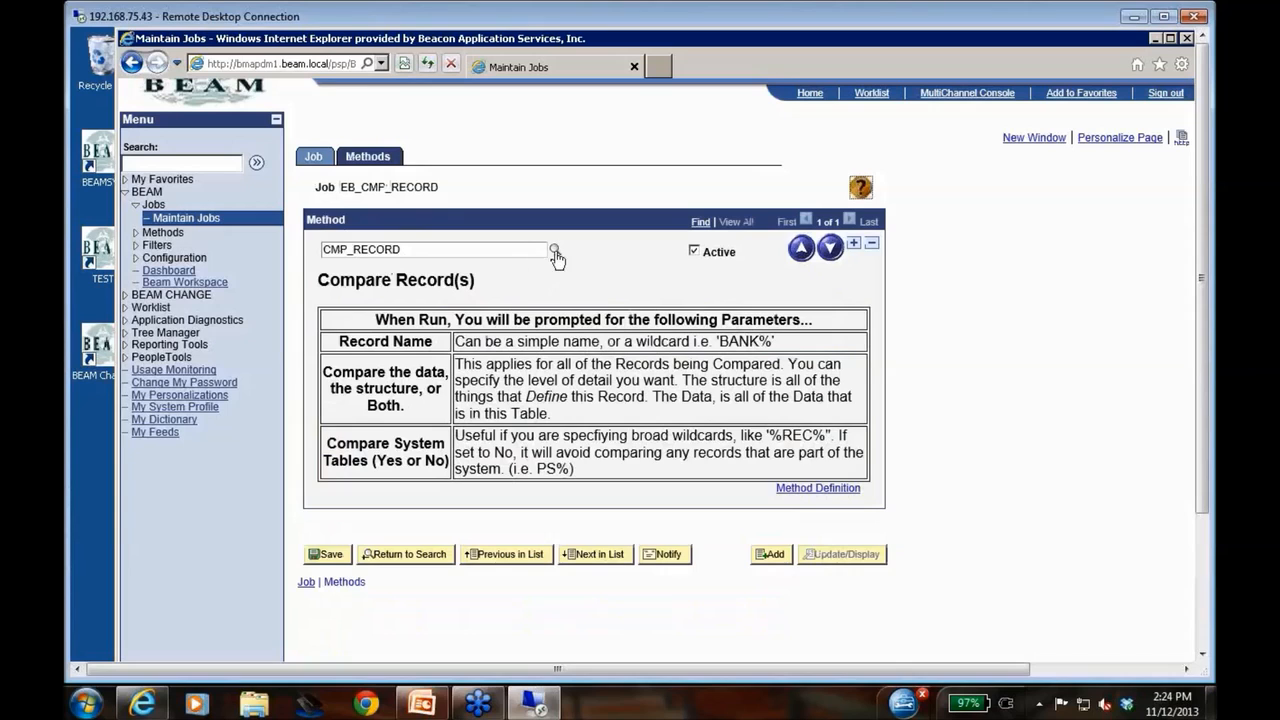
{"action": "left_click", "coordinate": [555, 251]}
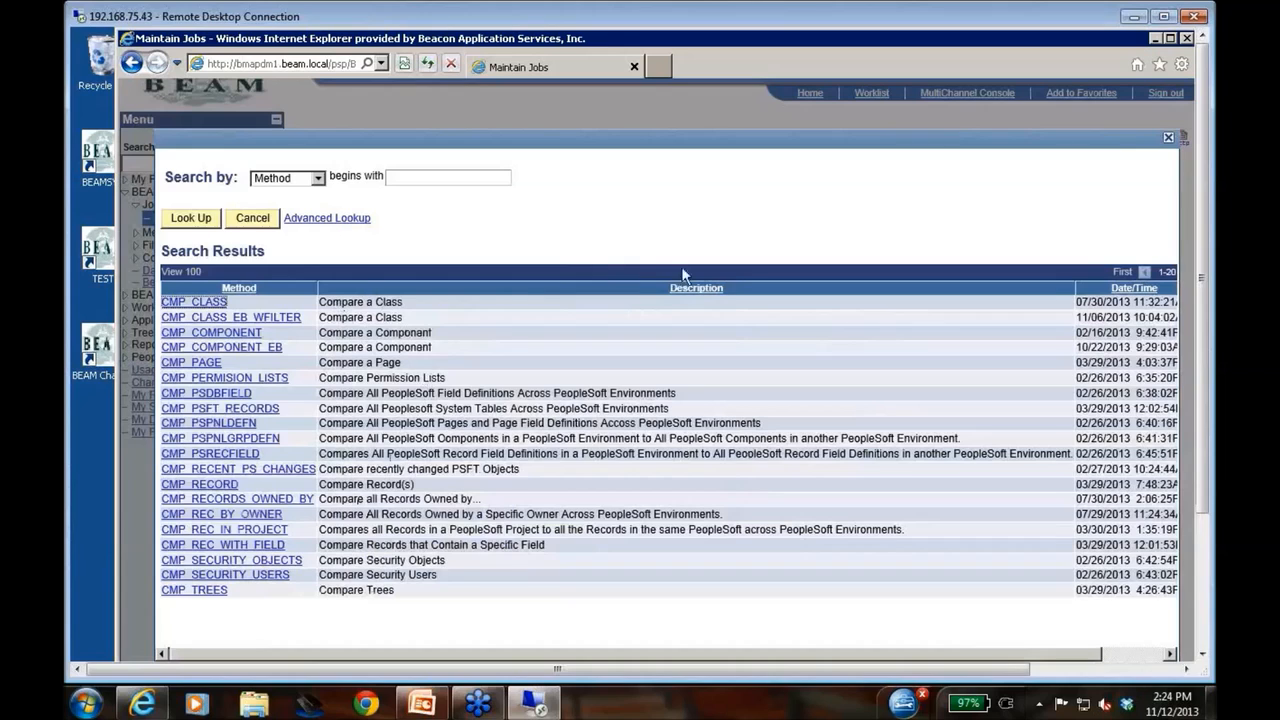
{"action": "left_click", "coordinate": [1168, 139]}
{"action": "left_click", "coordinate": [332, 163]}
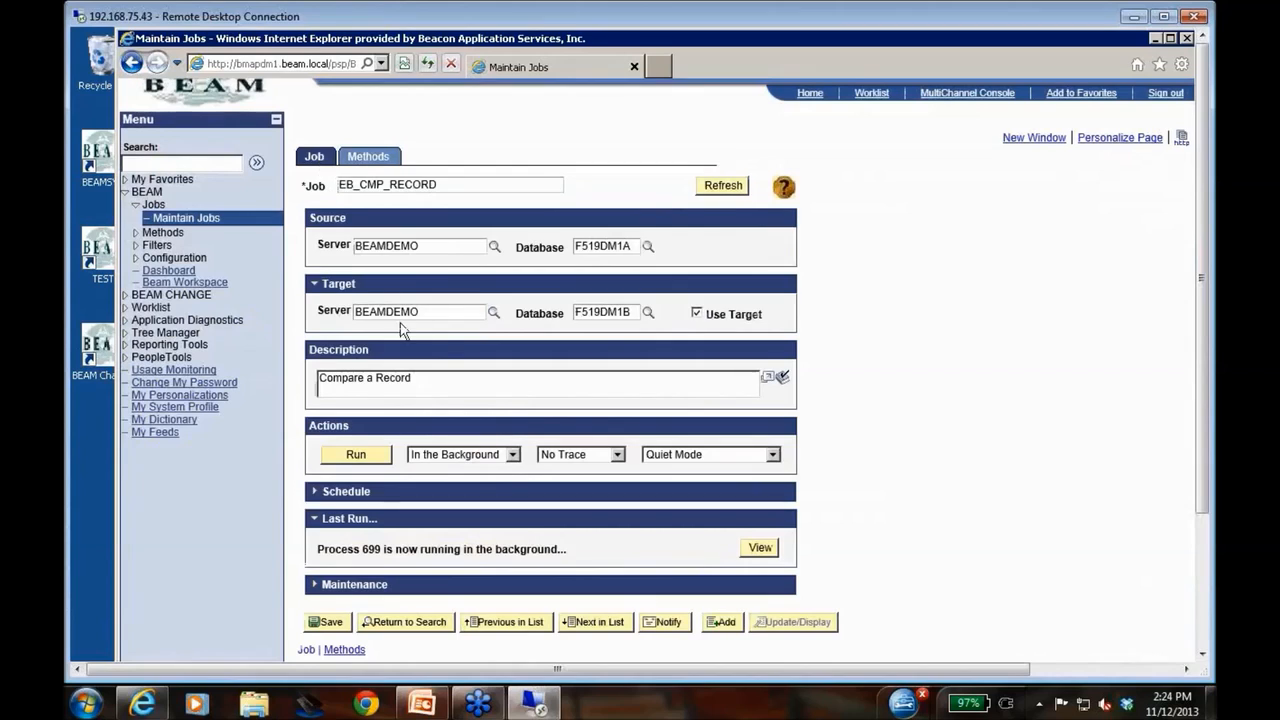
Check the job's run-timing options, refresh its status, and view the results of process 699 from the Dashboard
{"action": "left_click", "coordinate": [512, 455]}
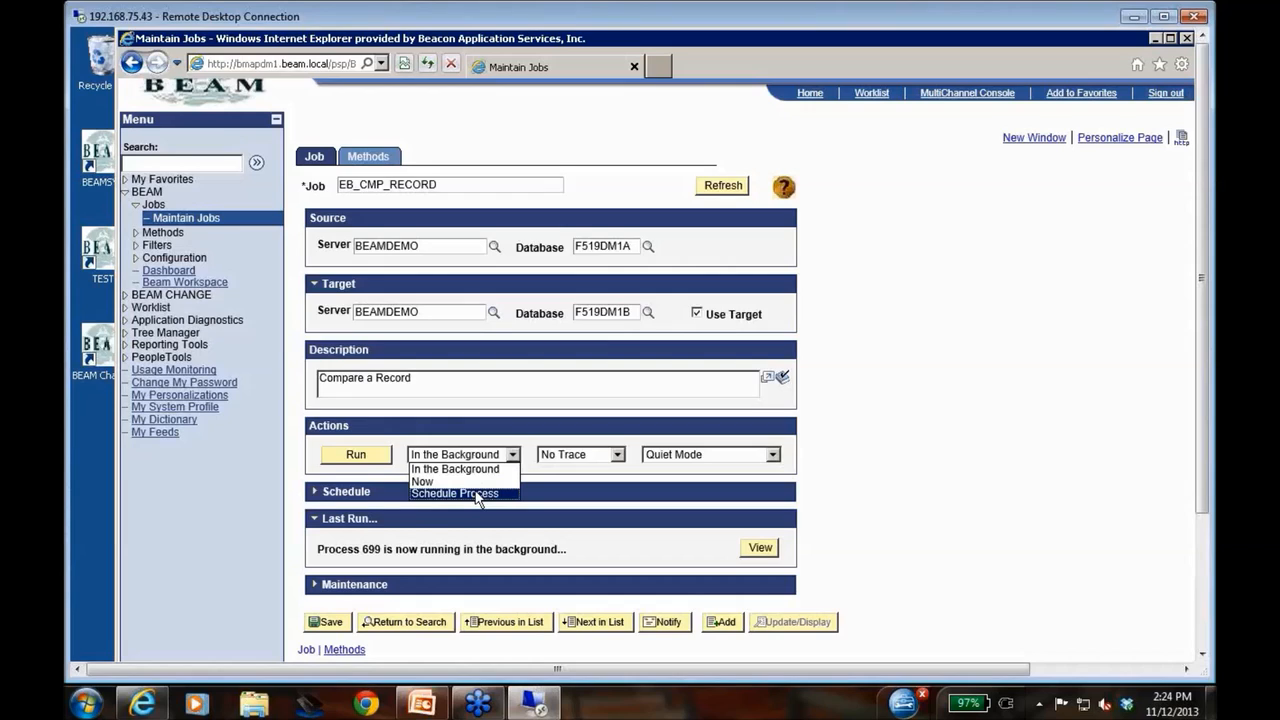
{"action": "left_click", "coordinate": [706, 189]}
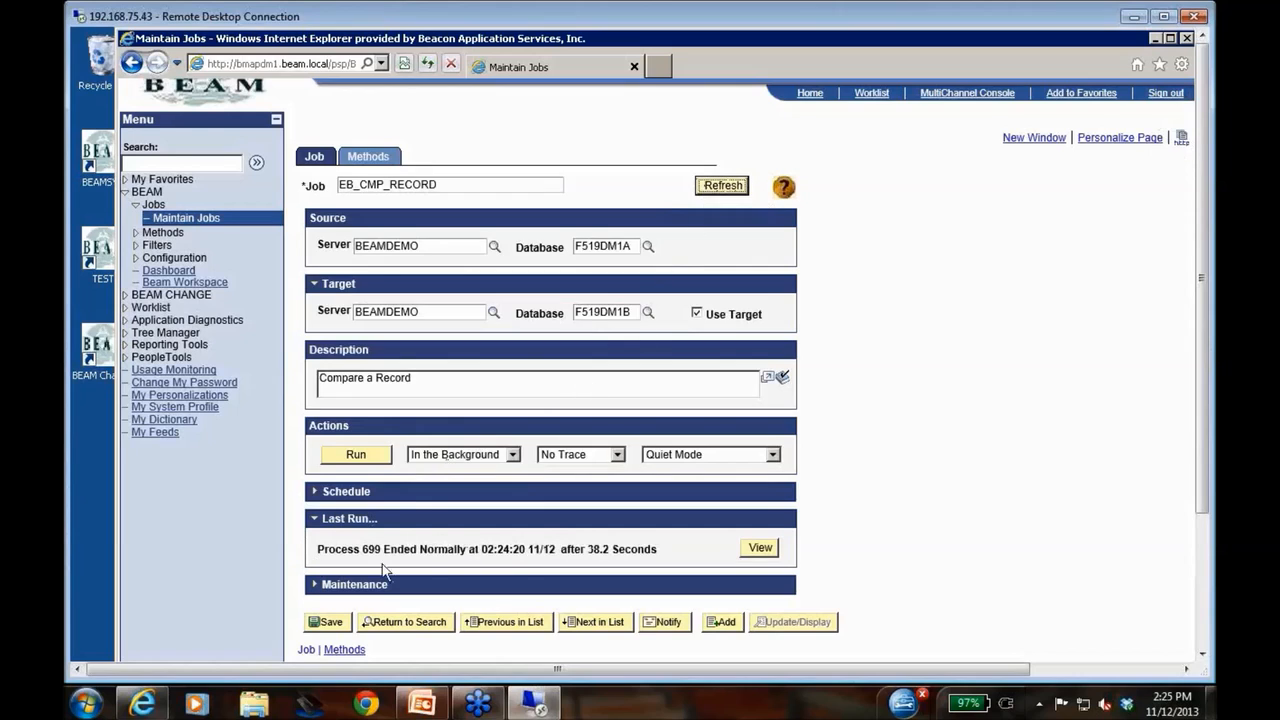
{"action": "left_click", "coordinate": [169, 271]}
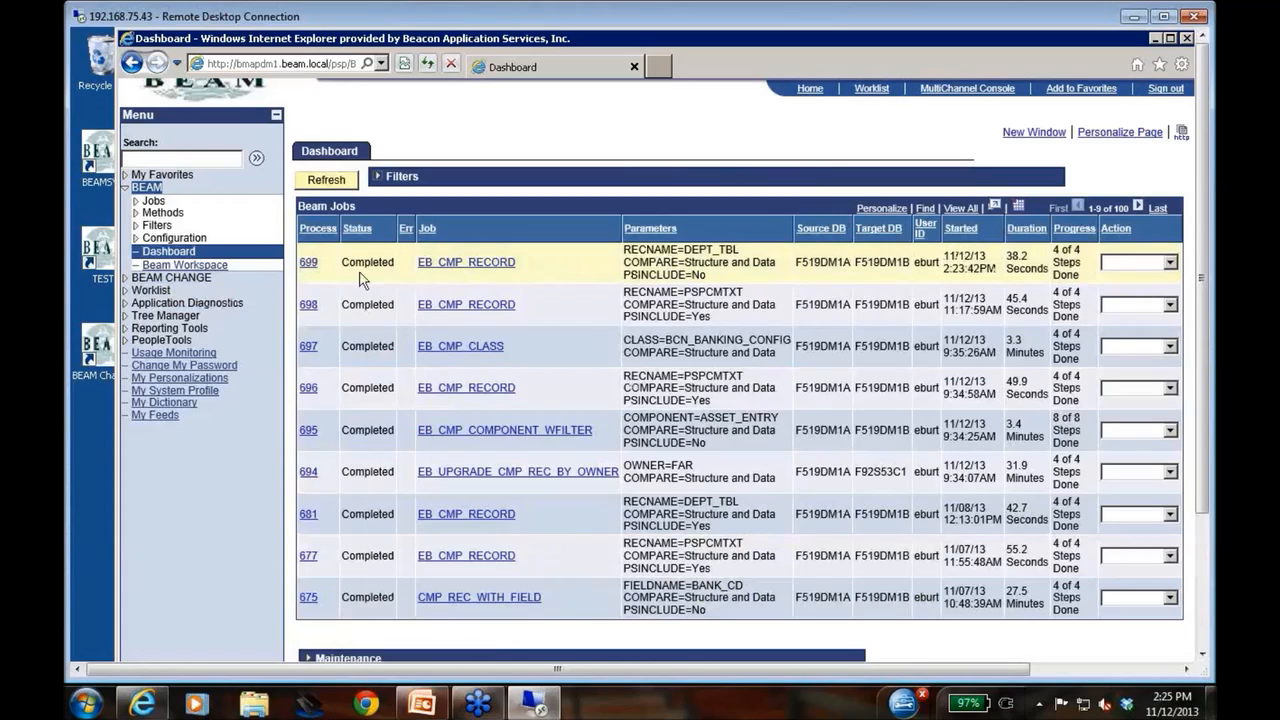
{"action": "left_click", "coordinate": [308, 264]}
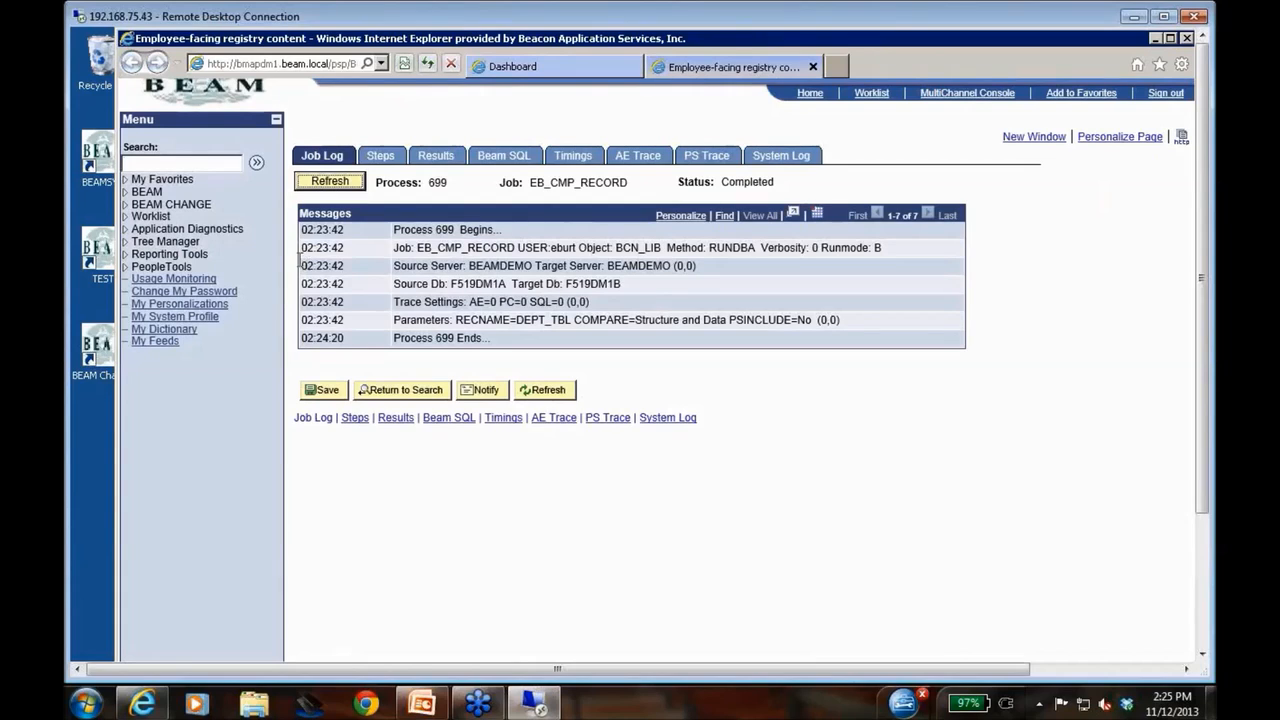
{"action": "left_click", "coordinate": [440, 158]}
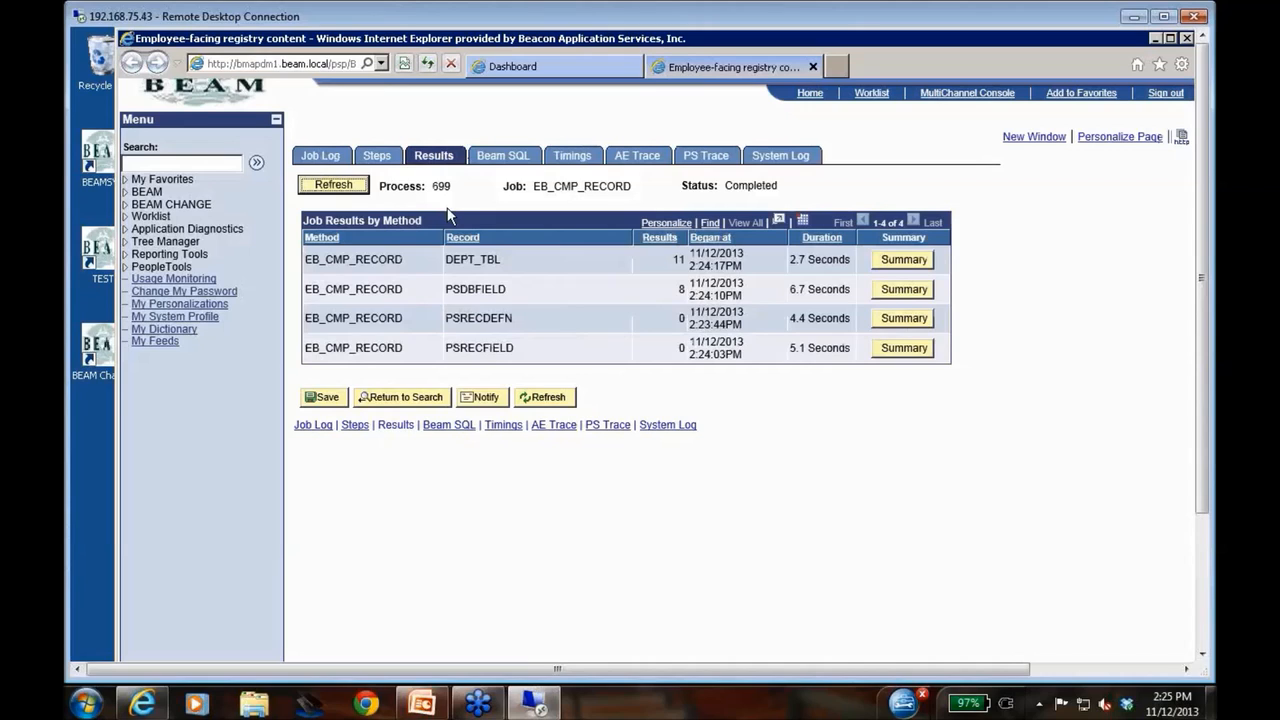
{"action": "left_click", "coordinate": [455, 258]}
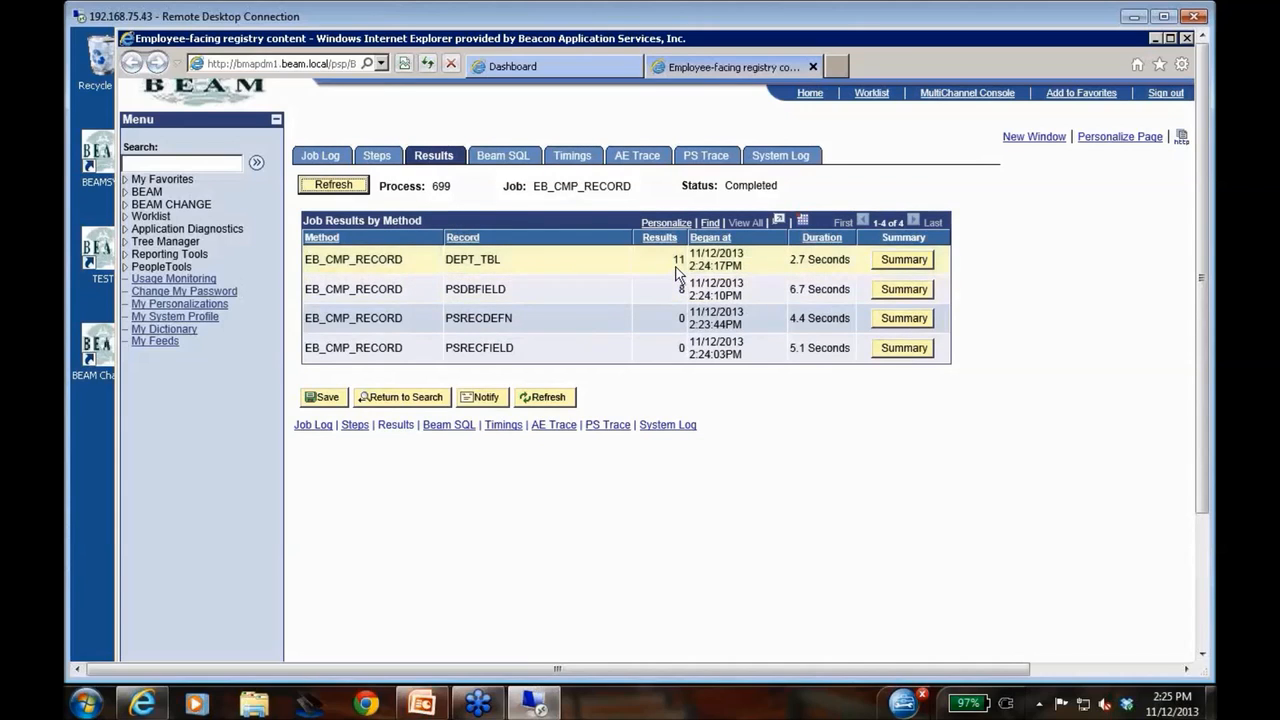
Examine the DEPT_TBL compare summary, including details for rows not found on target and the BUDGETARY_ONLY and EFF_STATUS differences
{"action": "left_click", "coordinate": [905, 262]}
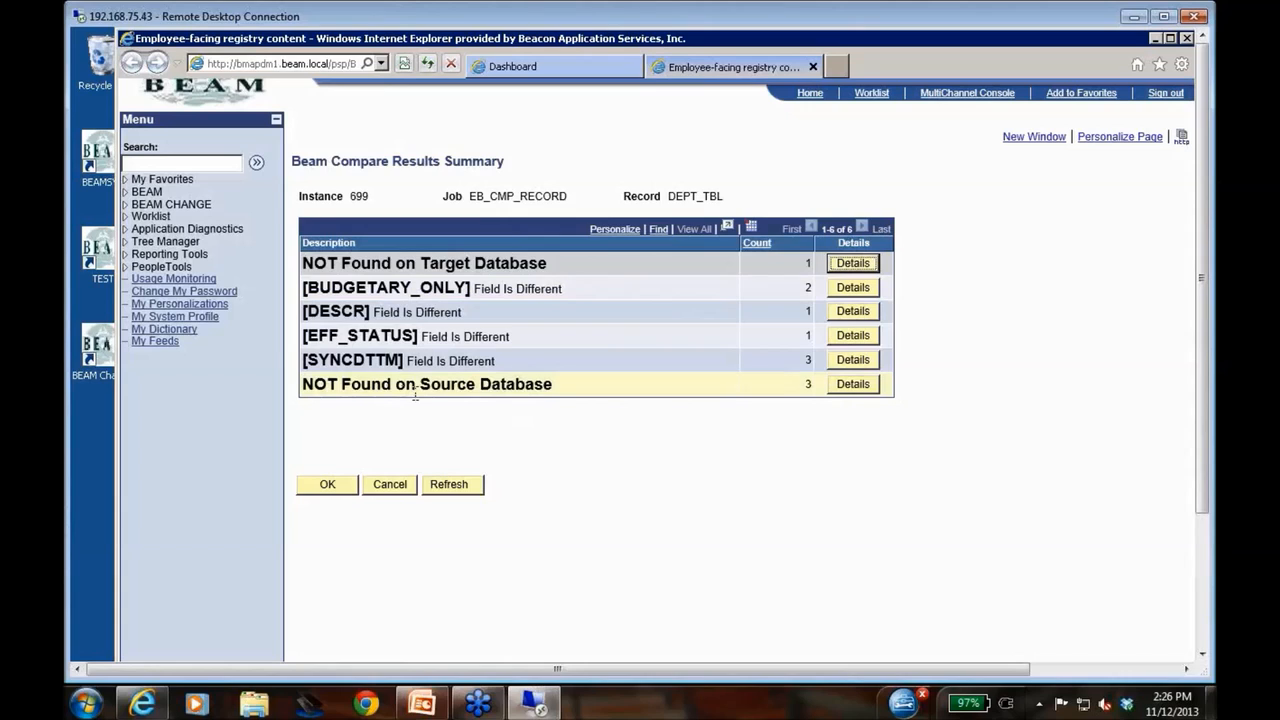
{"action": "left_click", "coordinate": [853, 264]}
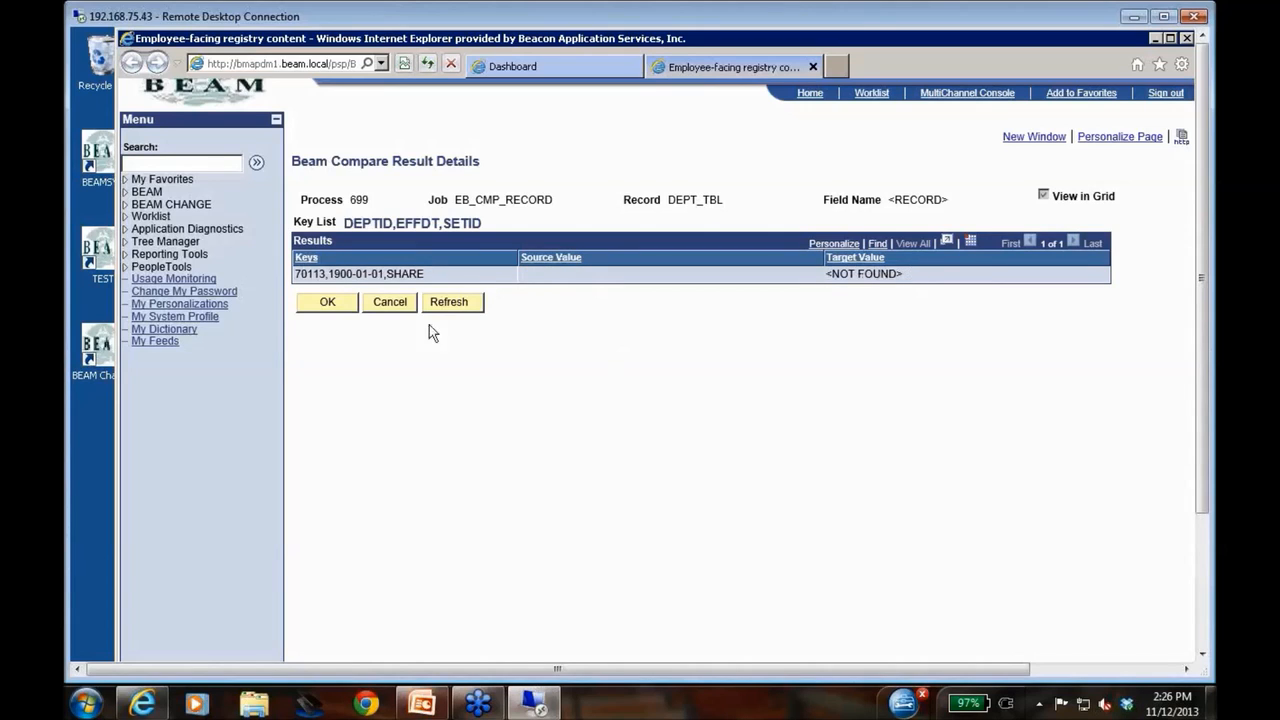
{"action": "left_click", "coordinate": [396, 309]}
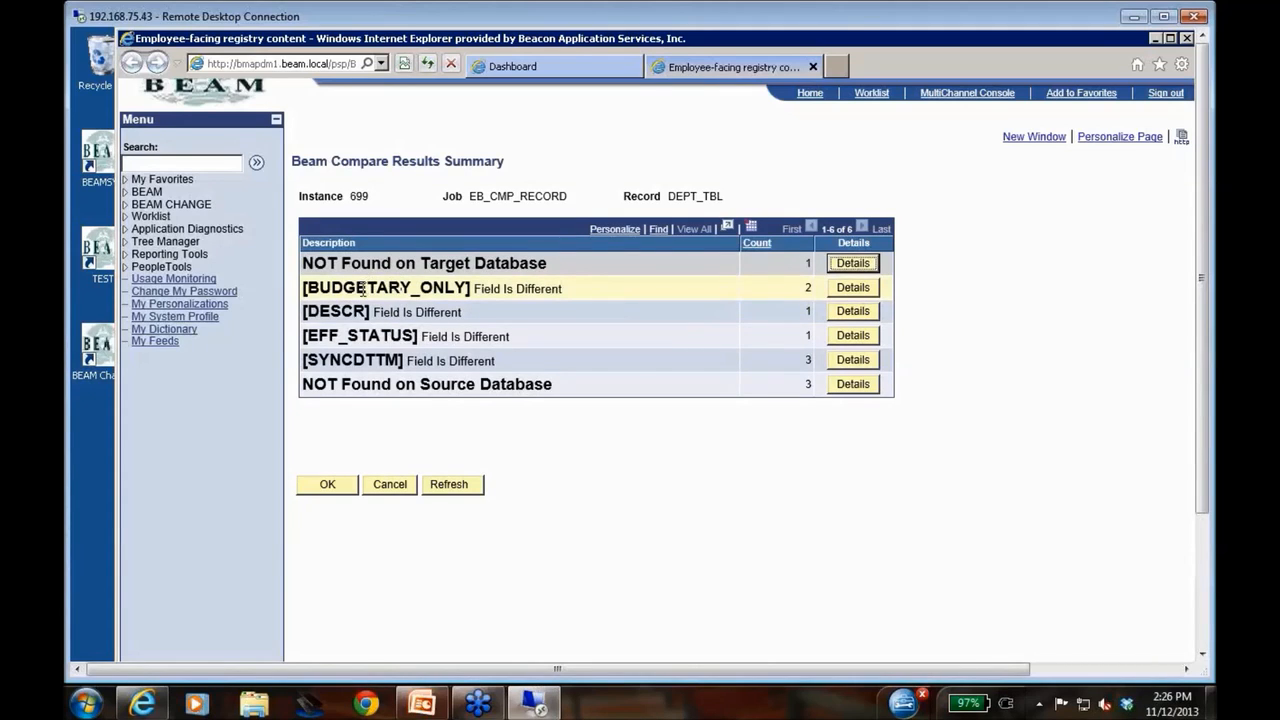
{"action": "left_click", "coordinate": [860, 292]}
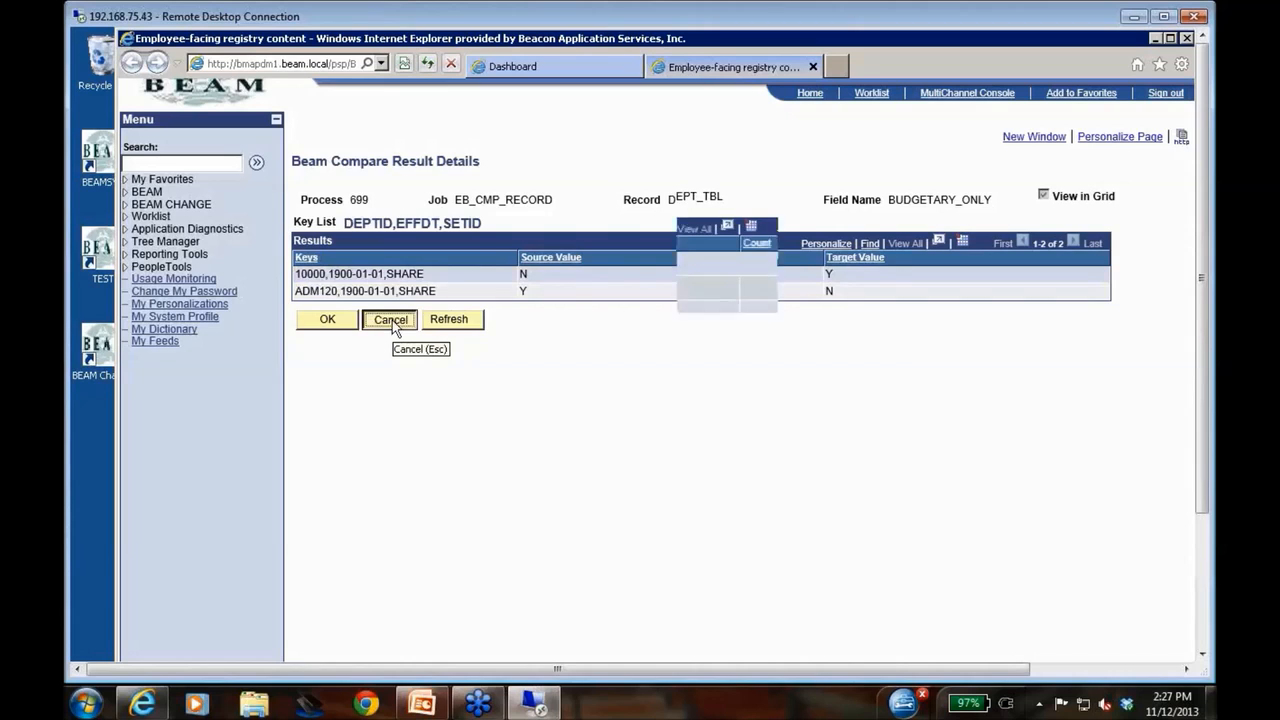
{"action": "left_click", "coordinate": [391, 321]}
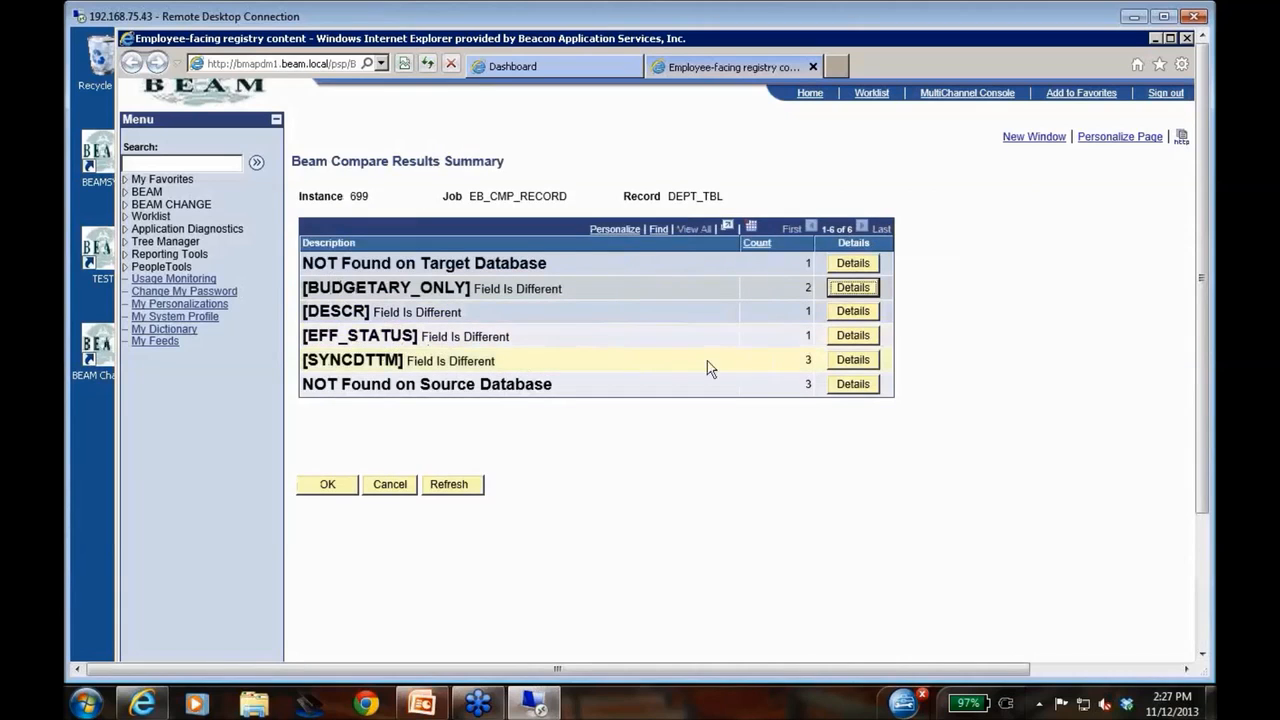
{"action": "left_click", "coordinate": [852, 335]}
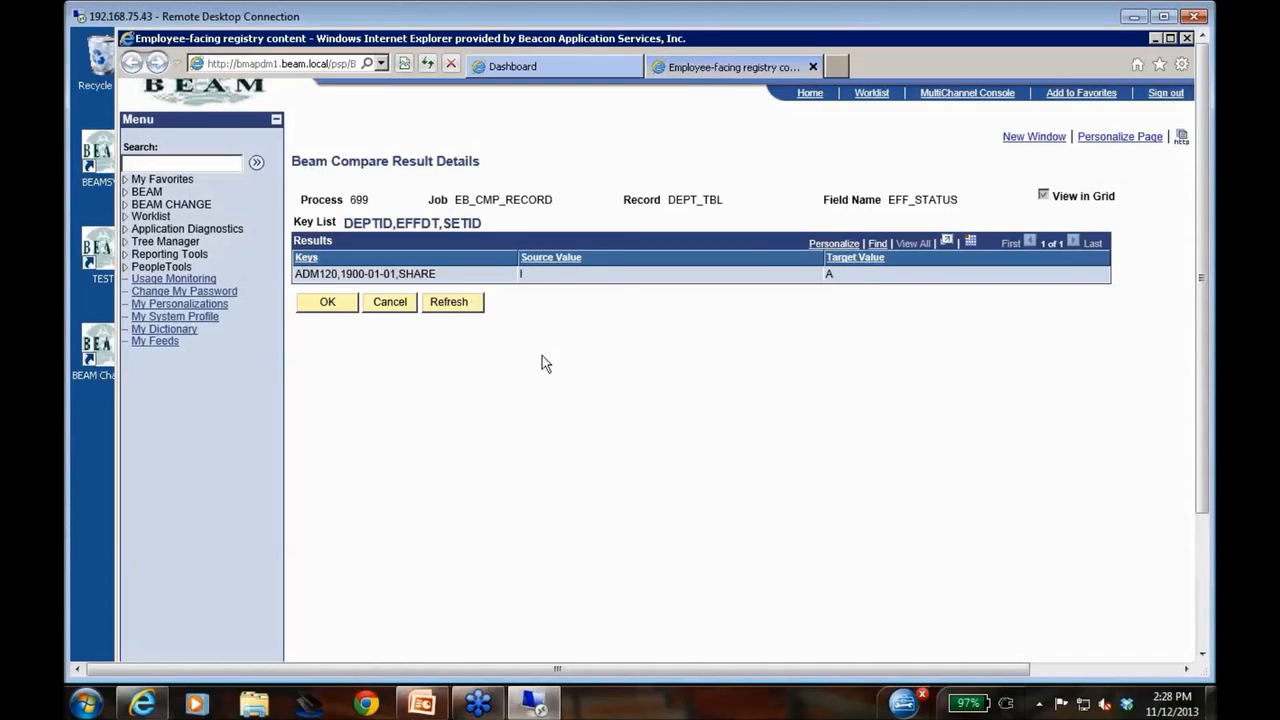
{"action": "left_click", "coordinate": [390, 303]}
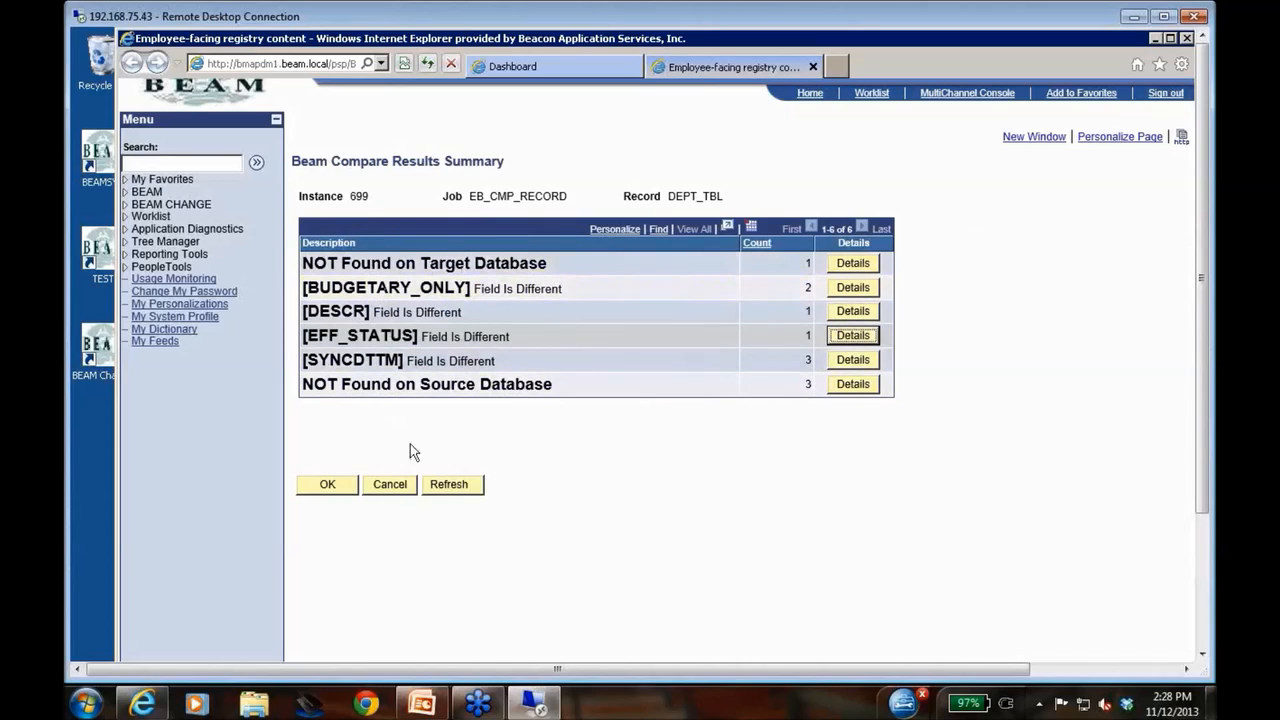
{"action": "left_click", "coordinate": [390, 490]}
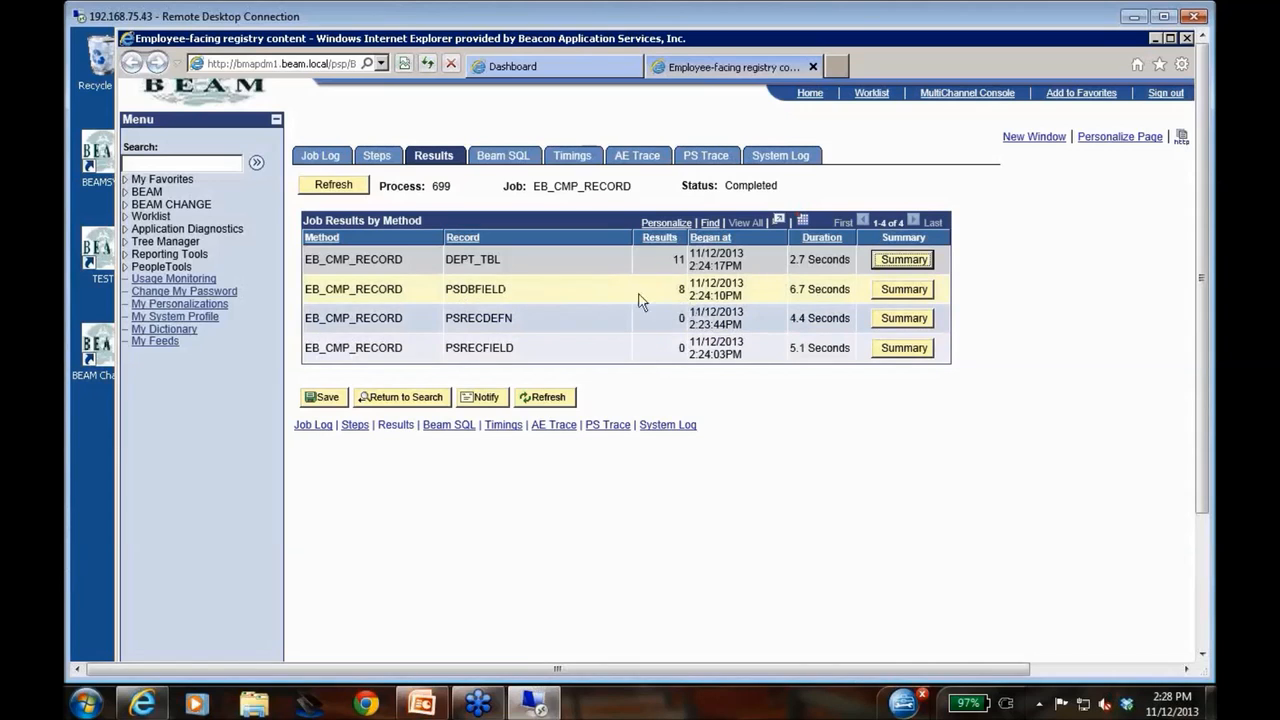
Examine the PSDBFIELD compare summary and its LASTUPDDTTM difference details, and return to the job results
{"action": "left_click", "coordinate": [903, 291]}
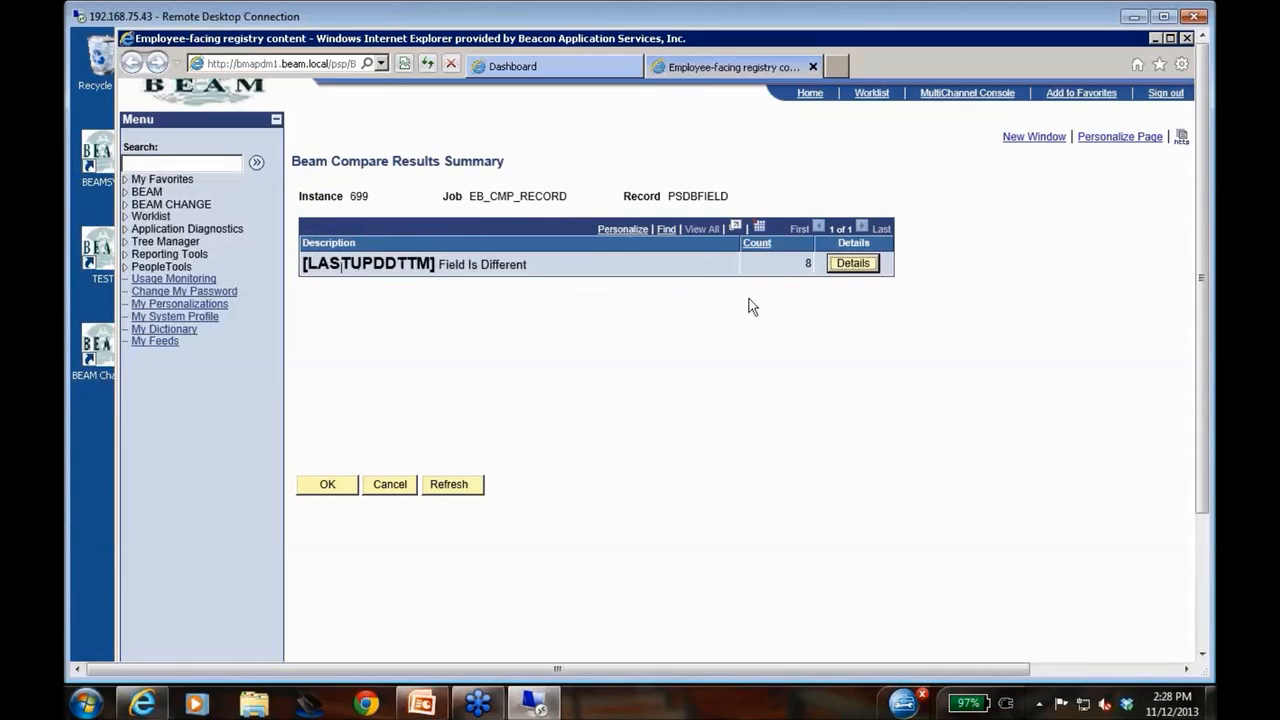
{"action": "left_click", "coordinate": [855, 265]}
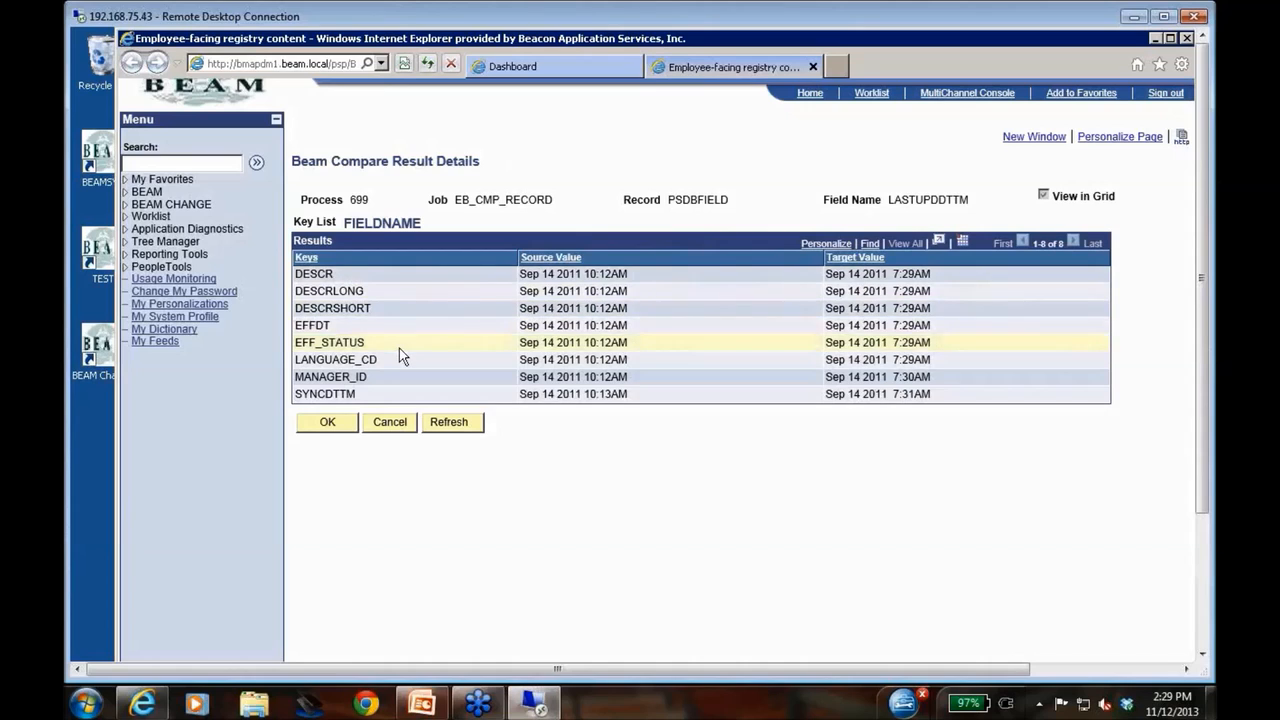
{"action": "left_click", "coordinate": [393, 424]}
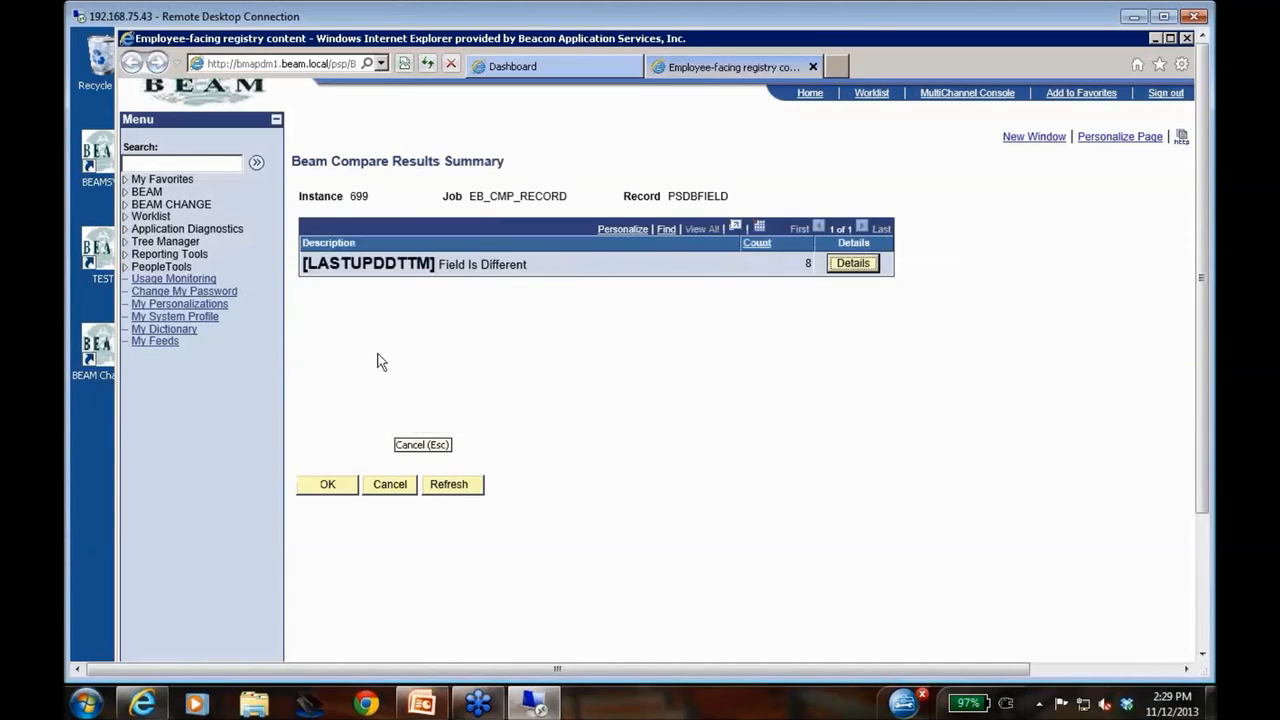
{"action": "left_click", "coordinate": [390, 486]}
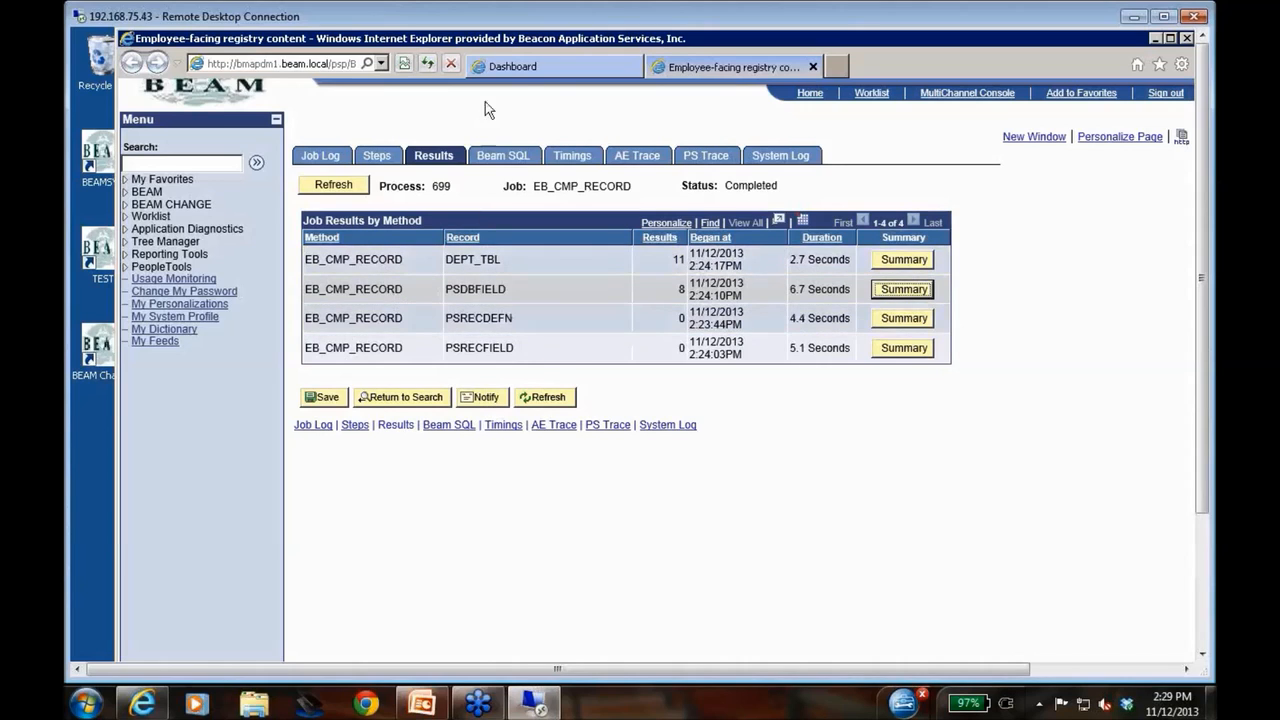
From the Dashboard, view process 695's job results and expand the list to show all compared records
{"action": "left_click", "coordinate": [517, 64]}
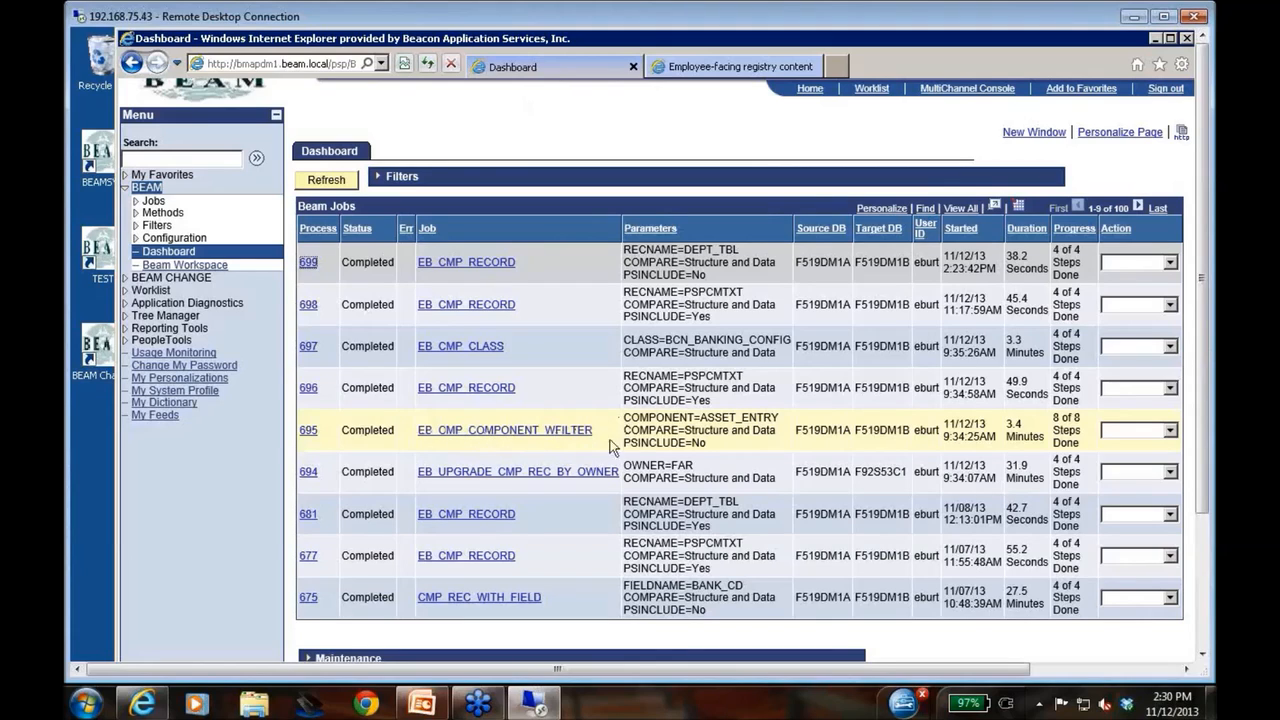
{"action": "left_click", "coordinate": [307, 433]}
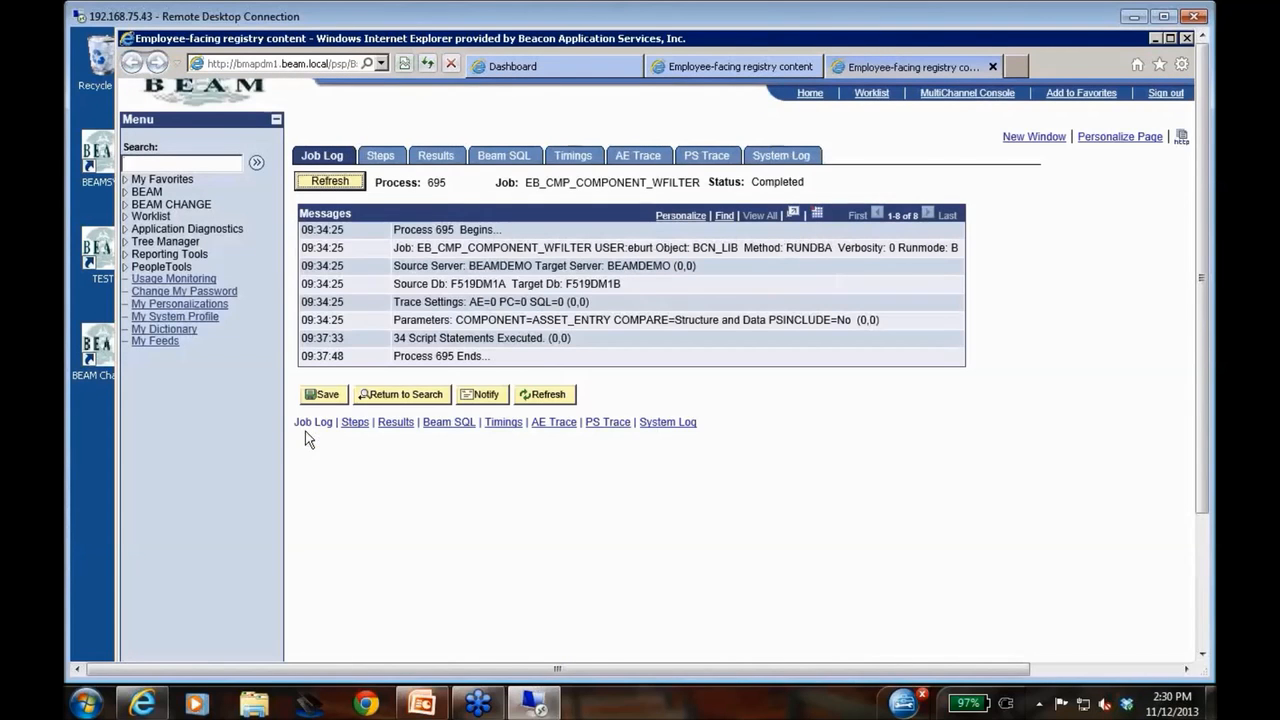
{"action": "left_click", "coordinate": [434, 156]}
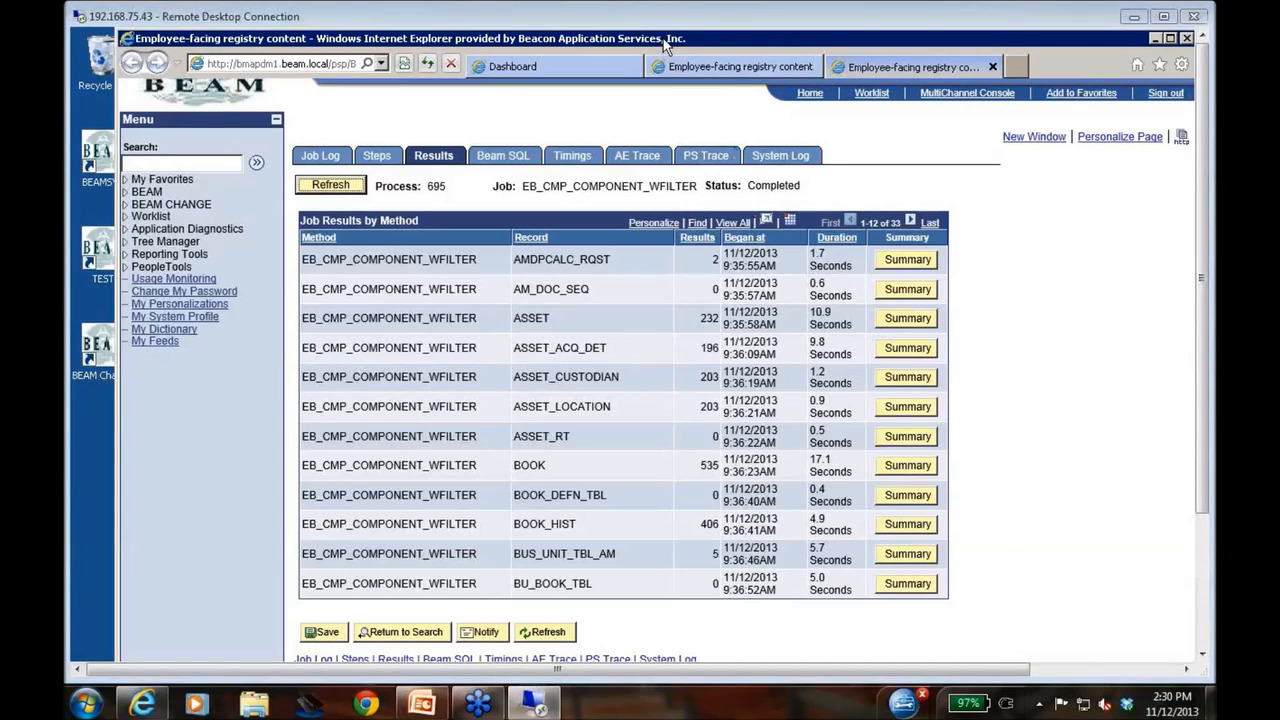
{"action": "left_click_drag", "start_coordinate": [658, 42], "coordinate": [641, 46]}
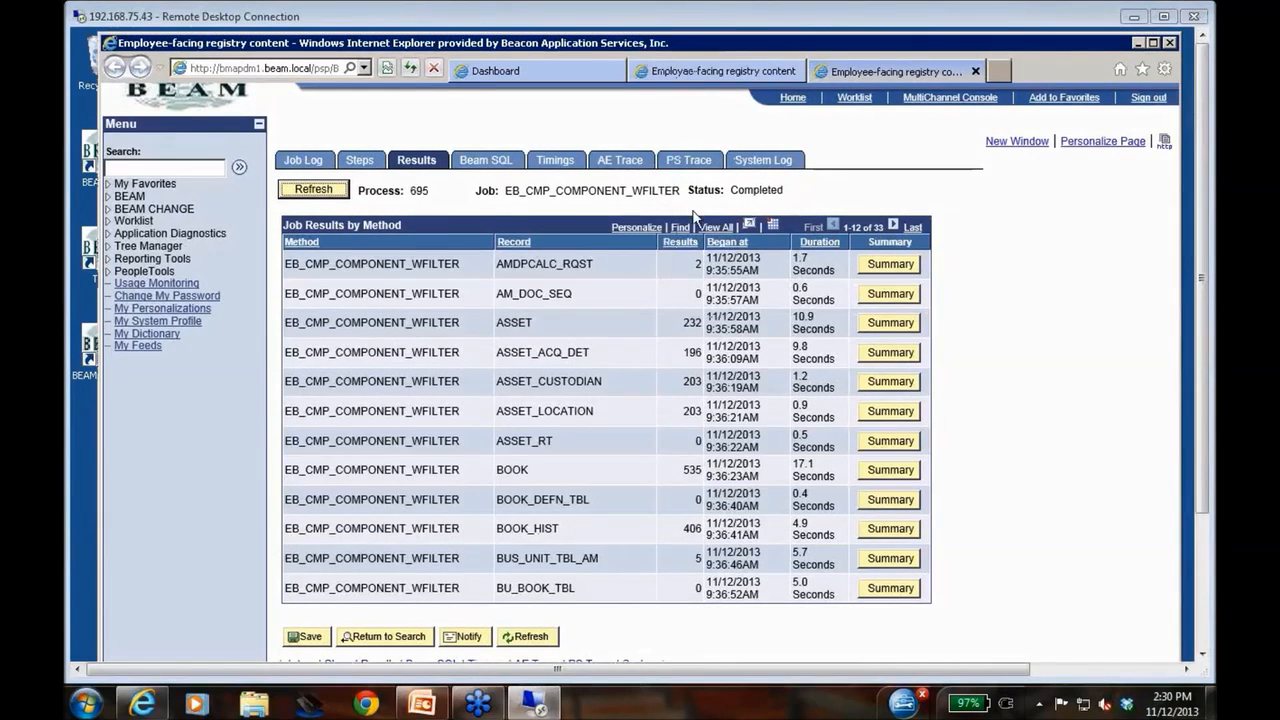
{"action": "left_click", "coordinate": [705, 228]}
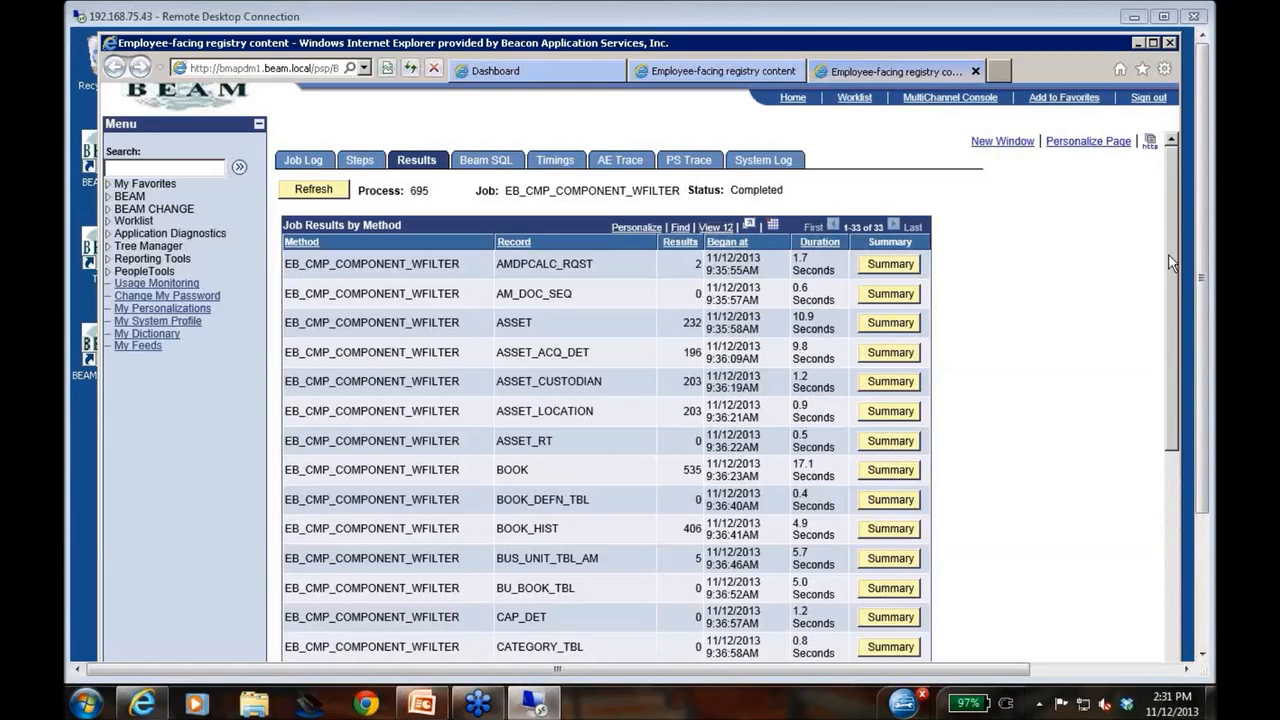
{"action": "left_click_drag", "start_coordinate": [1172, 262], "coordinate": [1154, 337]}
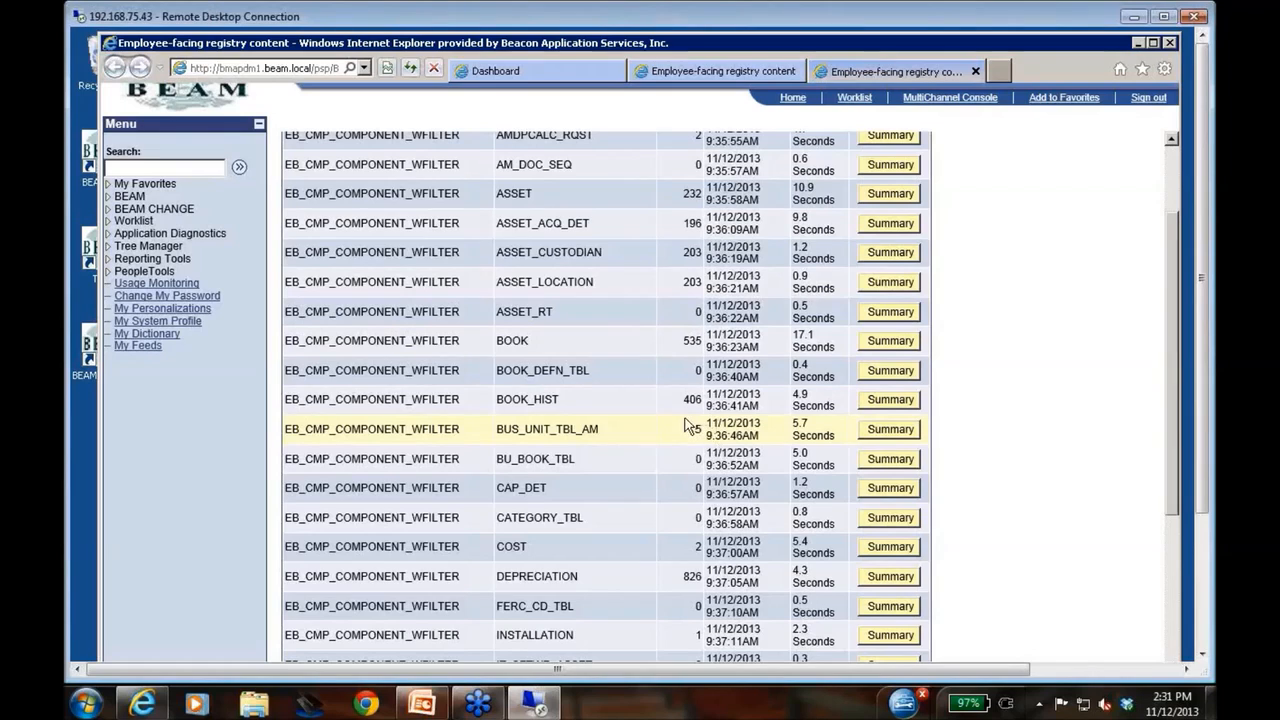
Examine the BUS_UNIT_TBL_AM compare summary with its ALLOW_AUTO_RET_SW and USE_CAP_THRS_SW difference details, and return to the job results
{"action": "left_click", "coordinate": [890, 429]}
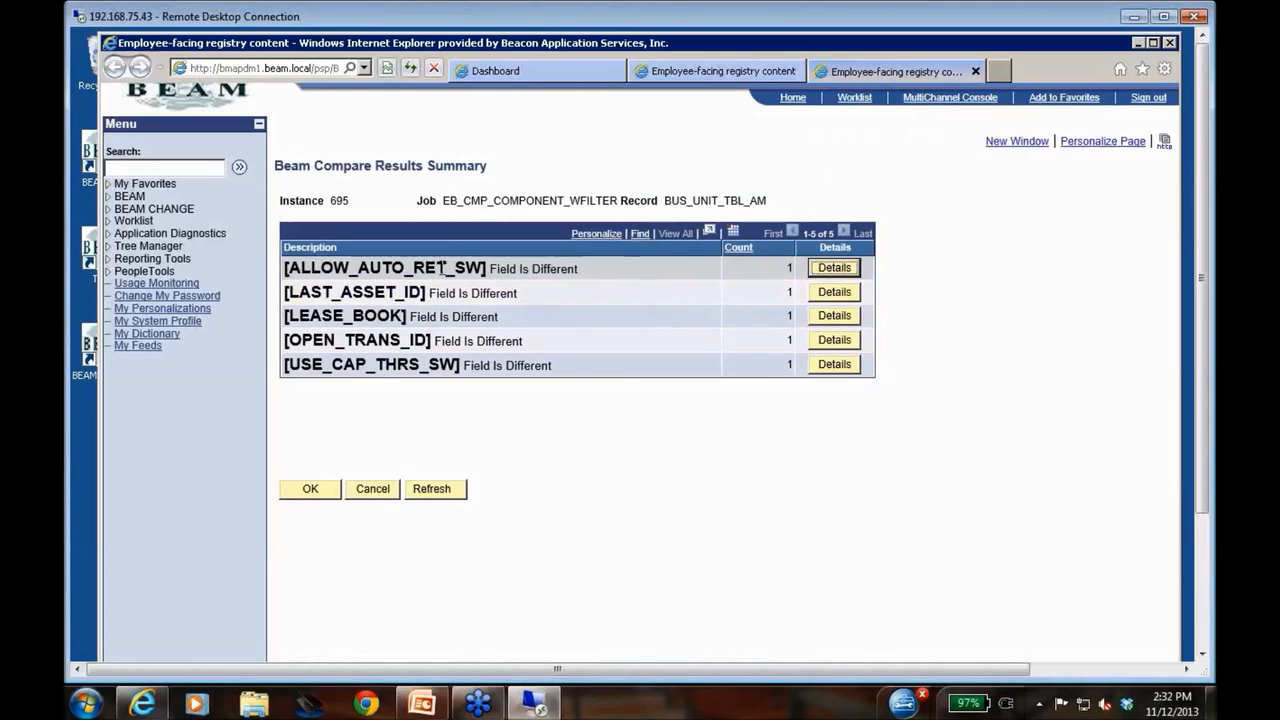
{"action": "left_click", "coordinate": [833, 268]}
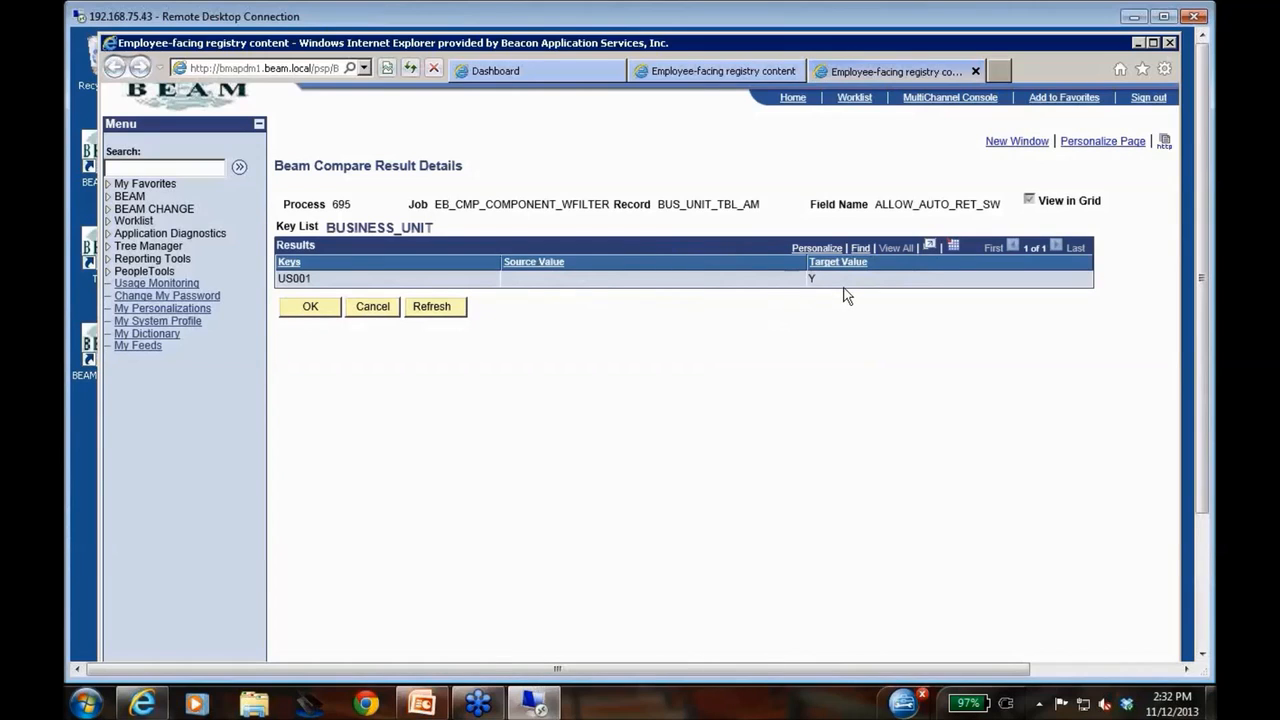
{"action": "left_click", "coordinate": [371, 310]}
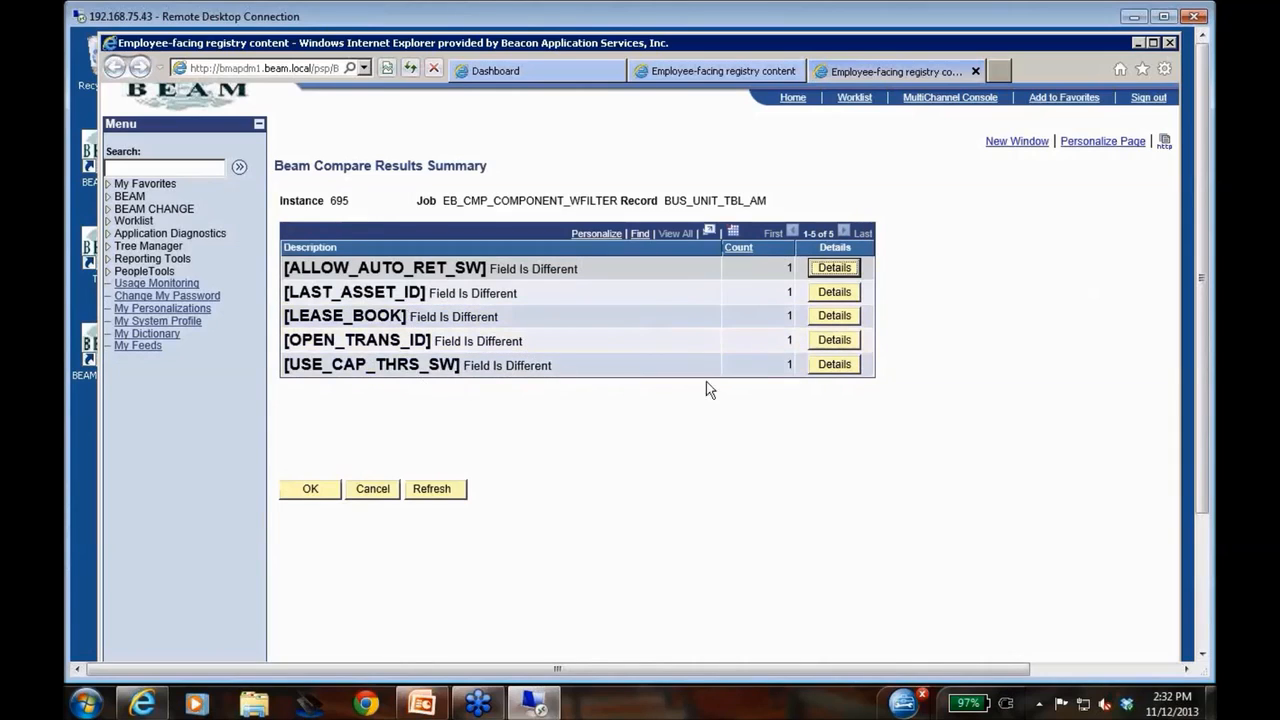
{"action": "left_click", "coordinate": [833, 364]}
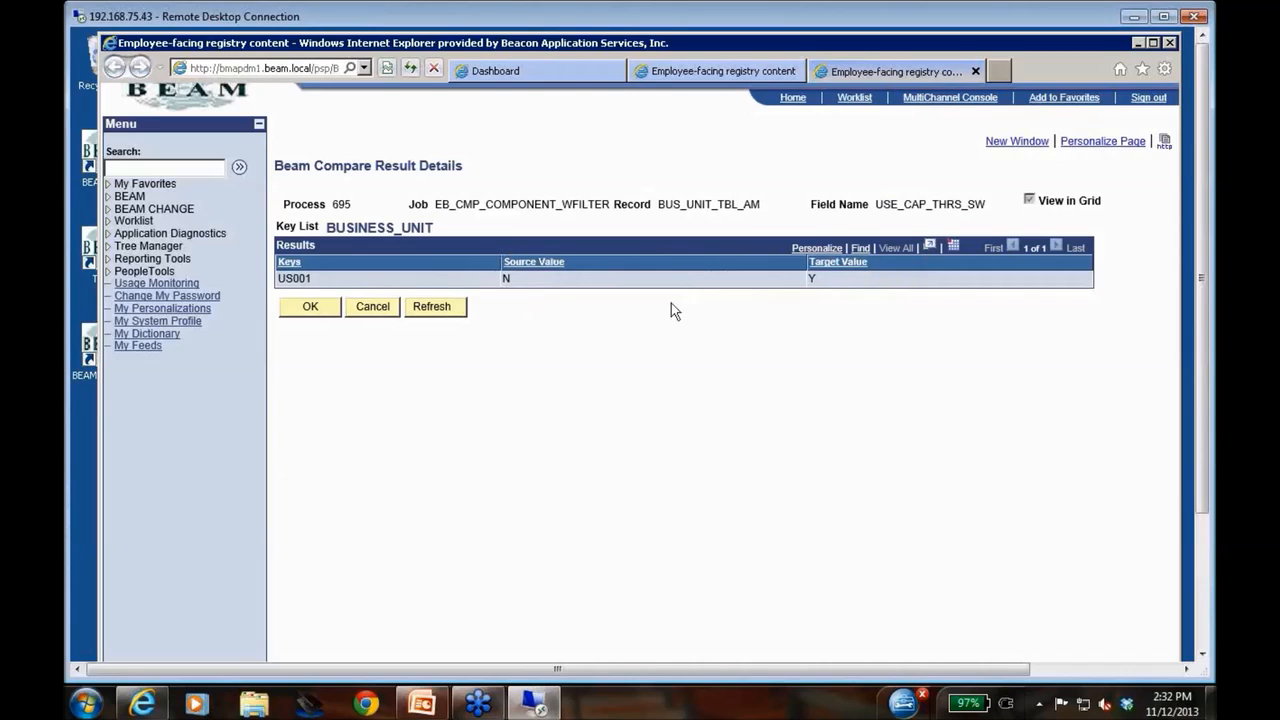
{"action": "left_click", "coordinate": [385, 312]}
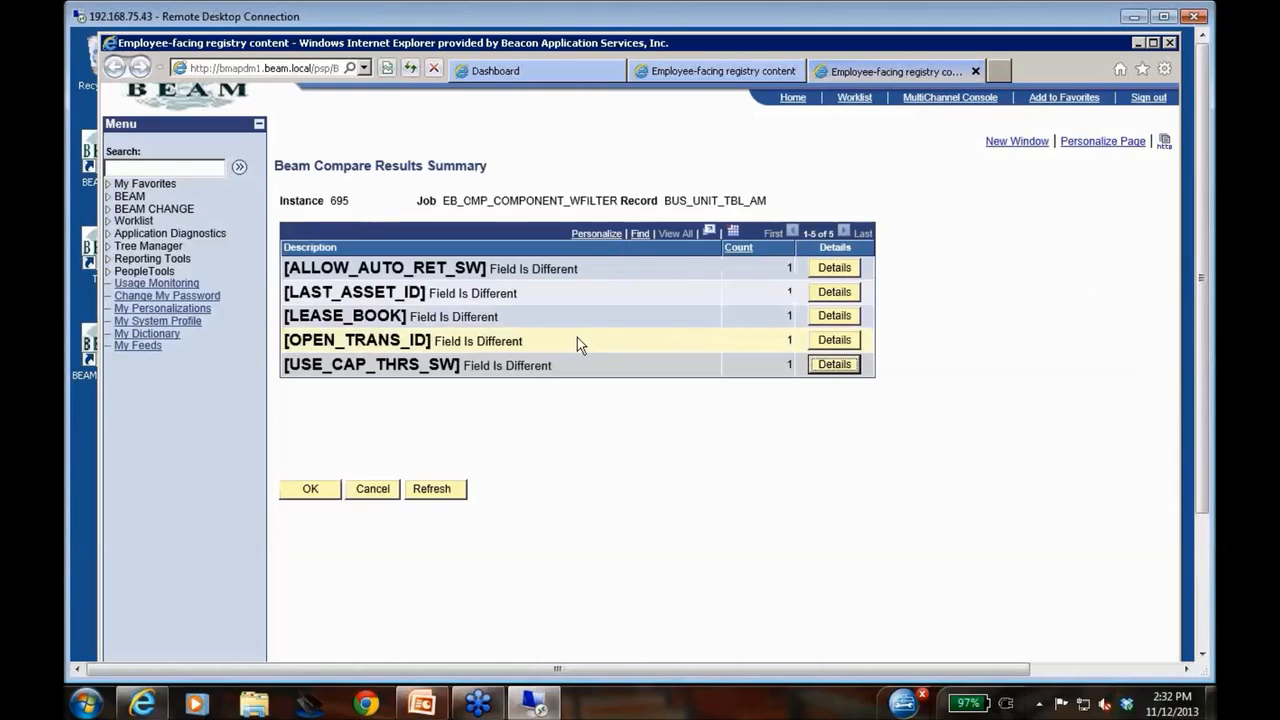
{"action": "left_click", "coordinate": [376, 491]}
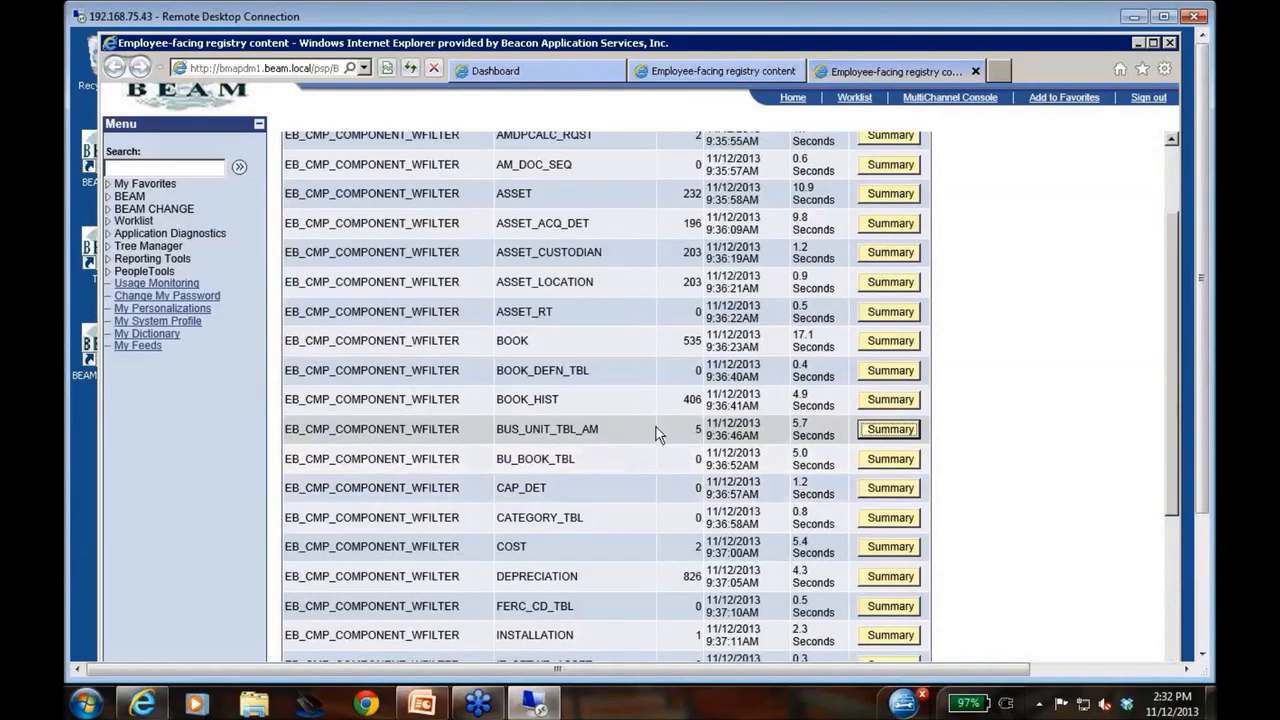
Examine the PSRECFIELD compare summary and its EDITTABLE difference details, and return to the job results
{"action": "scroll", "coordinate": [657, 433], "scroll_direction": "down", "scroll_amount": 2}
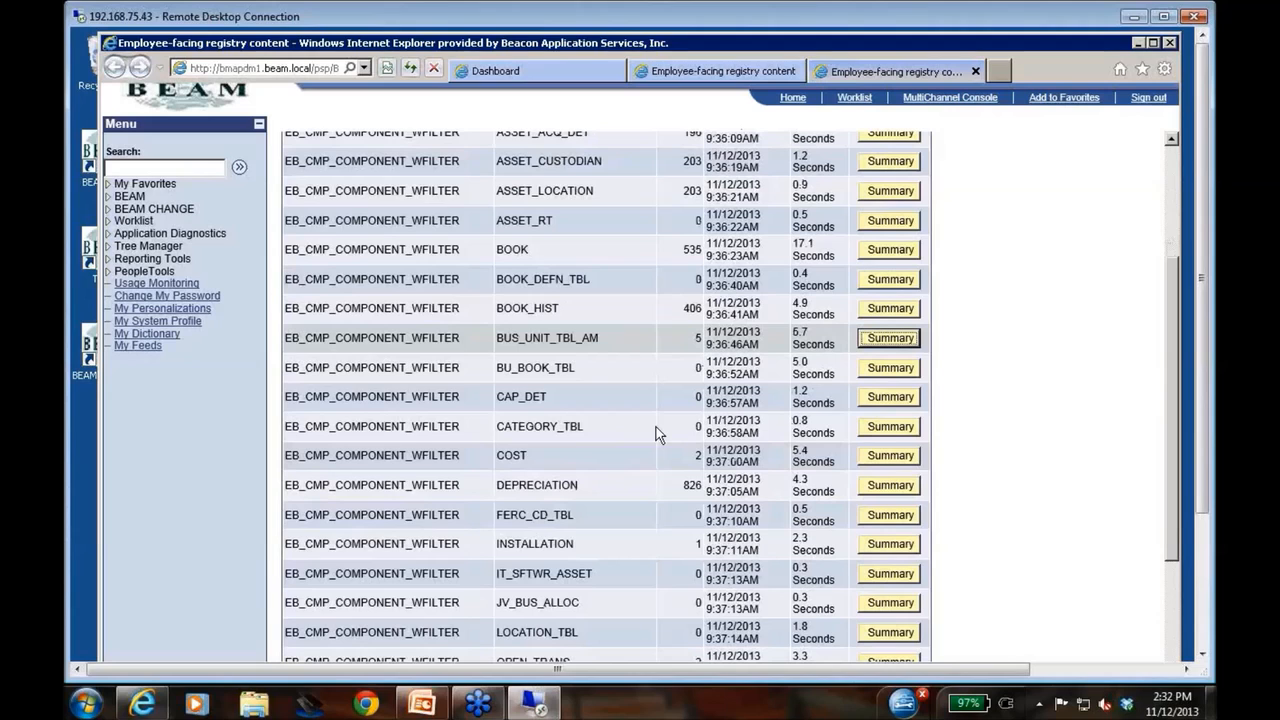
{"action": "scroll", "coordinate": [657, 433], "scroll_direction": "down", "scroll_amount": 7}
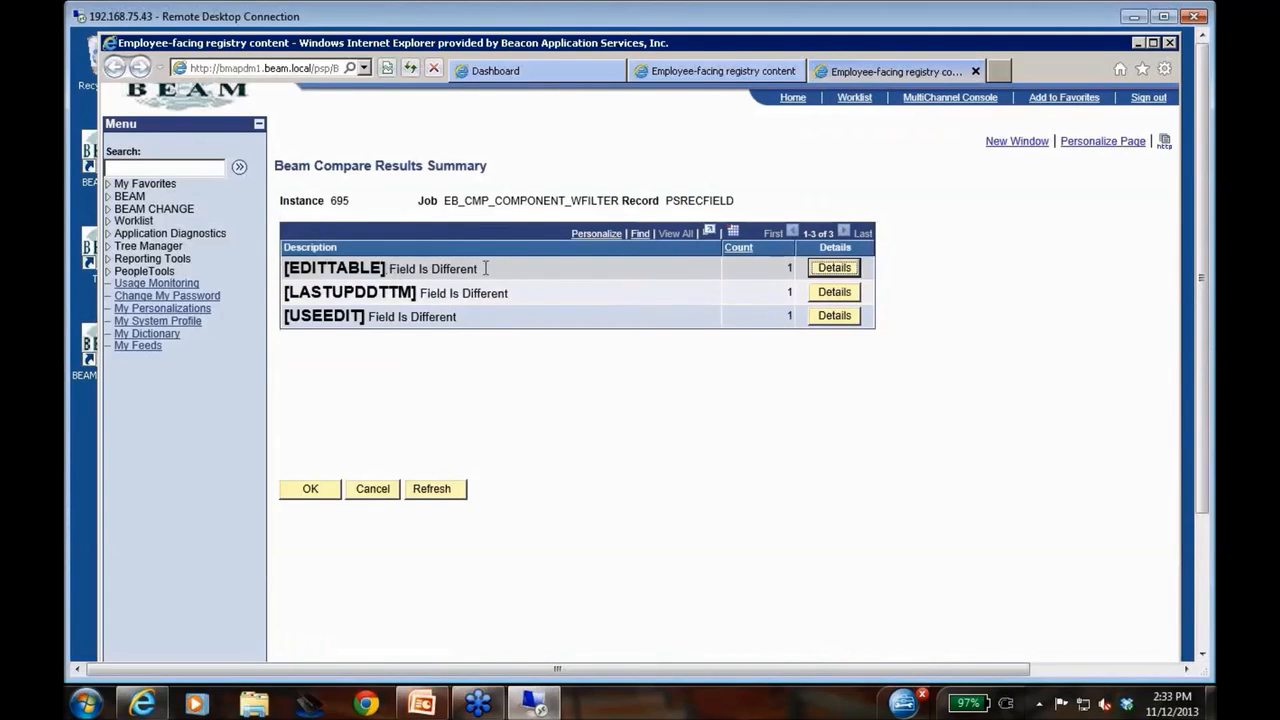
{"action": "left_click", "coordinate": [835, 268]}
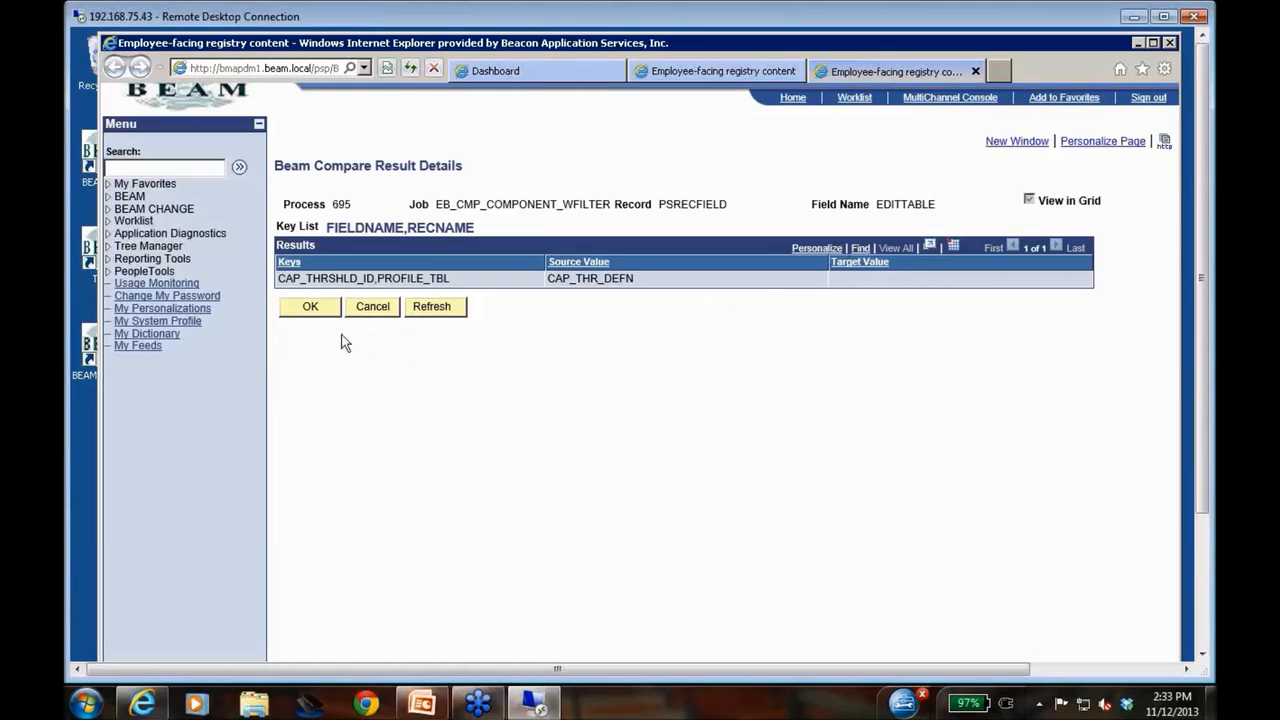
{"action": "left_click", "coordinate": [372, 306]}
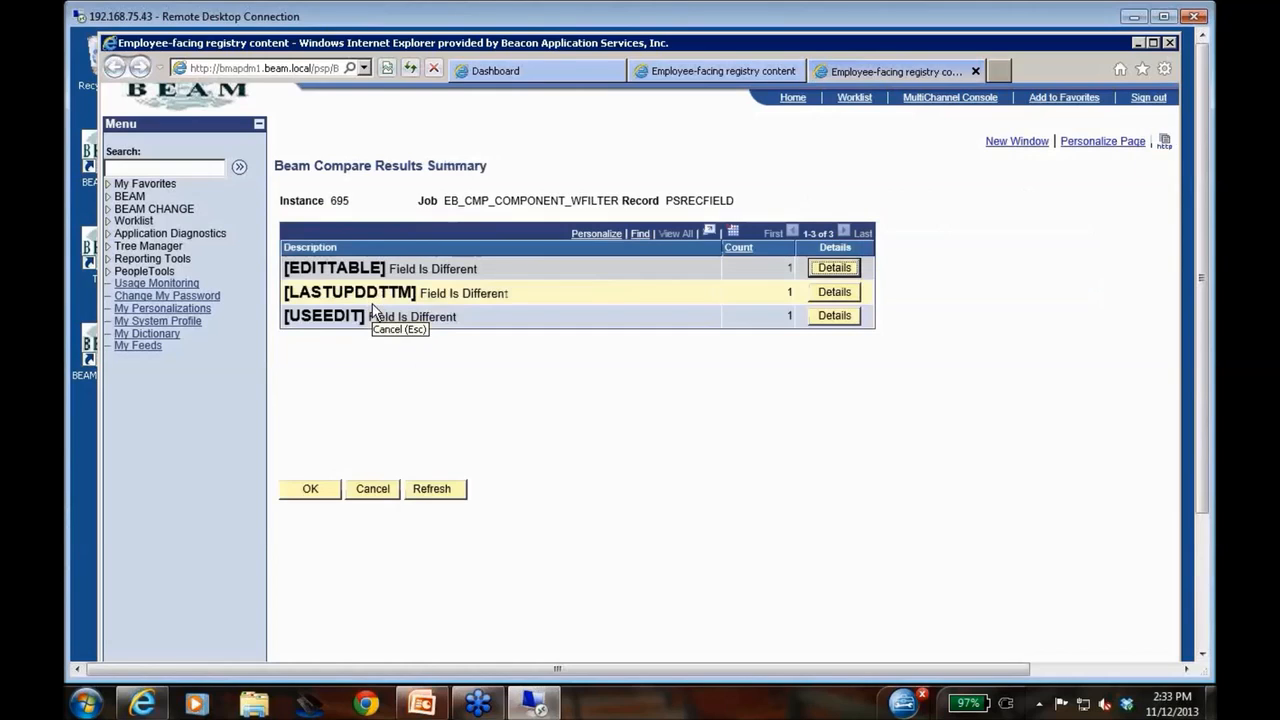
{"action": "left_click", "coordinate": [370, 492]}
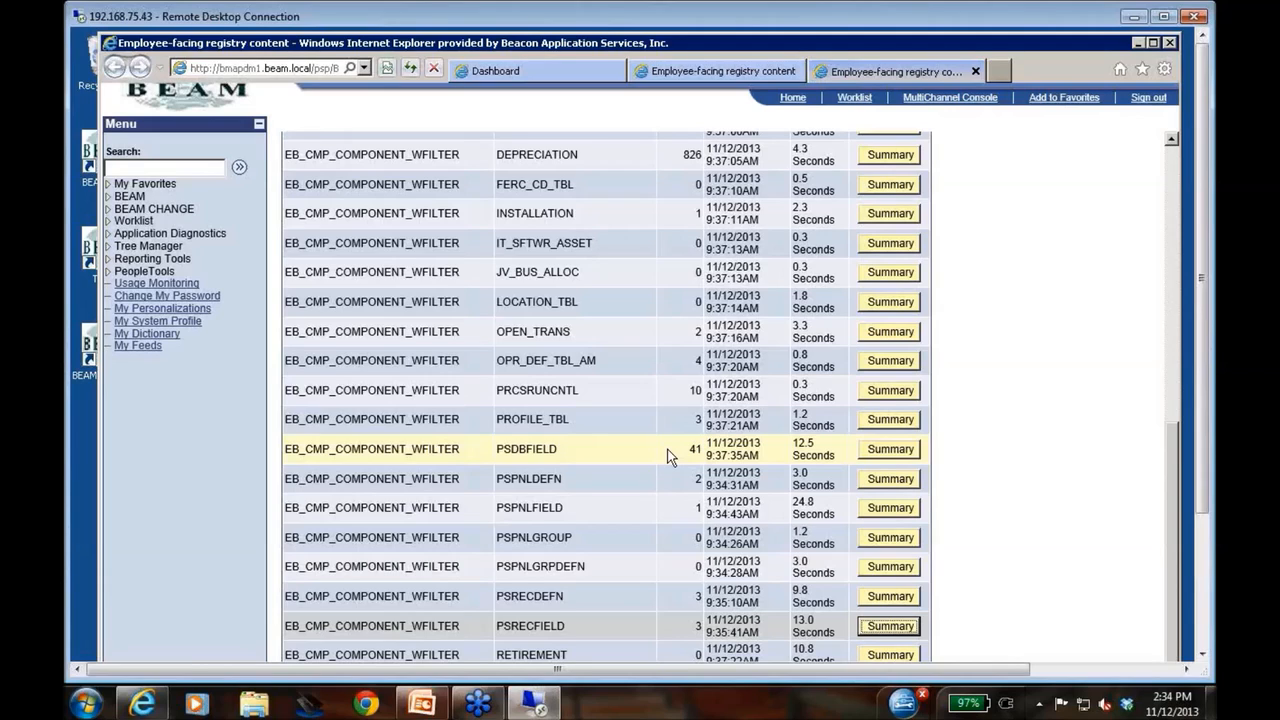
Close the result pages of processes 695 and 699 to return to the Dashboard
{"action": "scroll", "coordinate": [669, 456], "scroll_direction": "up", "scroll_amount": 10}
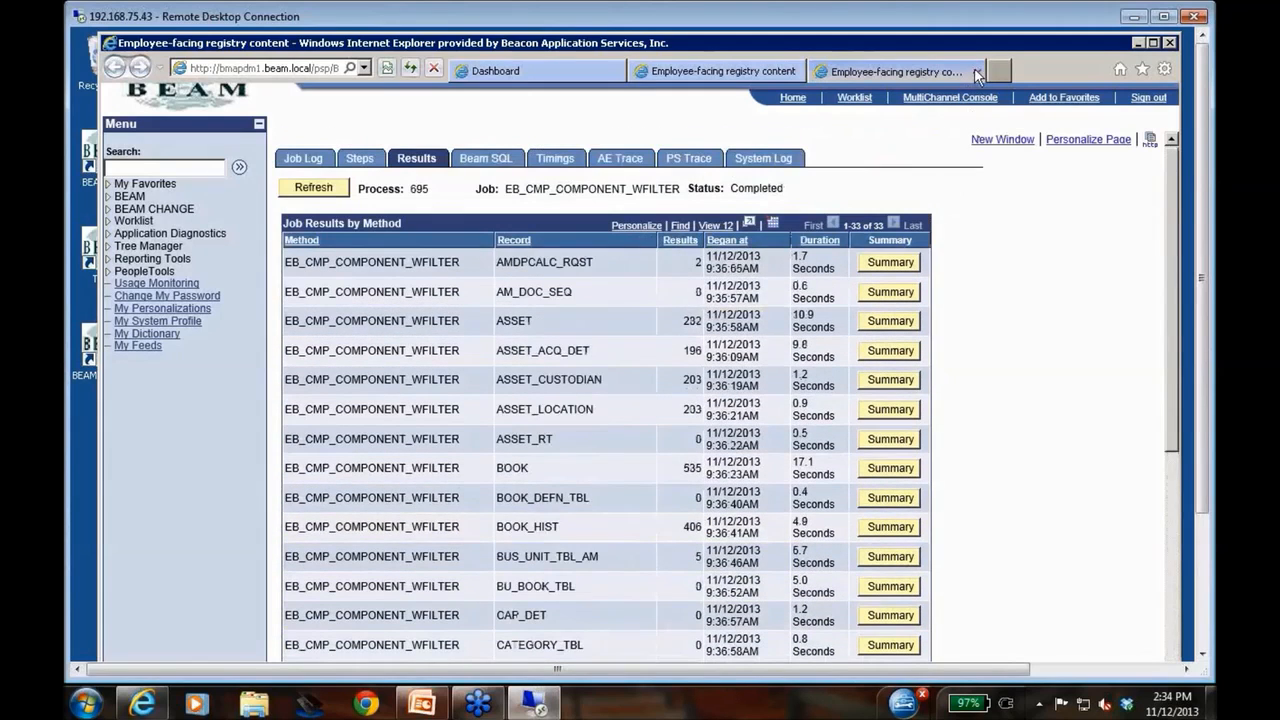
{"action": "left_click", "coordinate": [975, 71]}
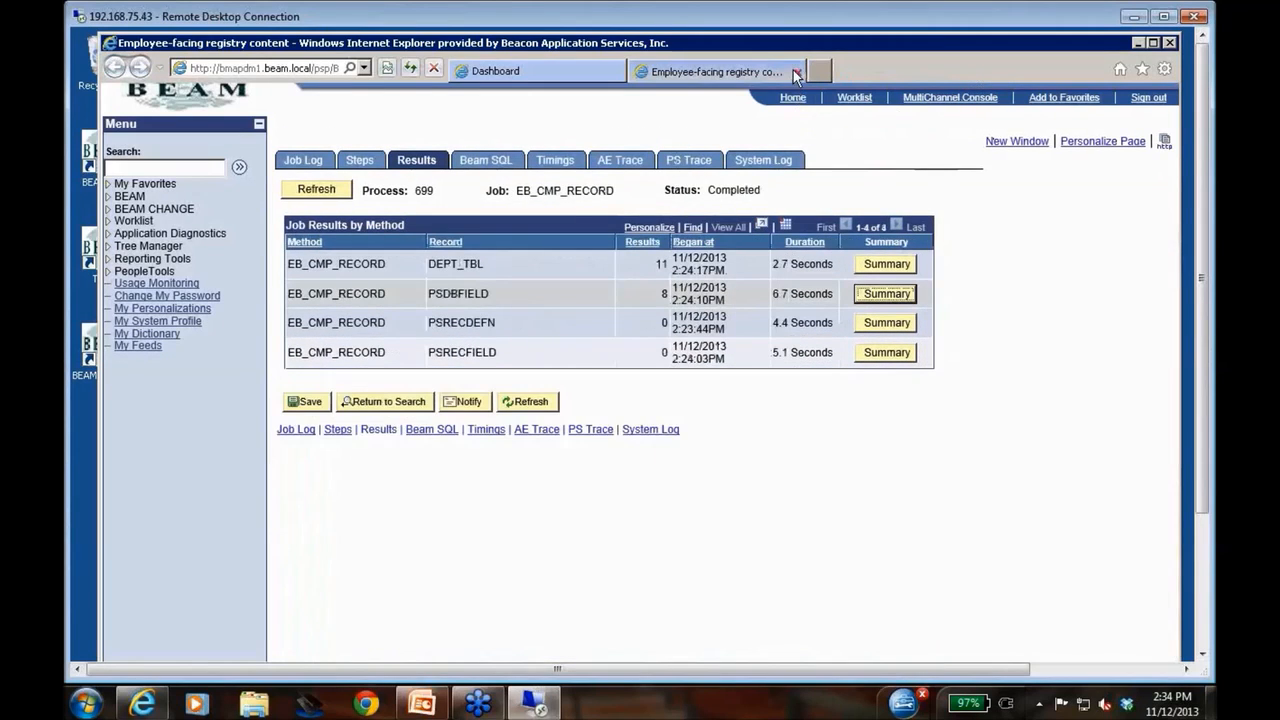
{"action": "left_click", "coordinate": [795, 71]}
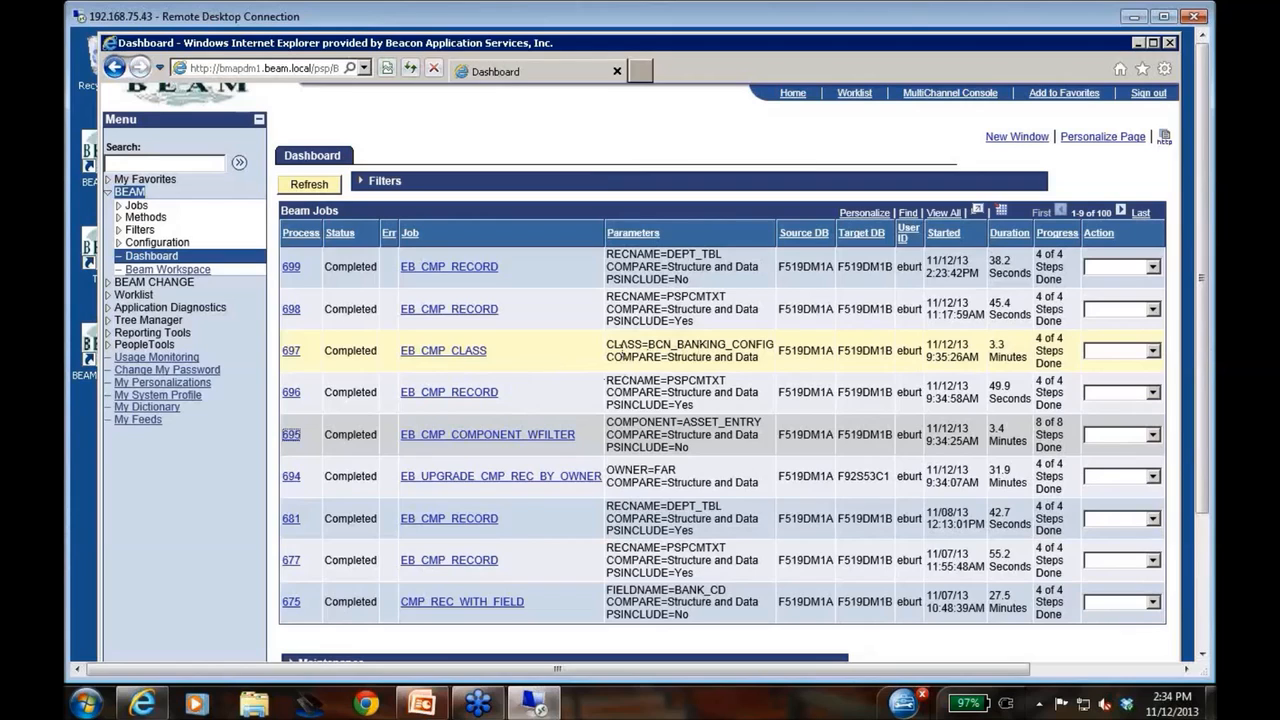
View the job results of process 697 and expand the list to show all compared records
{"action": "left_click", "coordinate": [291, 353]}
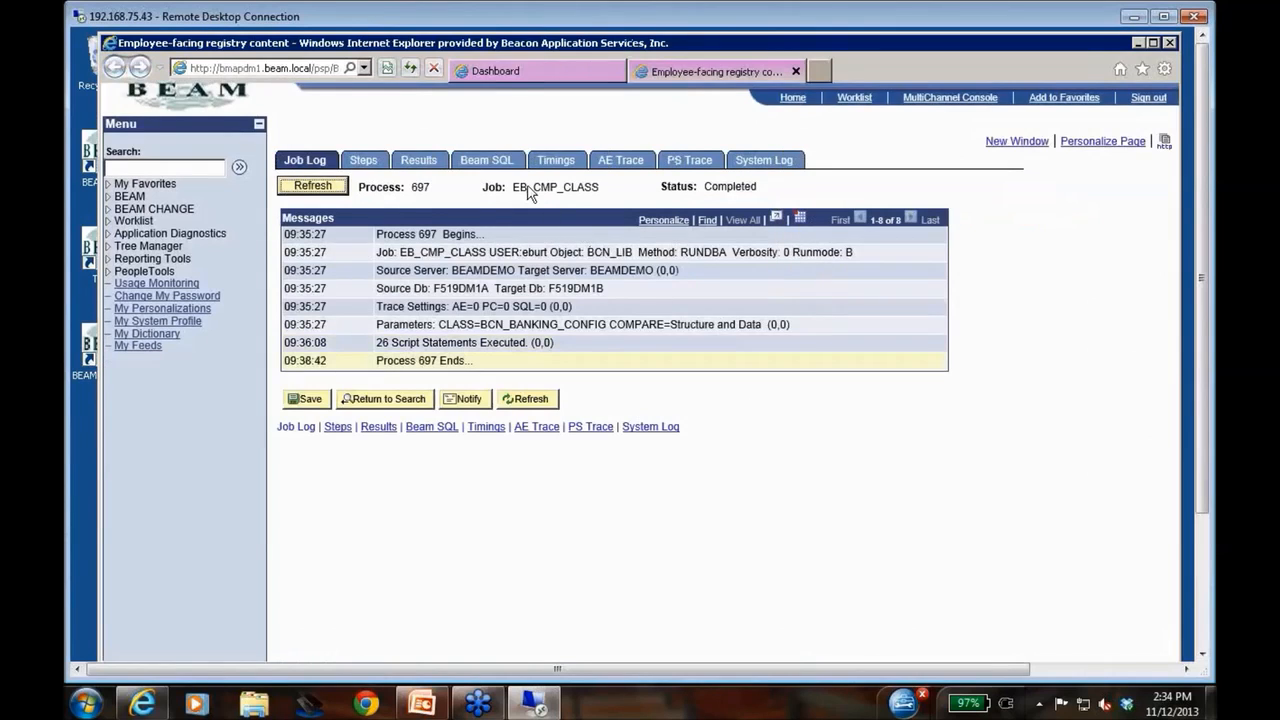
{"action": "left_click", "coordinate": [419, 161]}
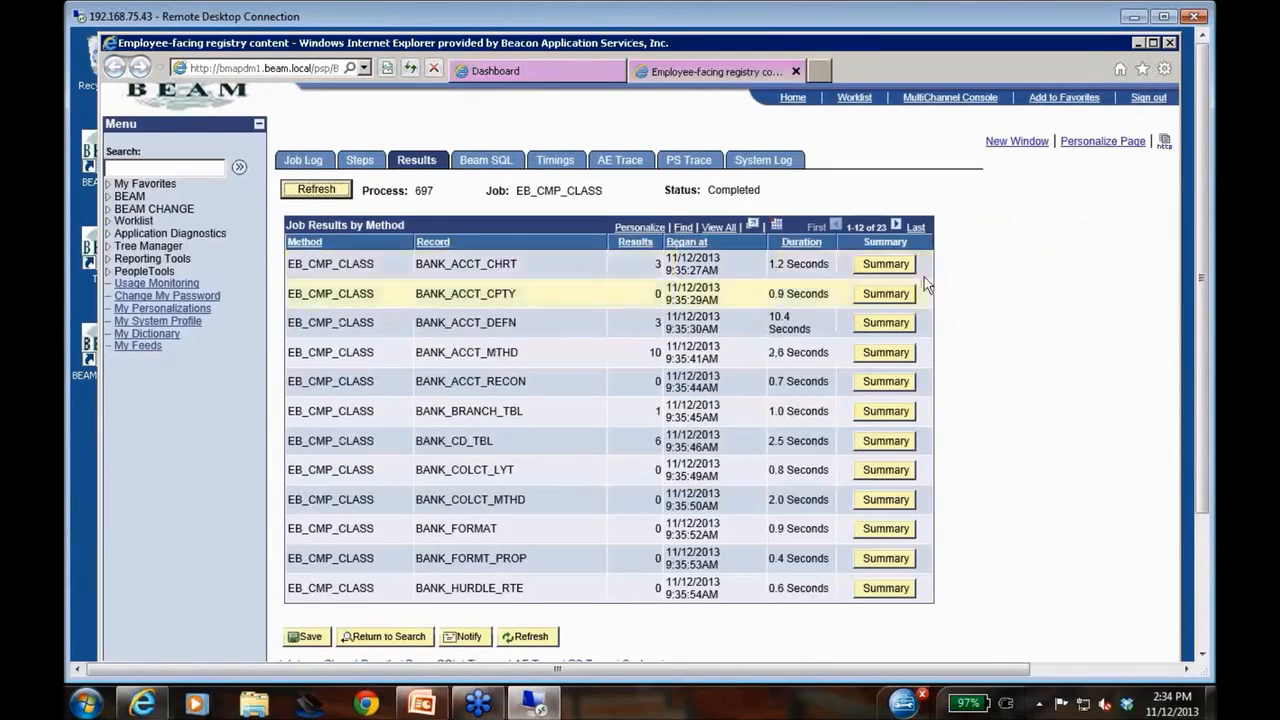
{"action": "left_click", "coordinate": [708, 229]}
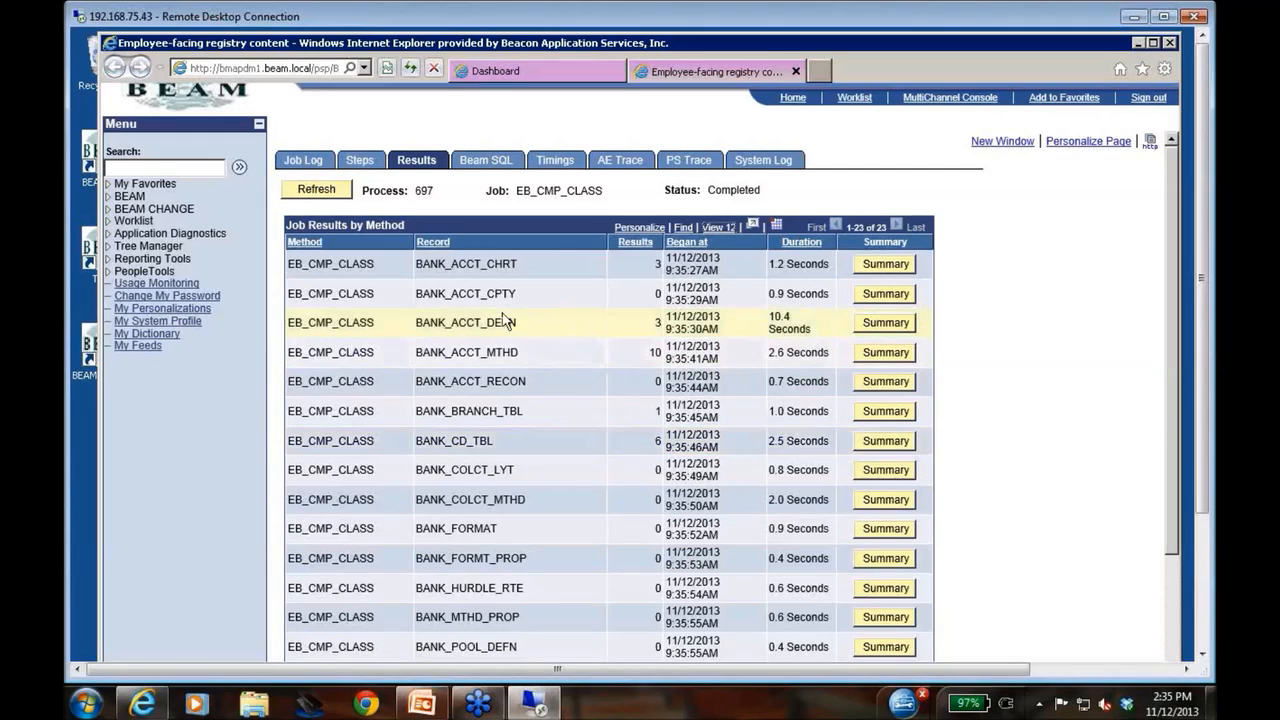
Examine the BANK_ACCT_DEFN compare summary with its ACCT_STATUS and OPRID_LAST_UPDT difference details, and return to the job results
{"action": "left_click", "coordinate": [886, 323]}
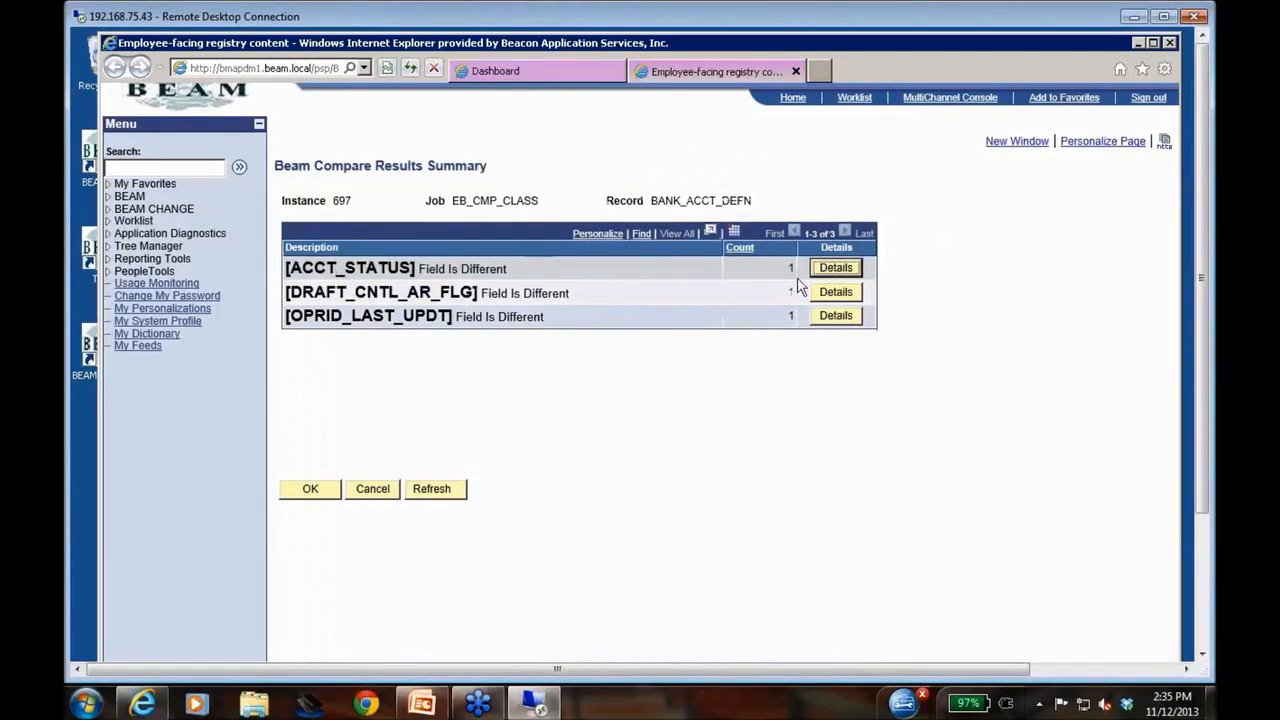
{"action": "left_click", "coordinate": [834, 270]}
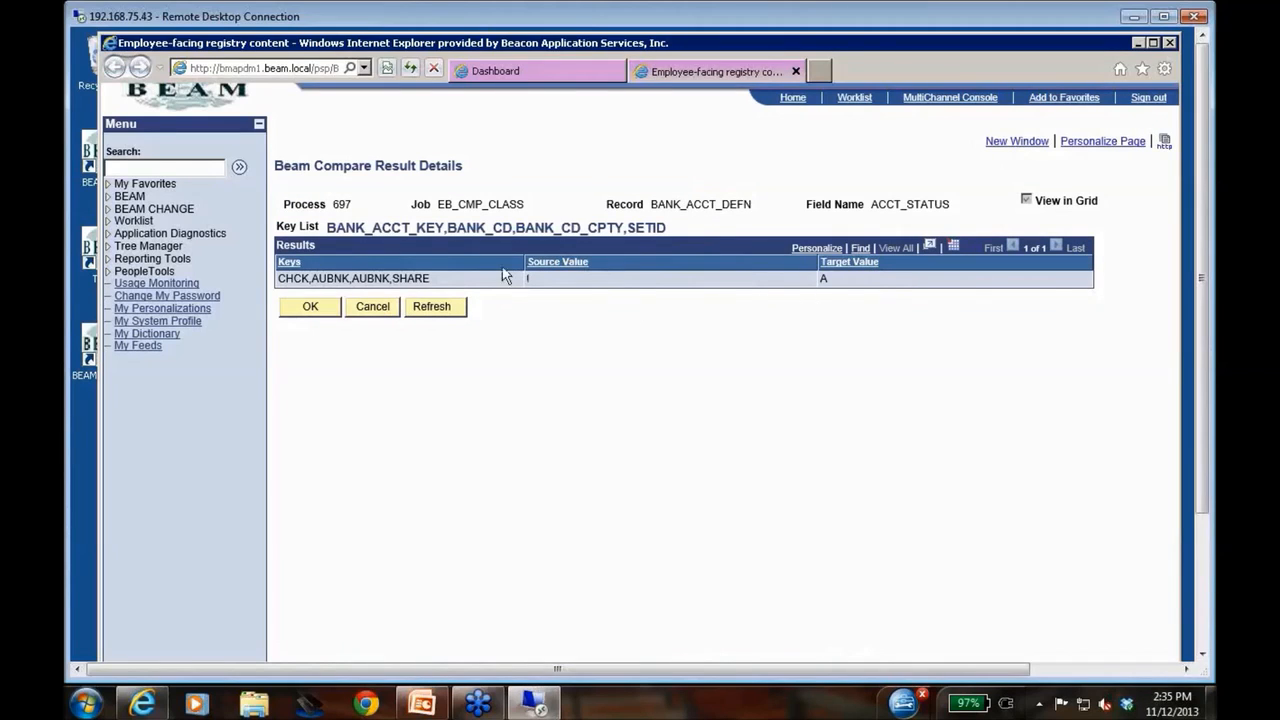
{"action": "left_click", "coordinate": [378, 305]}
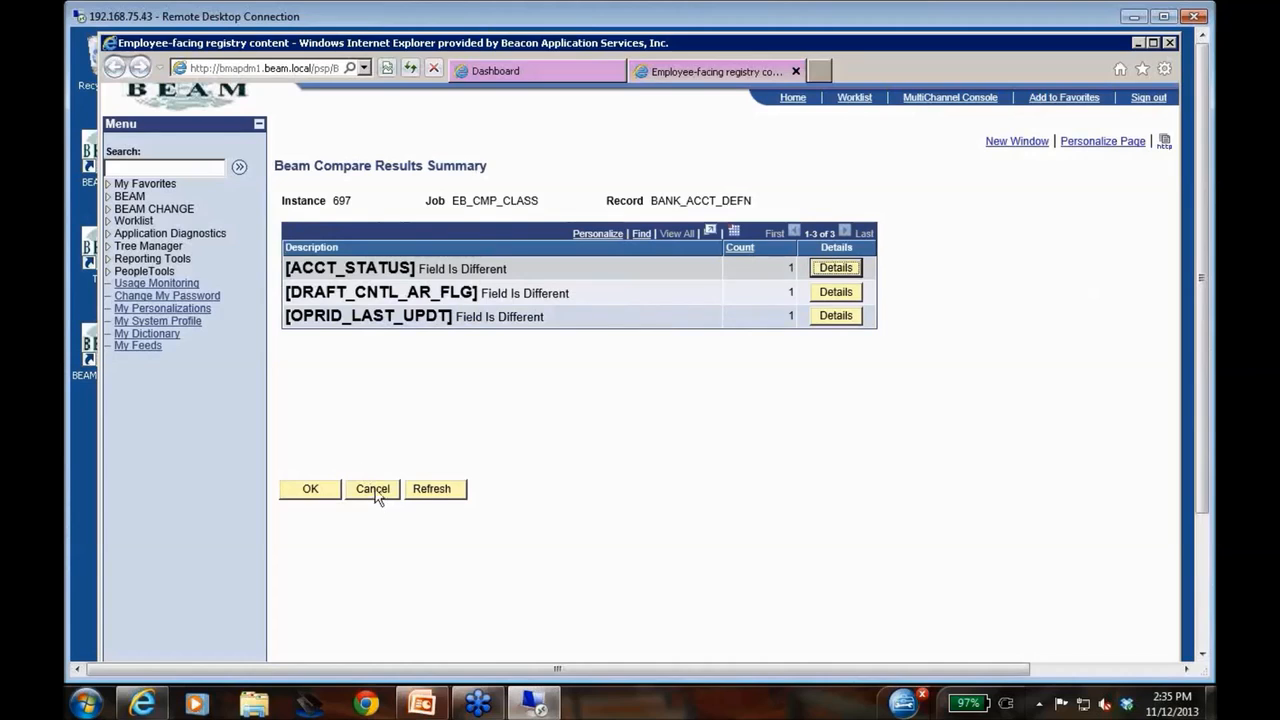
{"action": "left_click", "coordinate": [835, 315]}
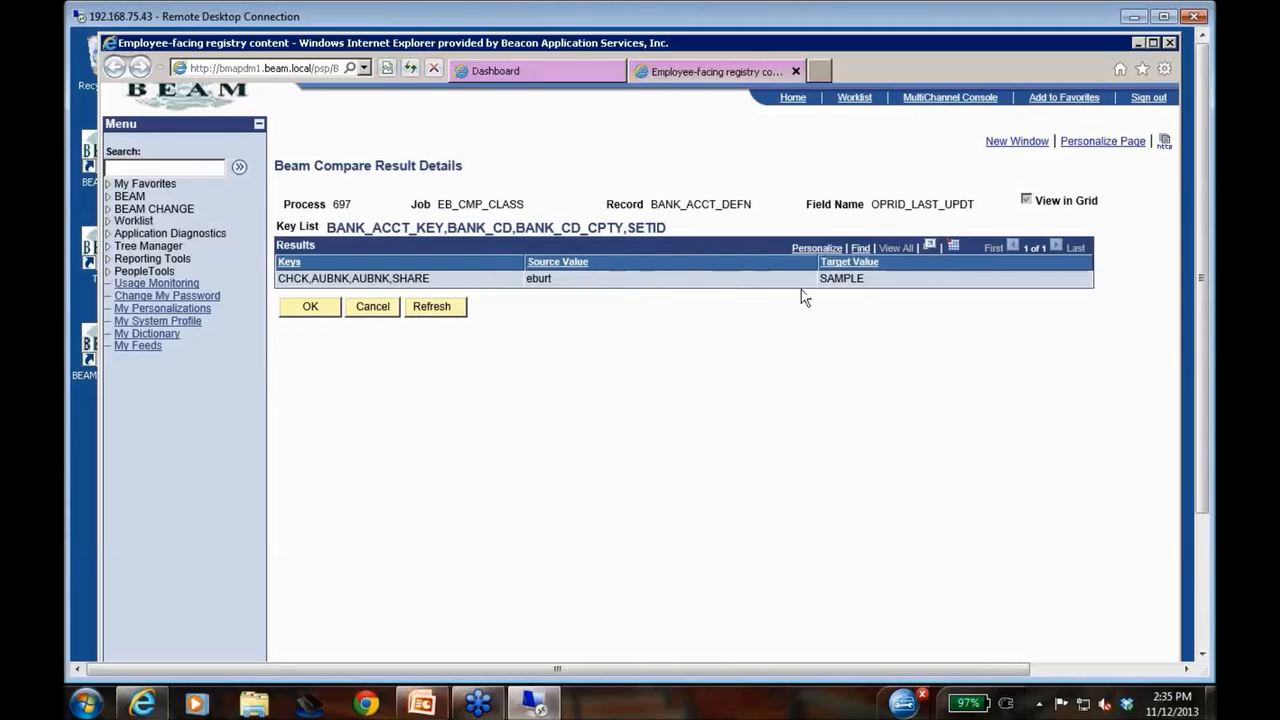
{"action": "left_click", "coordinate": [377, 307]}
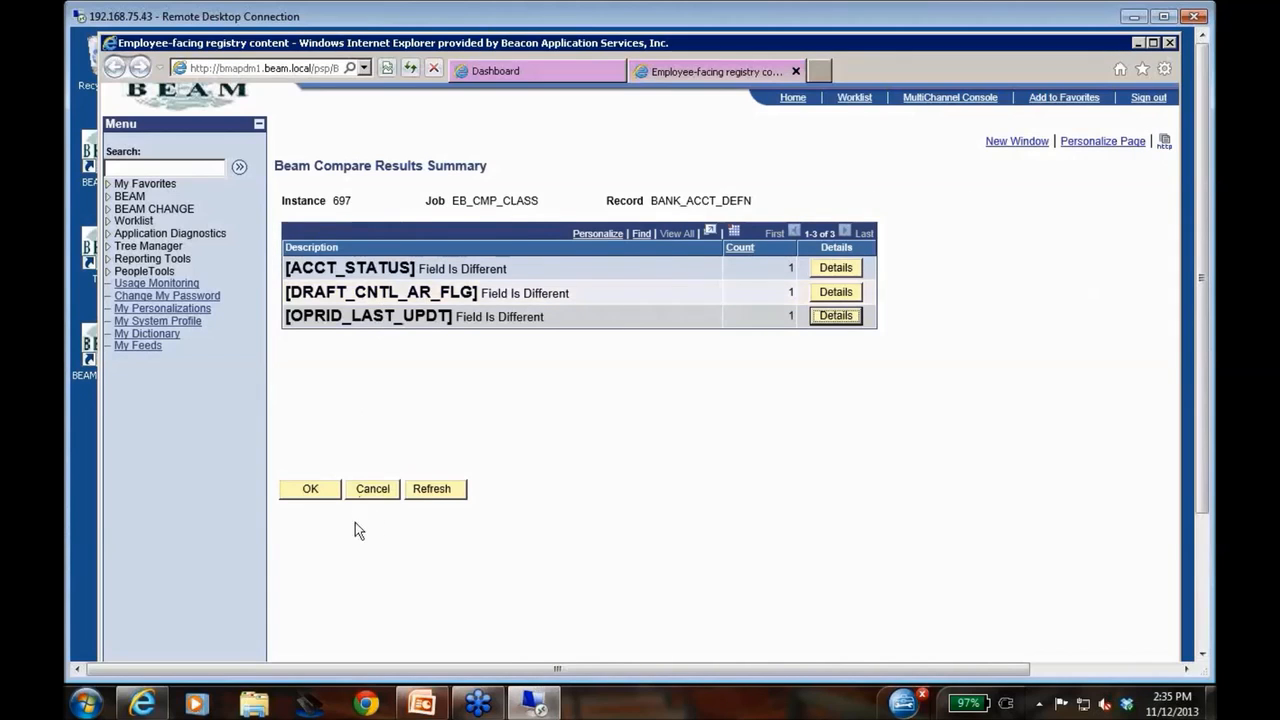
{"action": "left_click", "coordinate": [381, 490]}
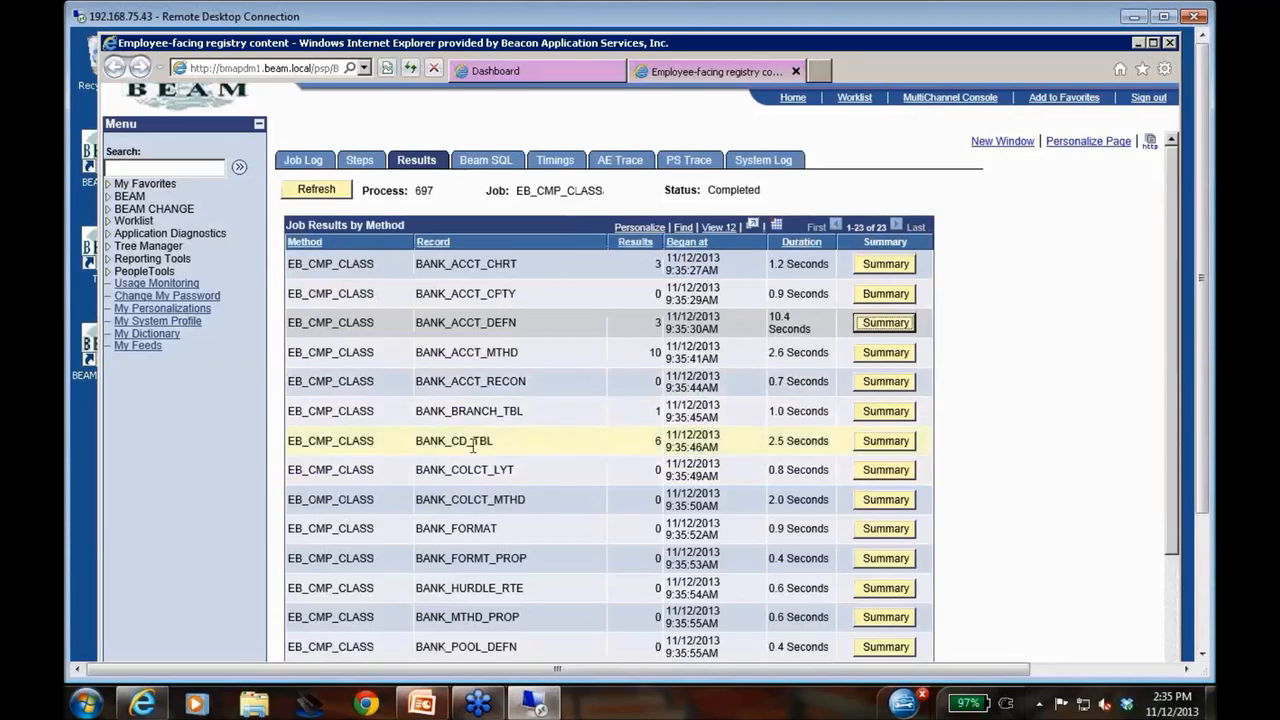
Examine the BANK_CD_TBL compare summary with its BANK_STATUS and IMMEDIATE_ORIGIN difference details, and return to the job results
{"action": "left_click", "coordinate": [885, 442]}
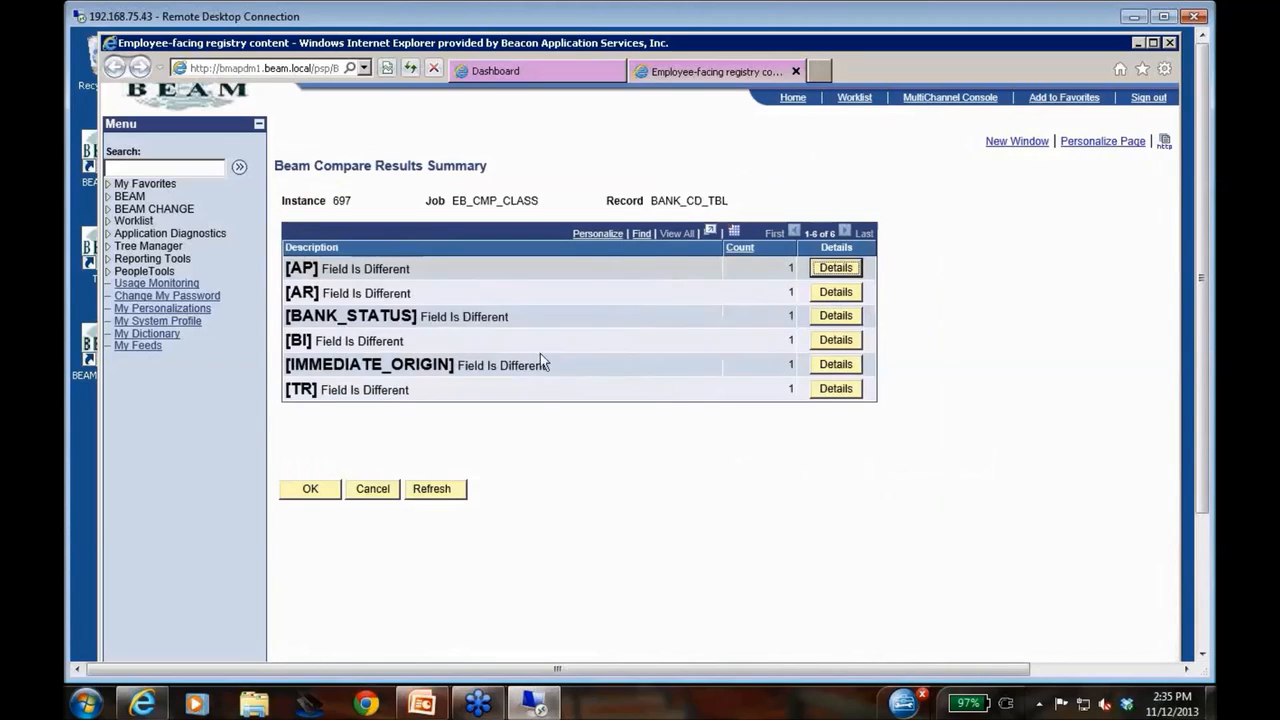
{"action": "left_click", "coordinate": [836, 316]}
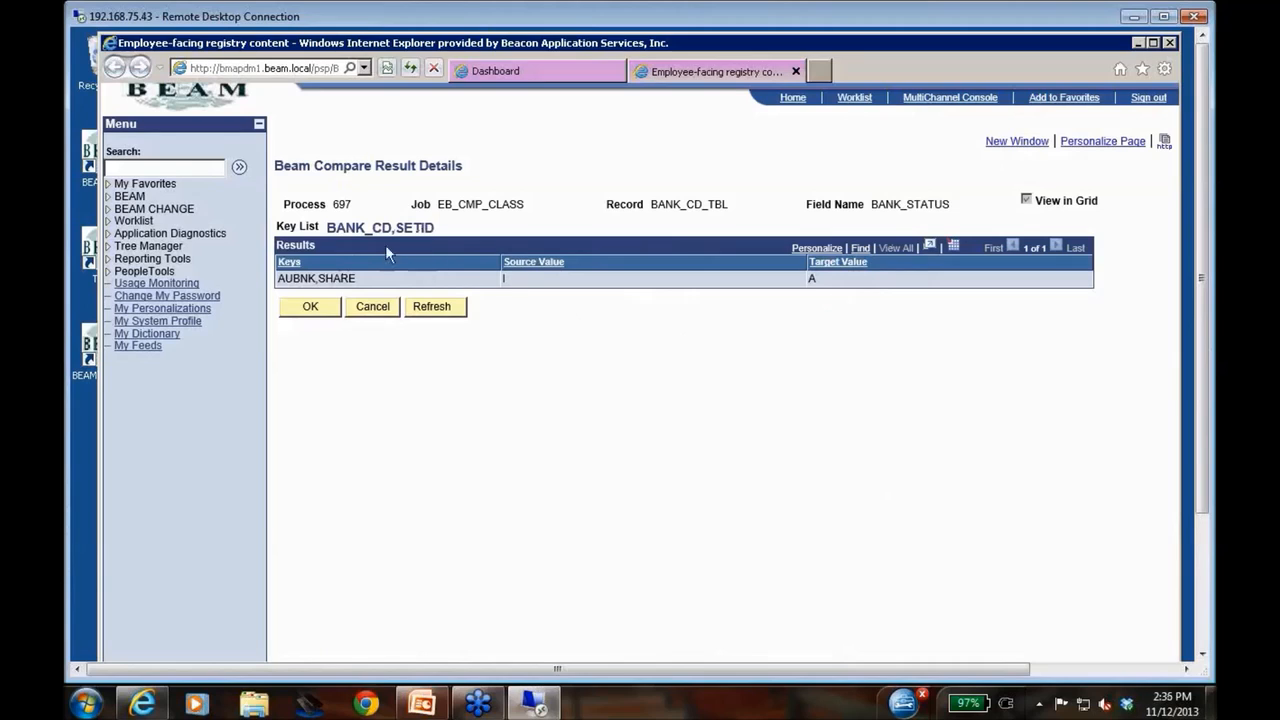
{"action": "left_click", "coordinate": [373, 306]}
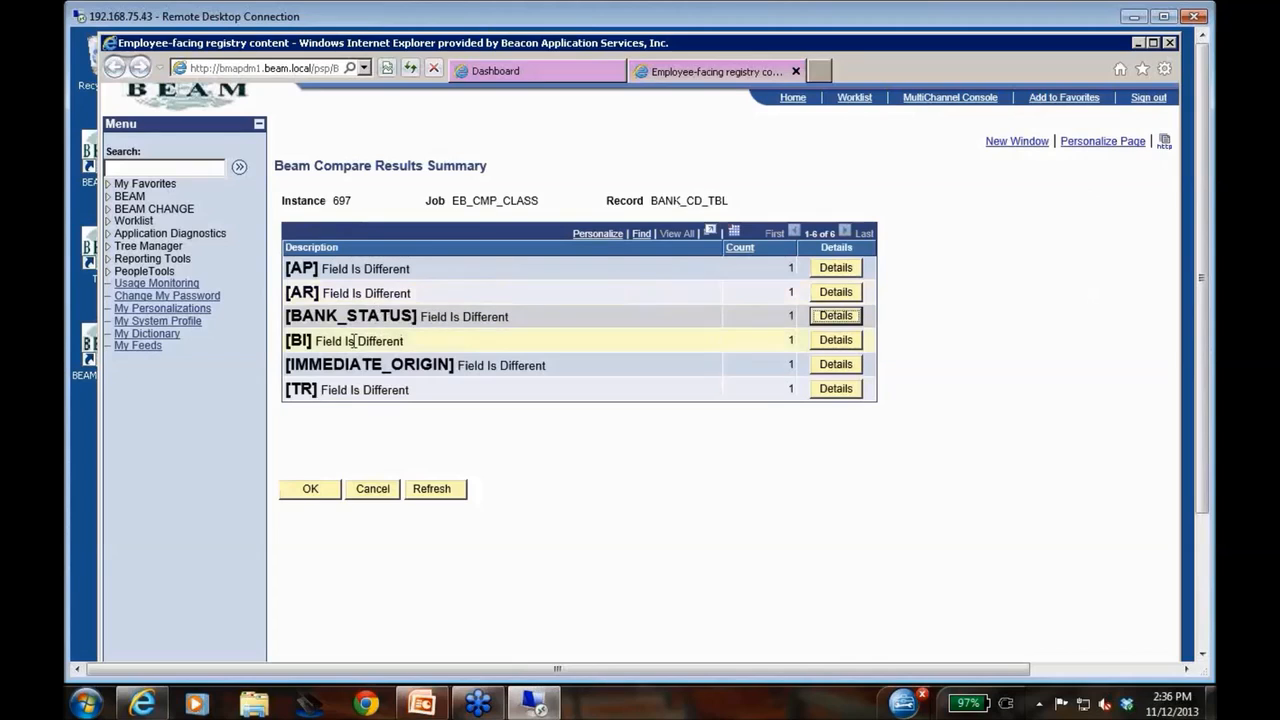
{"action": "left_click", "coordinate": [833, 366]}
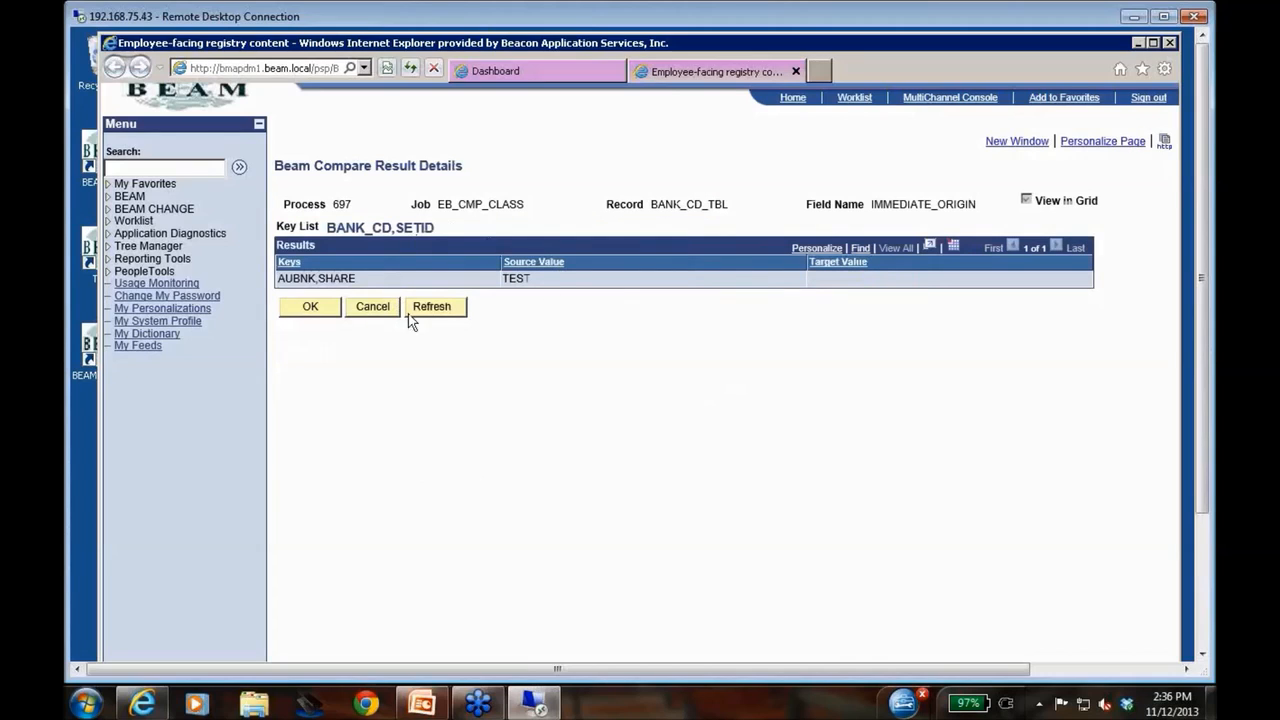
{"action": "left_click", "coordinate": [372, 307]}
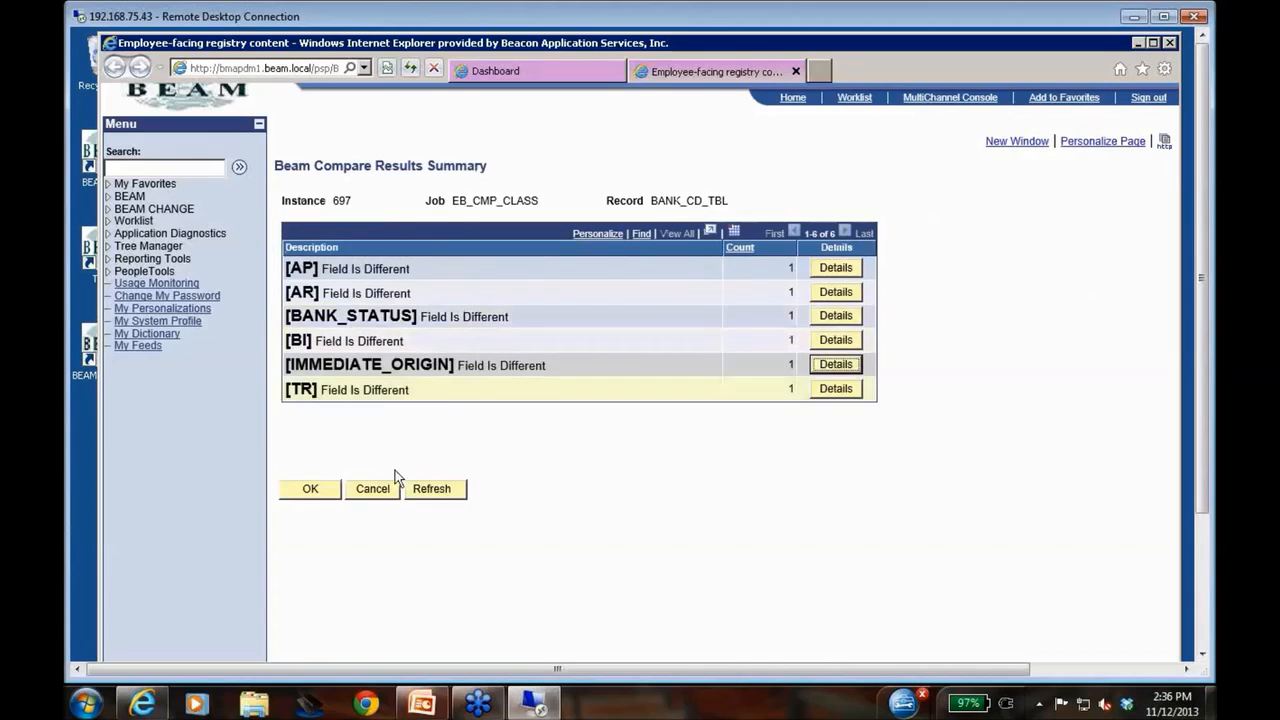
{"action": "left_click", "coordinate": [373, 490]}
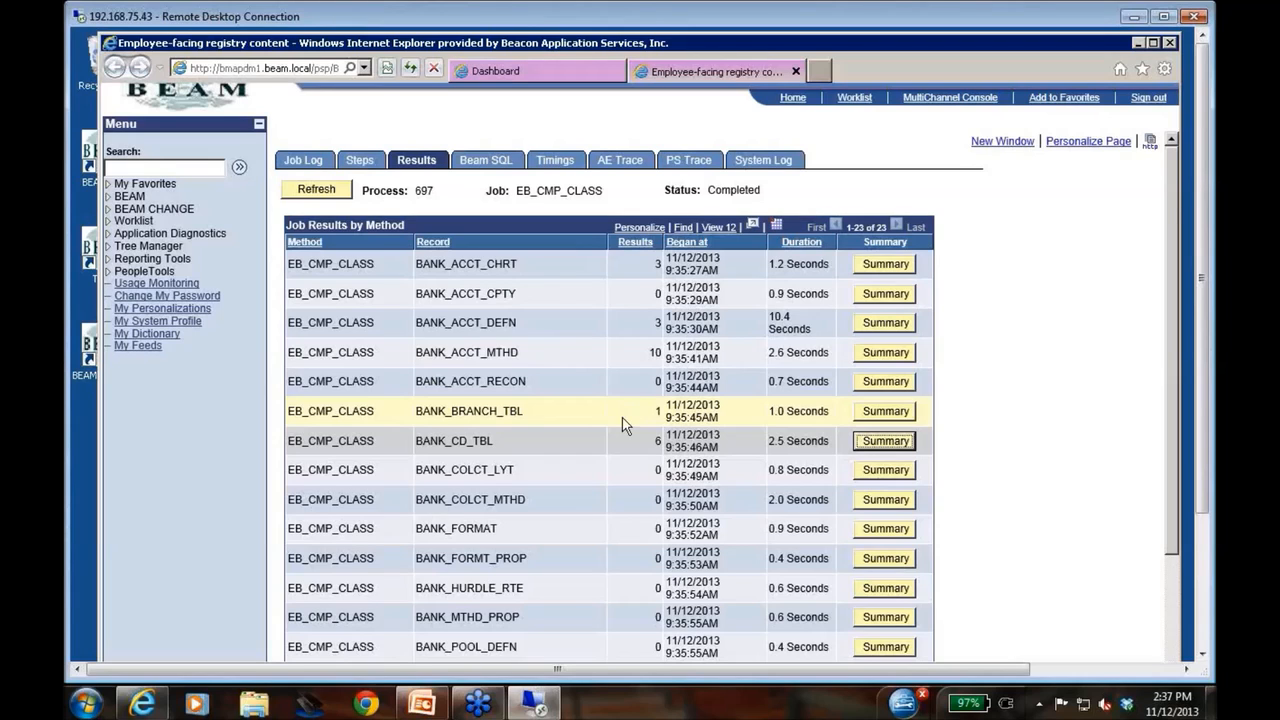
Examine the PSSQLDEFN compare summary and its details for entries not found on the target database, and return to the job results
{"action": "scroll", "coordinate": [623, 423], "scroll_direction": "down", "scroll_amount": 3}
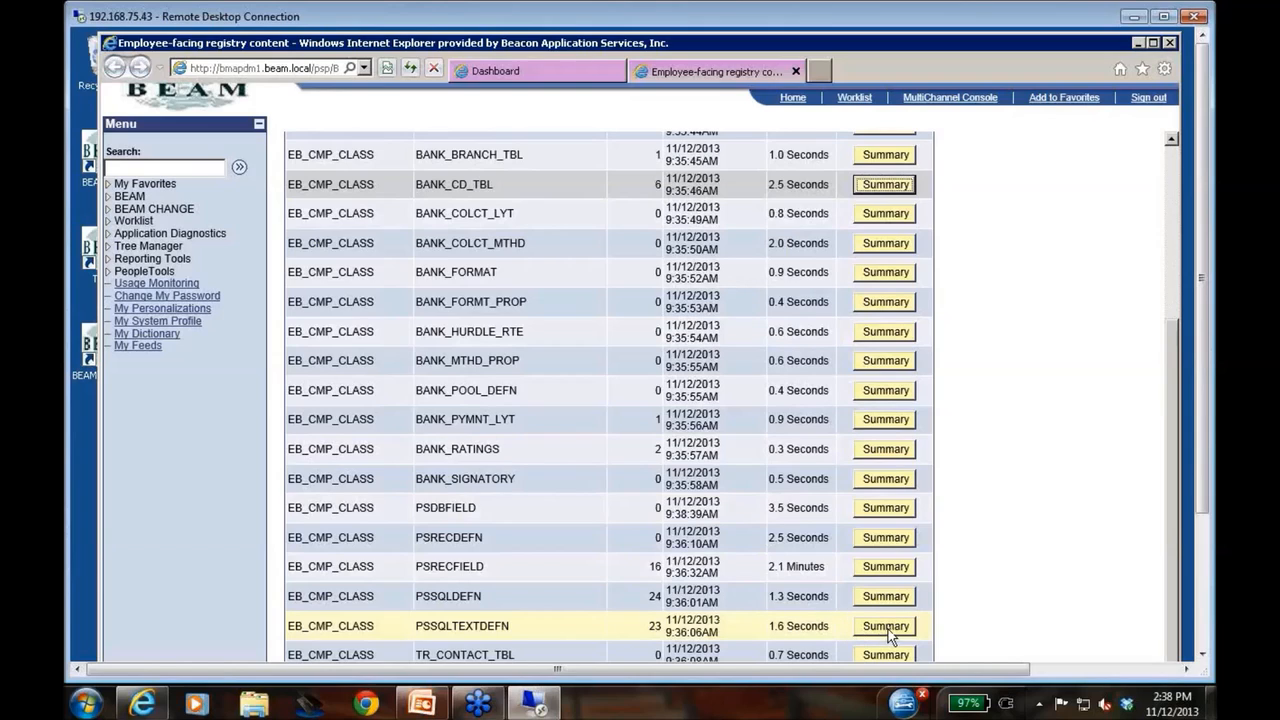
{"action": "left_click", "coordinate": [886, 597]}
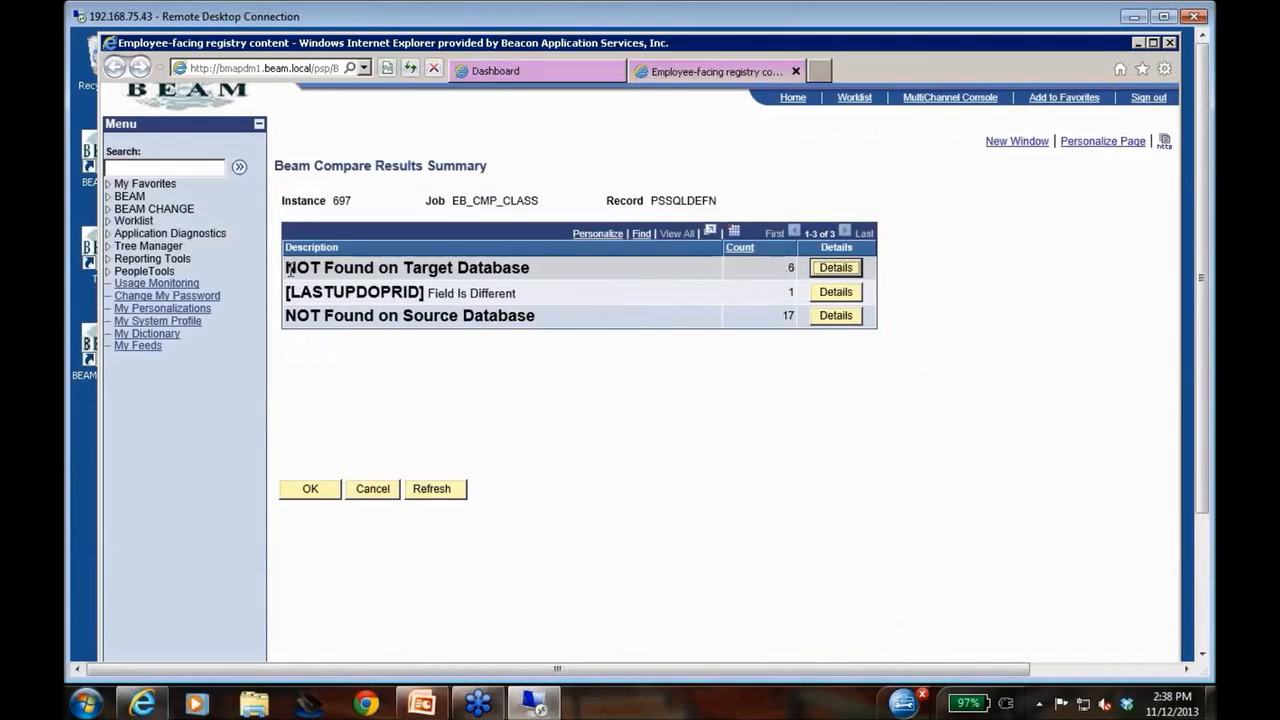
{"action": "left_click", "coordinate": [835, 267]}
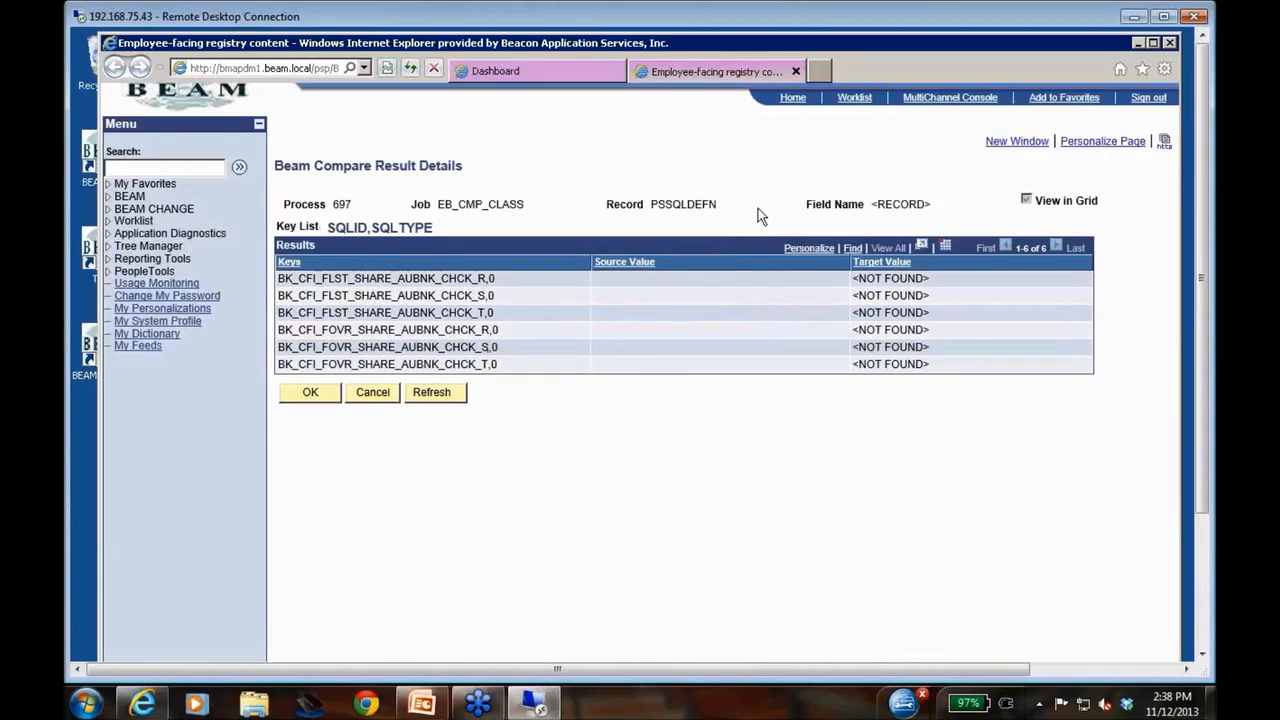
{"action": "left_click", "coordinate": [373, 395]}
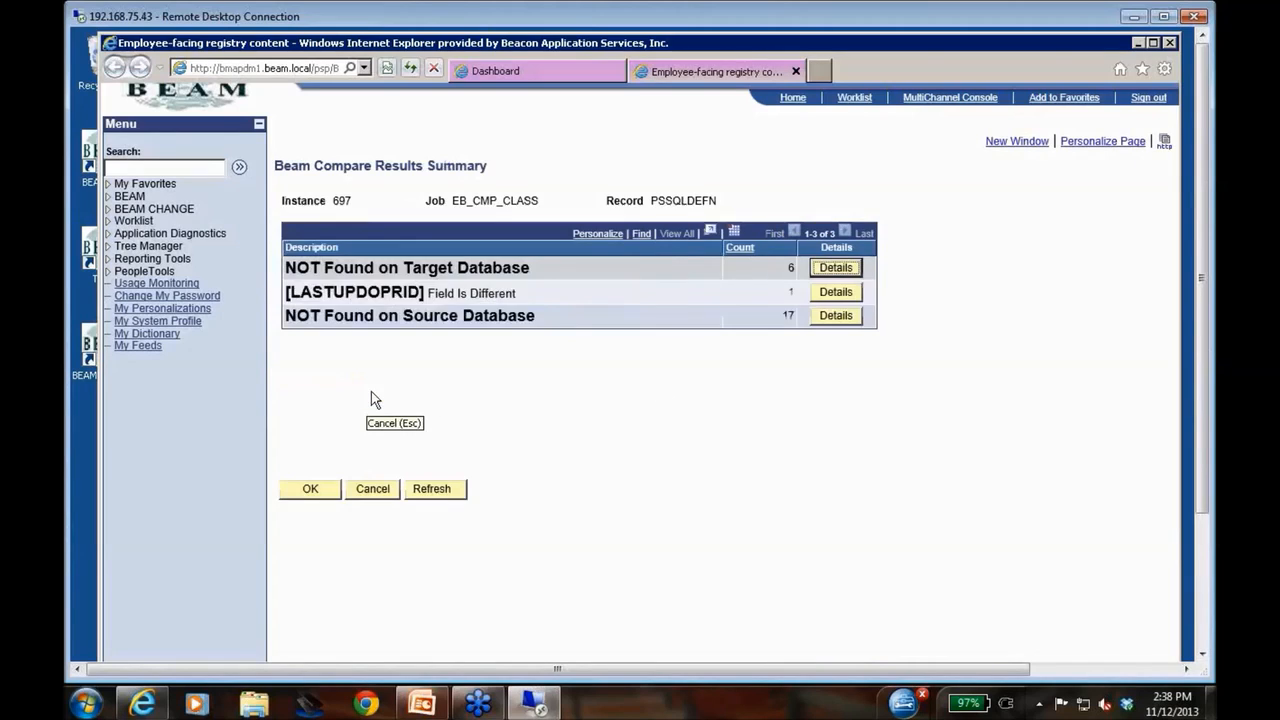
{"action": "left_click", "coordinate": [373, 492]}
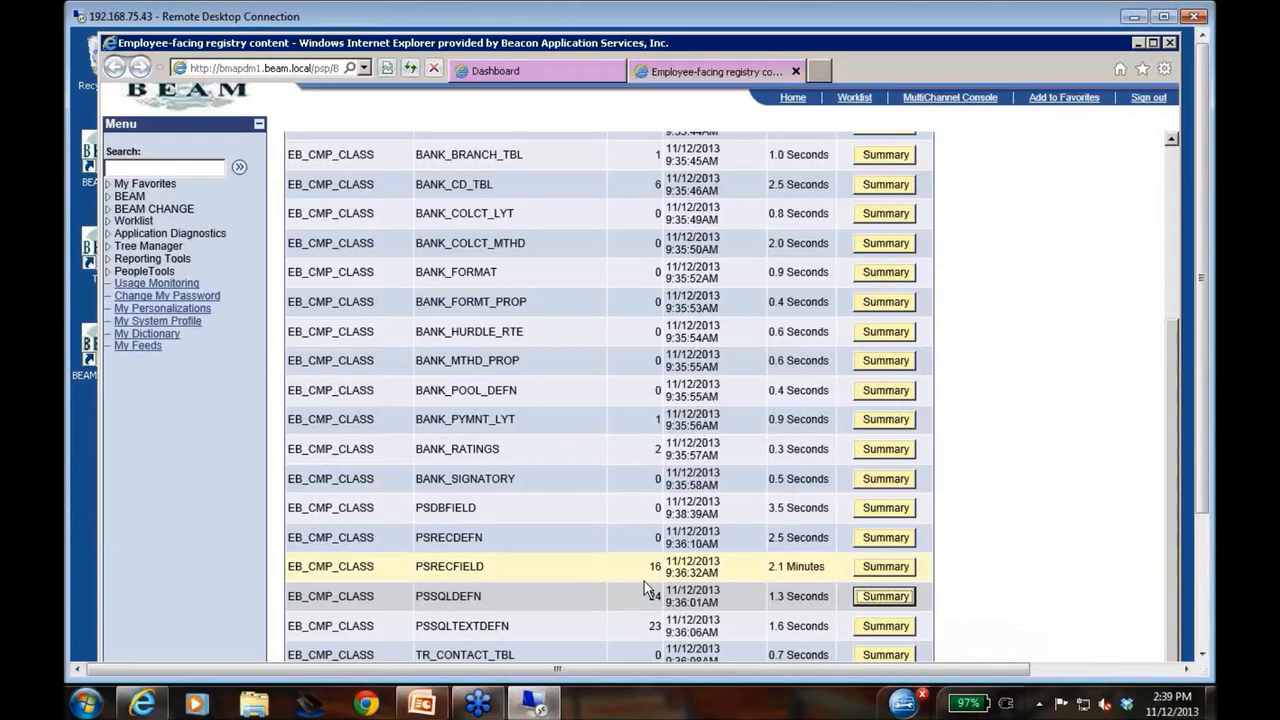
Close the process 697 results, view the job results of process 694 and expand the list to 100 records
{"action": "left_click", "coordinate": [794, 72]}
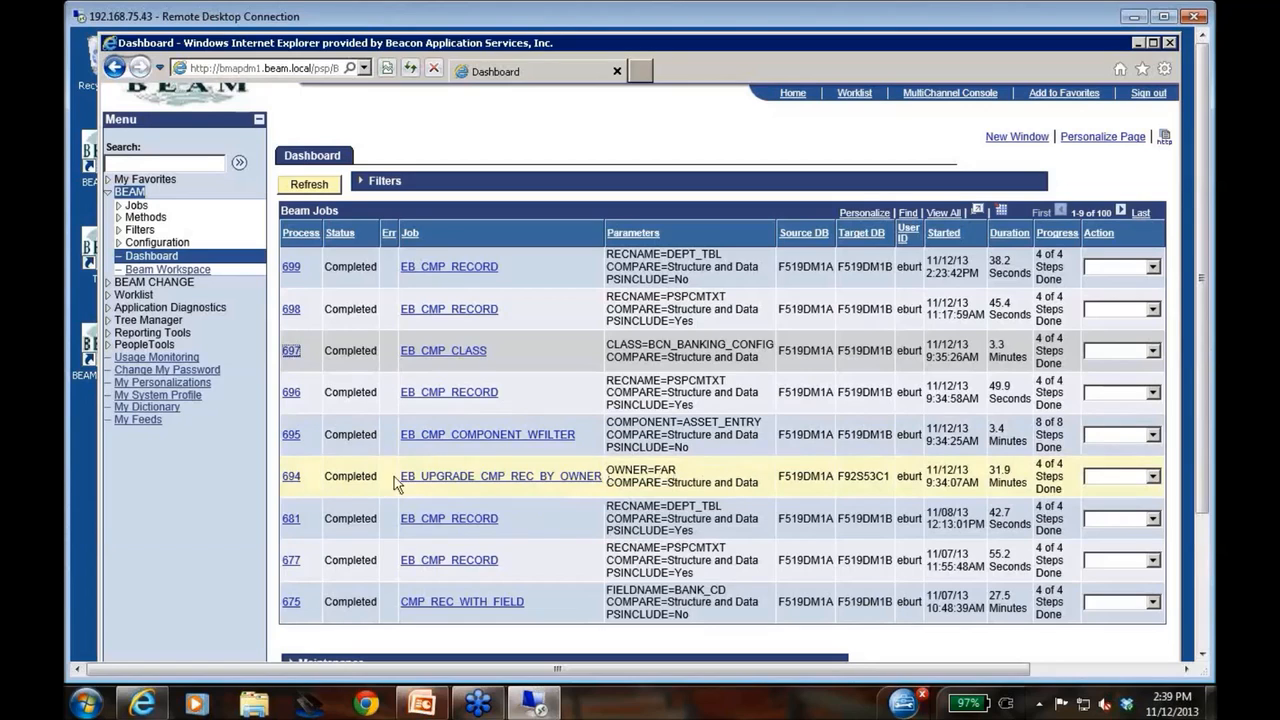
{"action": "left_click", "coordinate": [292, 478]}
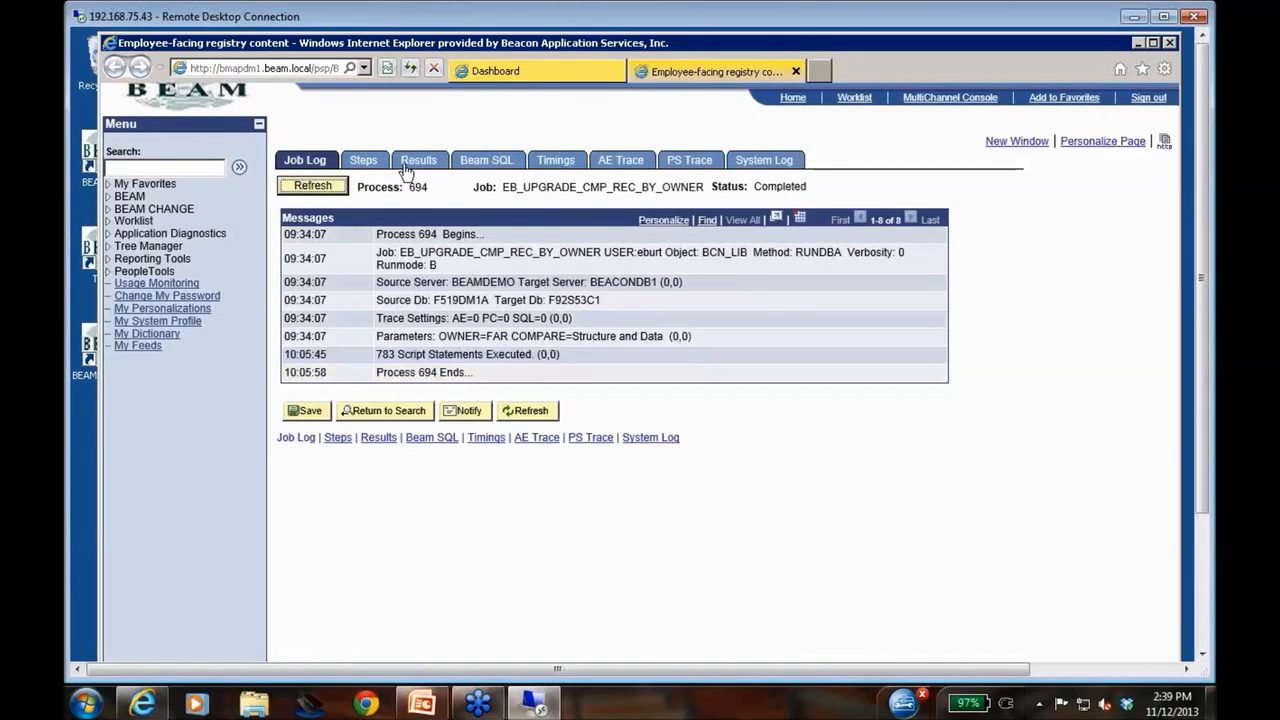
{"action": "left_click", "coordinate": [412, 163]}
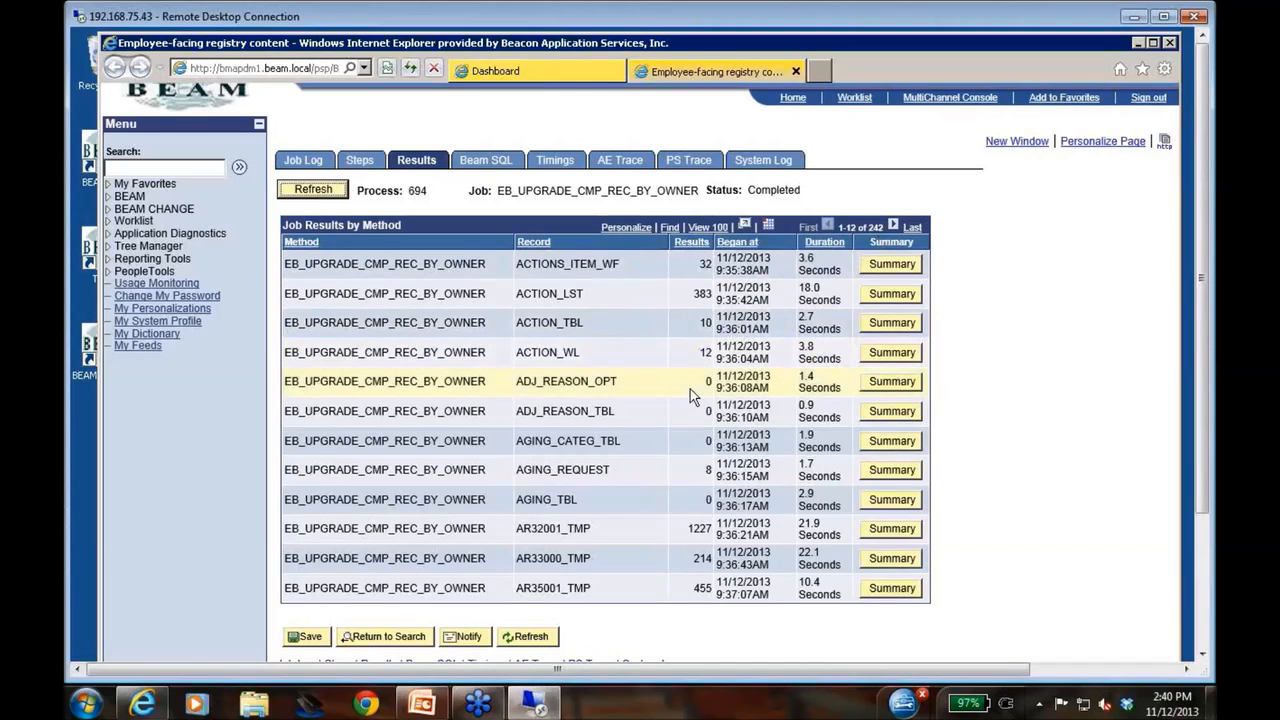
{"action": "left_click", "coordinate": [707, 228]}
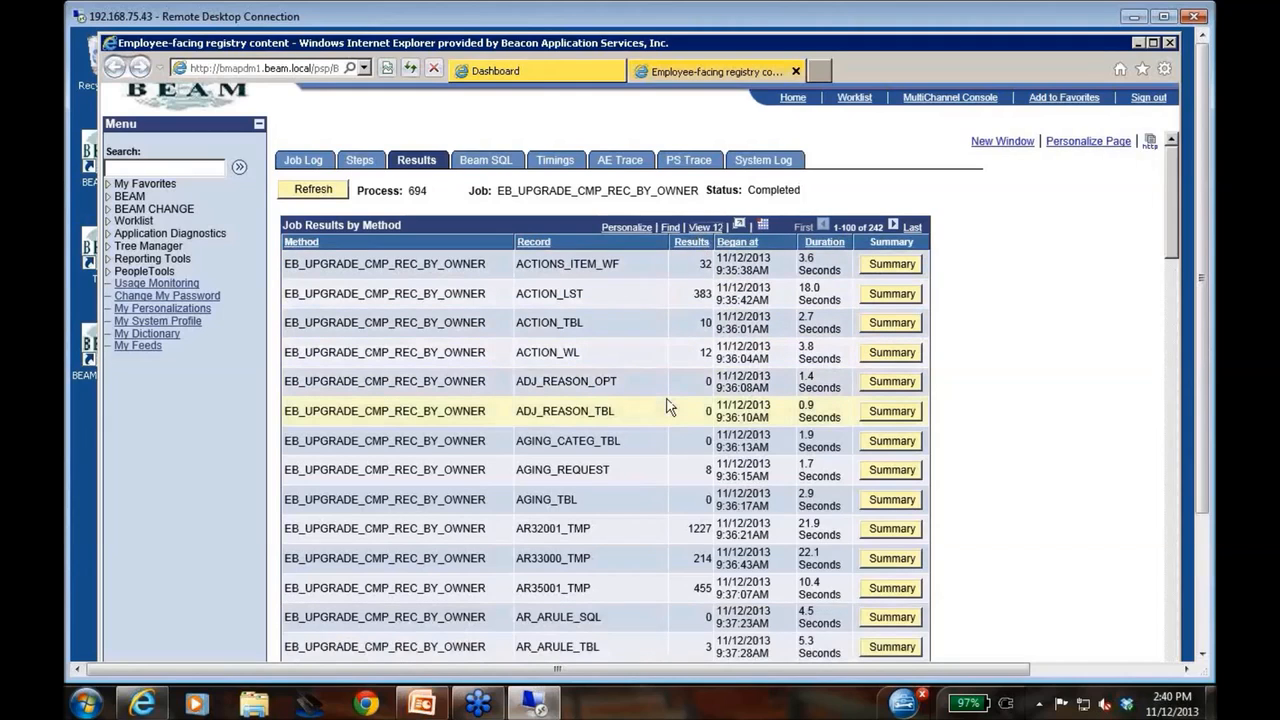
Examine the compared records and their difference counts in the first 100 results of process 694
{"action": "scroll", "coordinate": [668, 406], "scroll_direction": "down", "scroll_amount": 6}
{"action": "scroll", "coordinate": [668, 406], "scroll_direction": "down", "scroll_amount": 15}
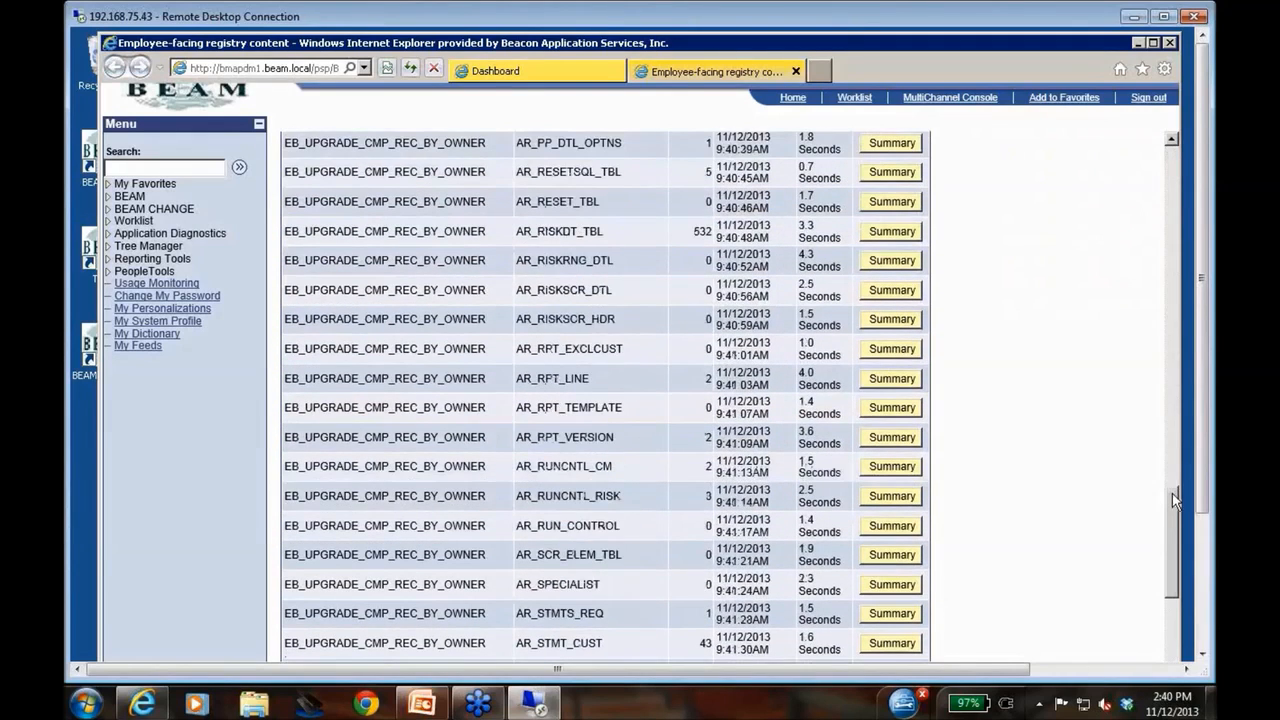
{"action": "left_click_drag", "start_coordinate": [1172, 503], "coordinate": [1188, 620]}
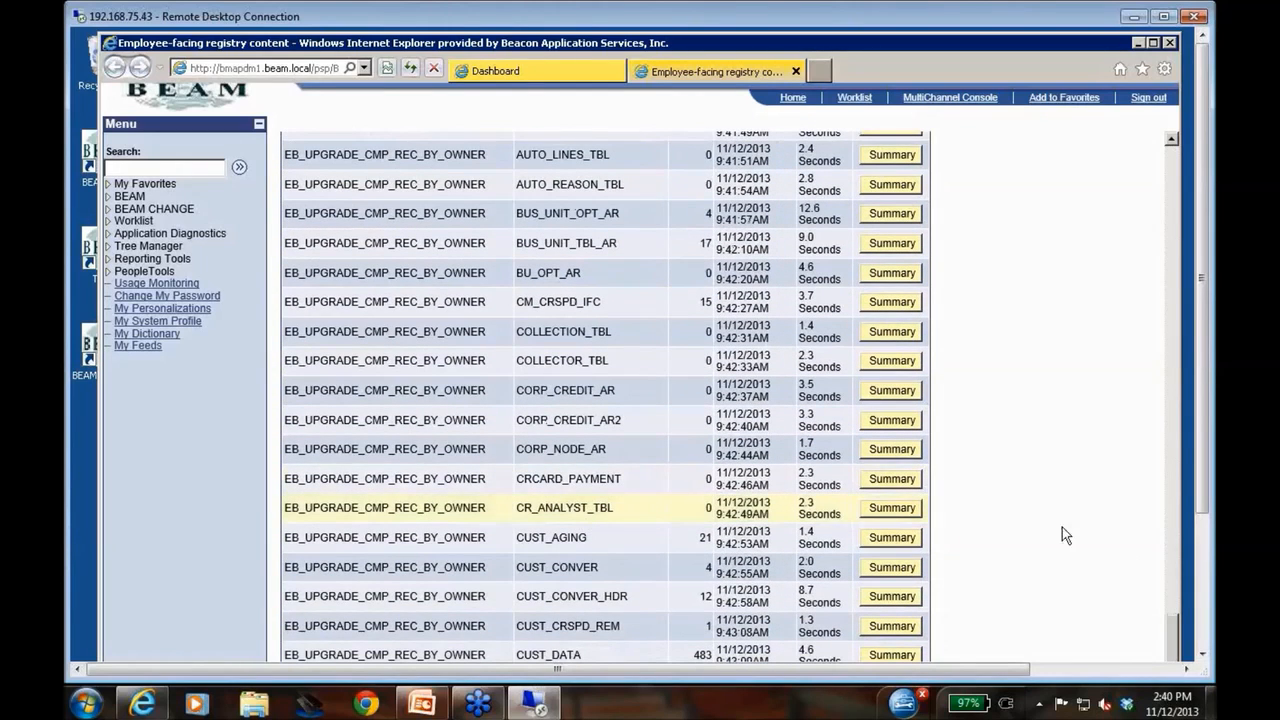
{"action": "scroll", "coordinate": [1000, 486], "scroll_direction": "up", "scroll_amount": 5}
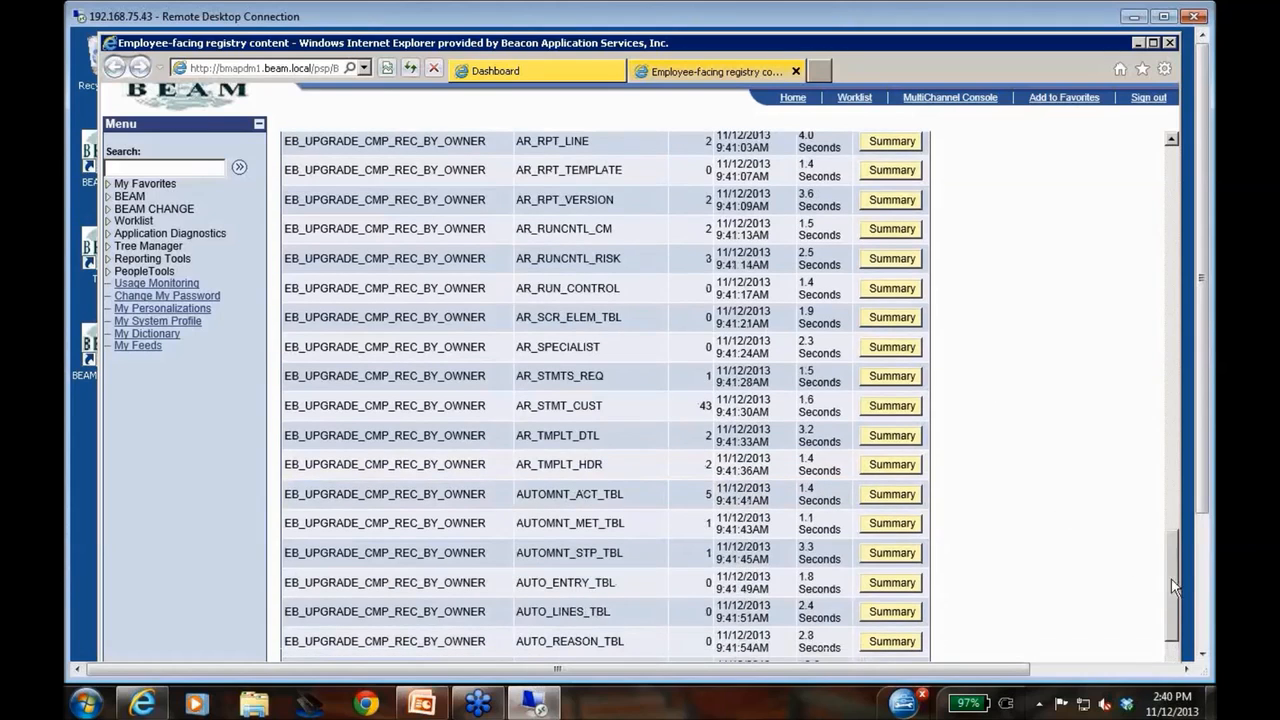
{"action": "scroll", "coordinate": [650, 240], "scroll_direction": "down", "scroll_amount": 3}
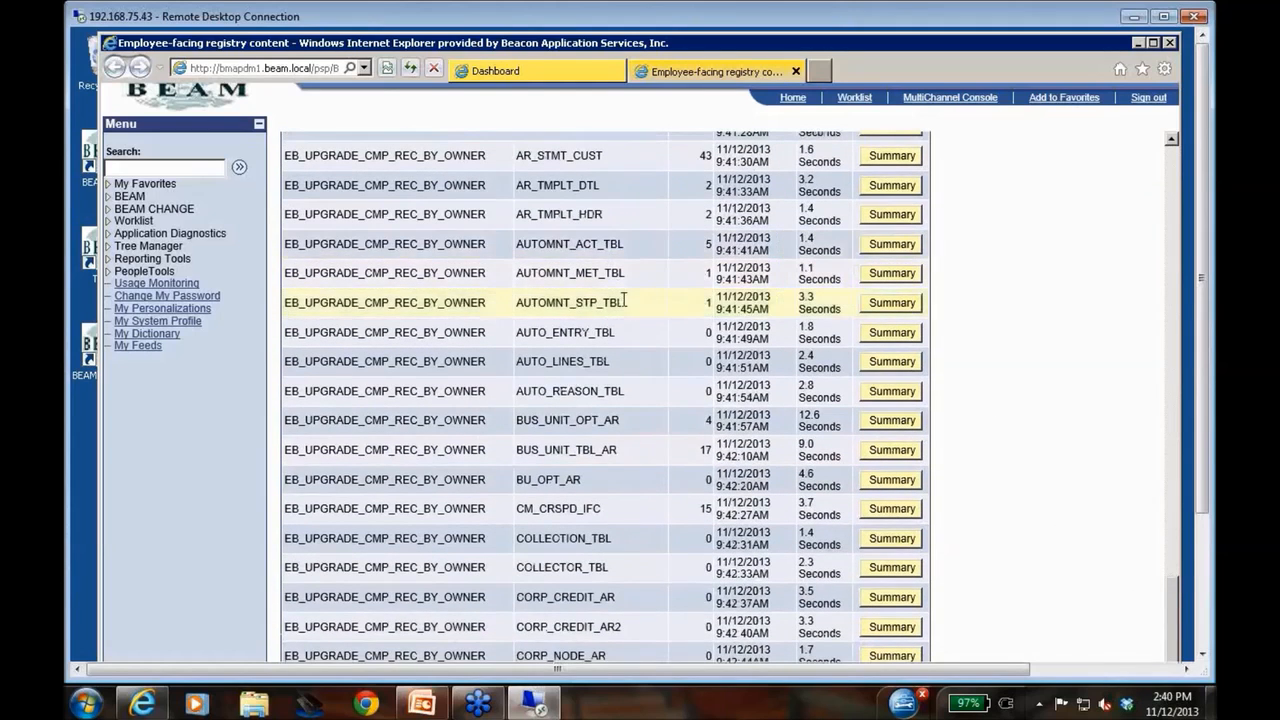
{"action": "scroll", "coordinate": [622, 299], "scroll_direction": "up", "scroll_amount": 10}
{"action": "scroll", "coordinate": [622, 300], "scroll_direction": "up", "scroll_amount": 10}
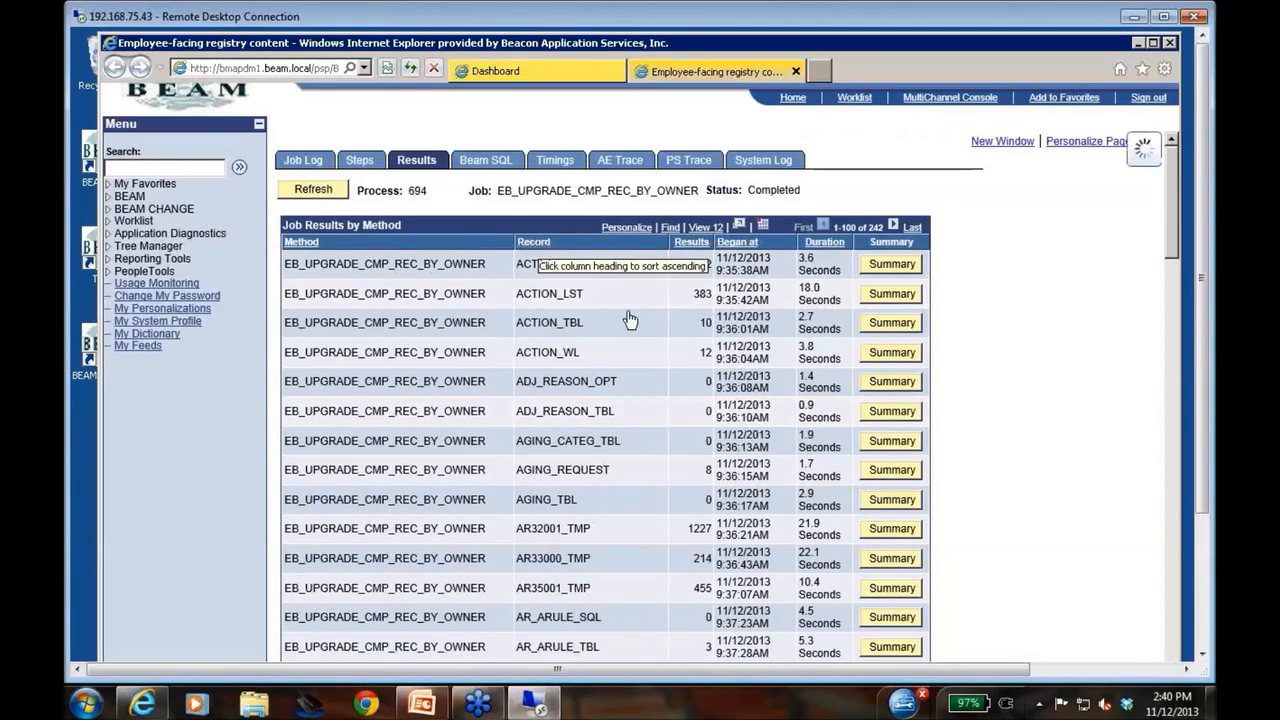
Sort the process 694 results by record name in descending order and locate the PSRECDEFN record
{"action": "left_click", "coordinate": [530, 244]}
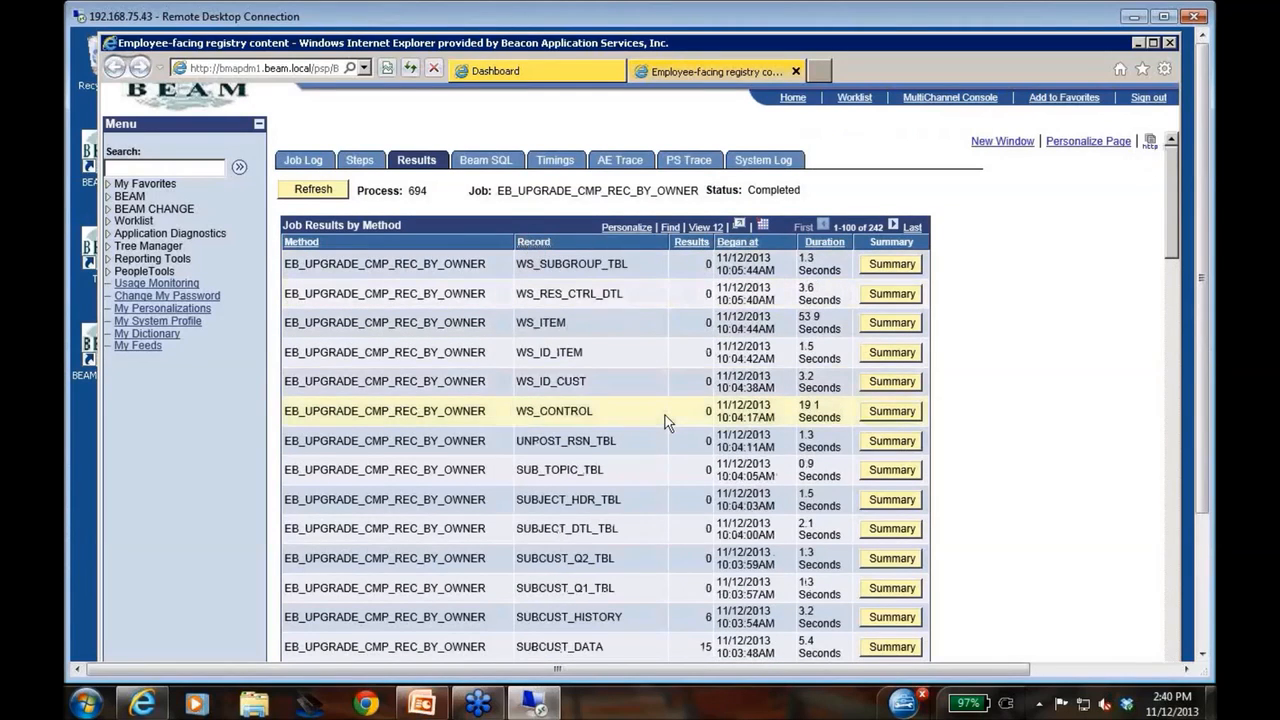
{"action": "scroll", "coordinate": [665, 415], "scroll_direction": "down", "scroll_amount": 6}
{"action": "scroll", "coordinate": [665, 415], "scroll_direction": "down", "scroll_amount": 20}
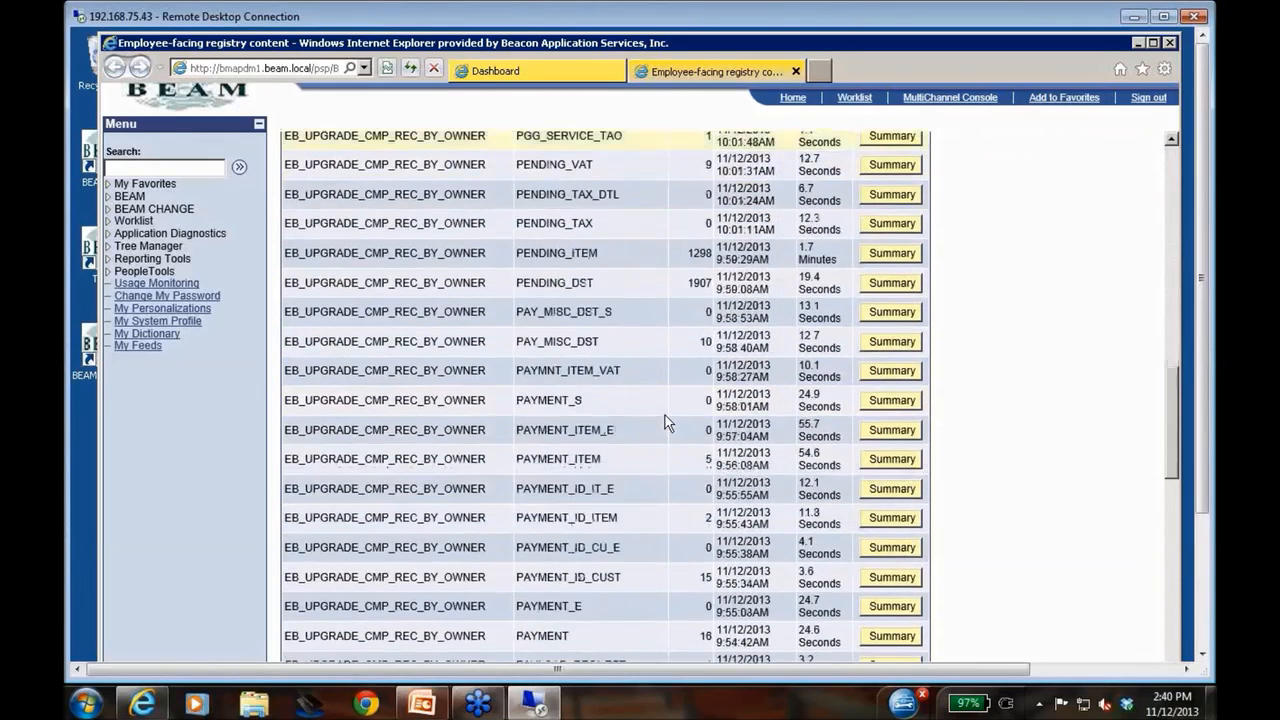
{"action": "scroll", "coordinate": [665, 420], "scroll_direction": "down", "scroll_amount": 2}
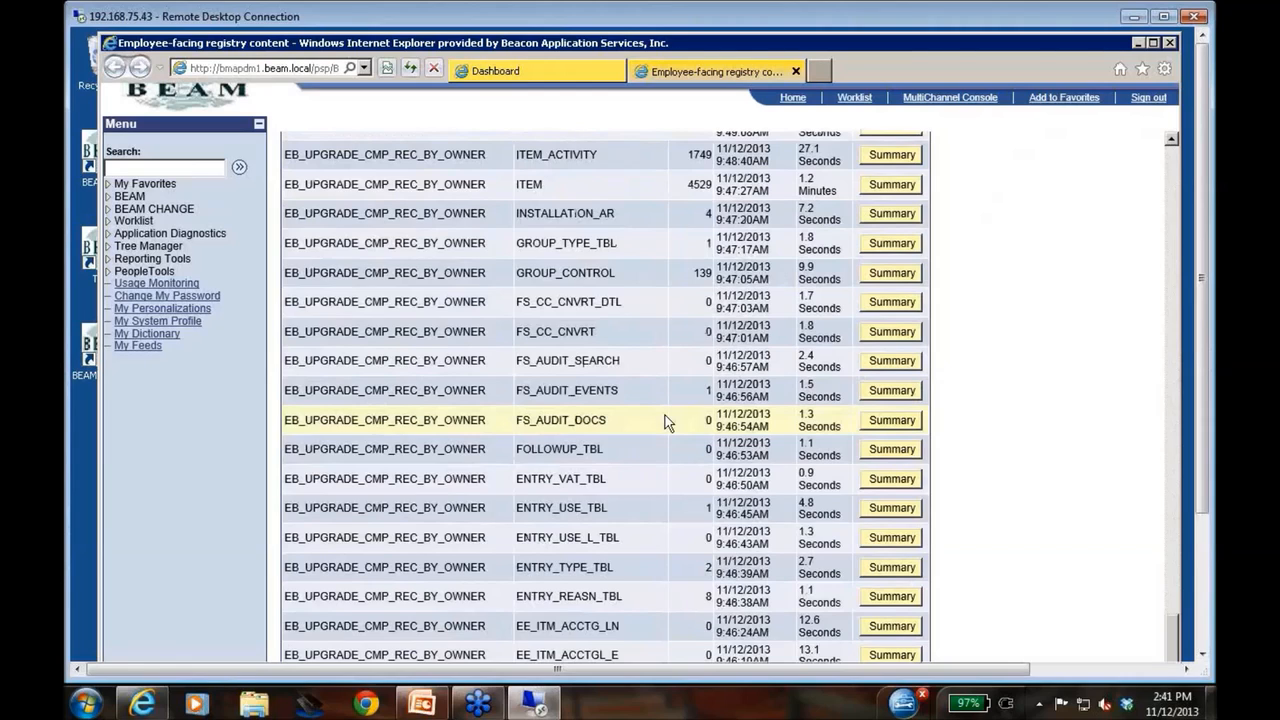
{"action": "scroll", "coordinate": [665, 415], "scroll_direction": "up", "scroll_amount": 6}
{"action": "scroll", "coordinate": [665, 415], "scroll_direction": "up", "scroll_amount": 15}
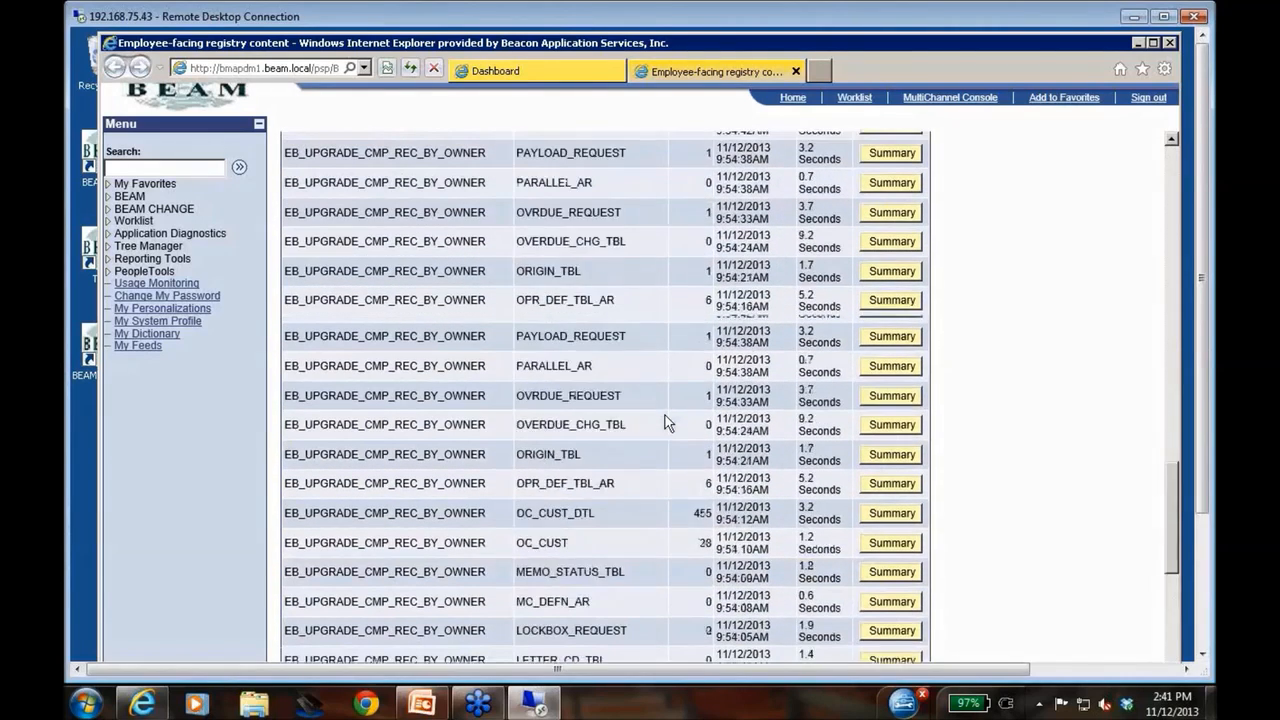
{"action": "scroll", "coordinate": [665, 415], "scroll_direction": "up", "scroll_amount": 4}
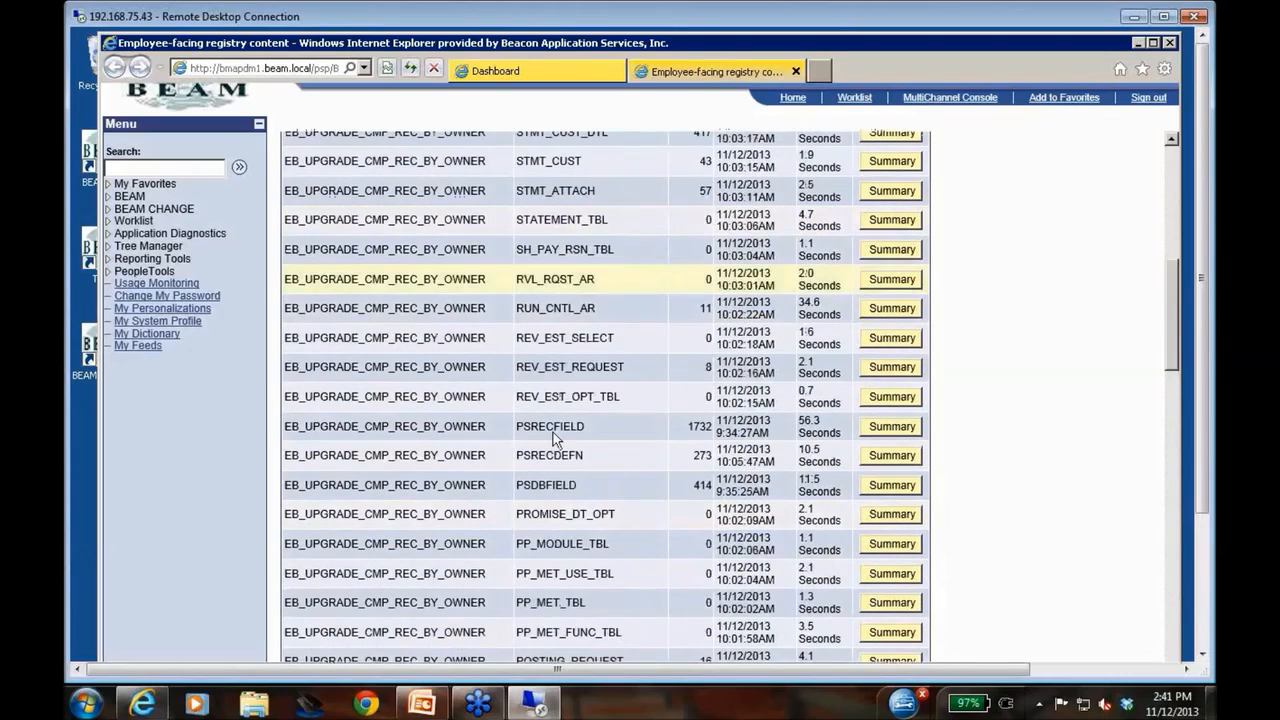
Examine the PSRECDEFN compare summary and its details for records not found on the target database, and return to the summary
{"action": "left_click", "coordinate": [883, 460]}
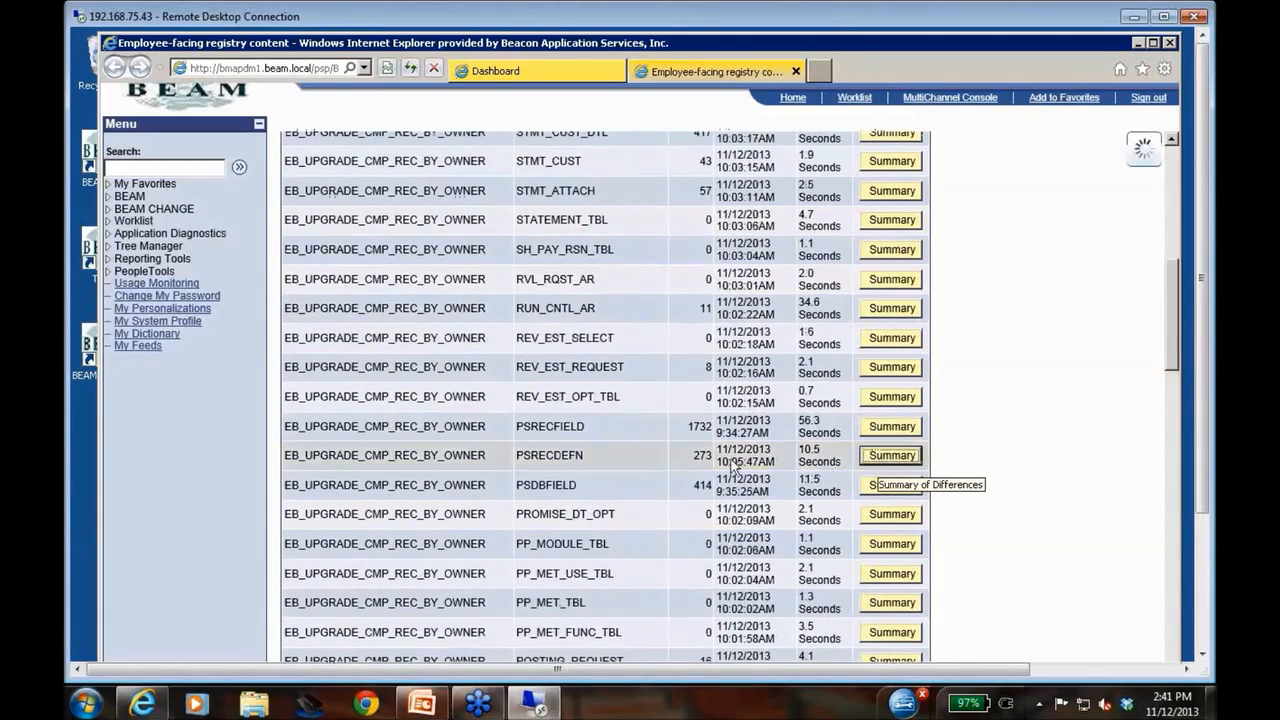
{"action": "left_click", "coordinate": [836, 277]}
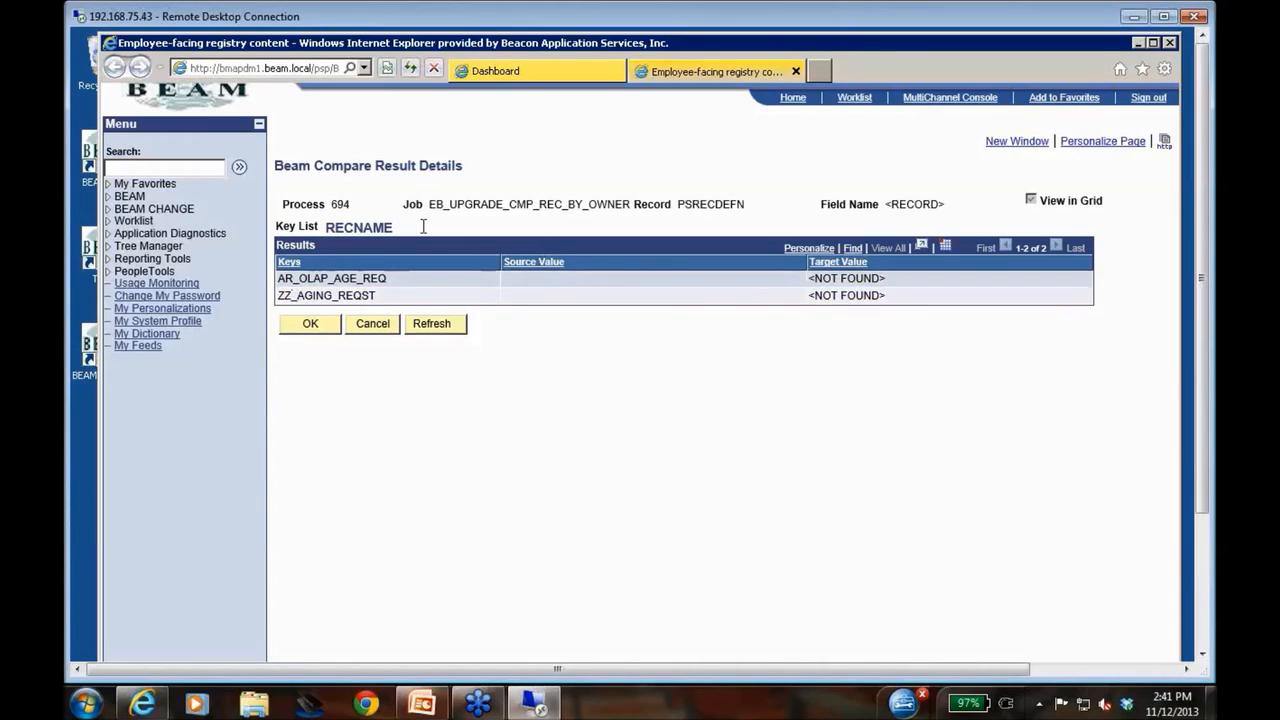
{"action": "left_click", "coordinate": [372, 323]}
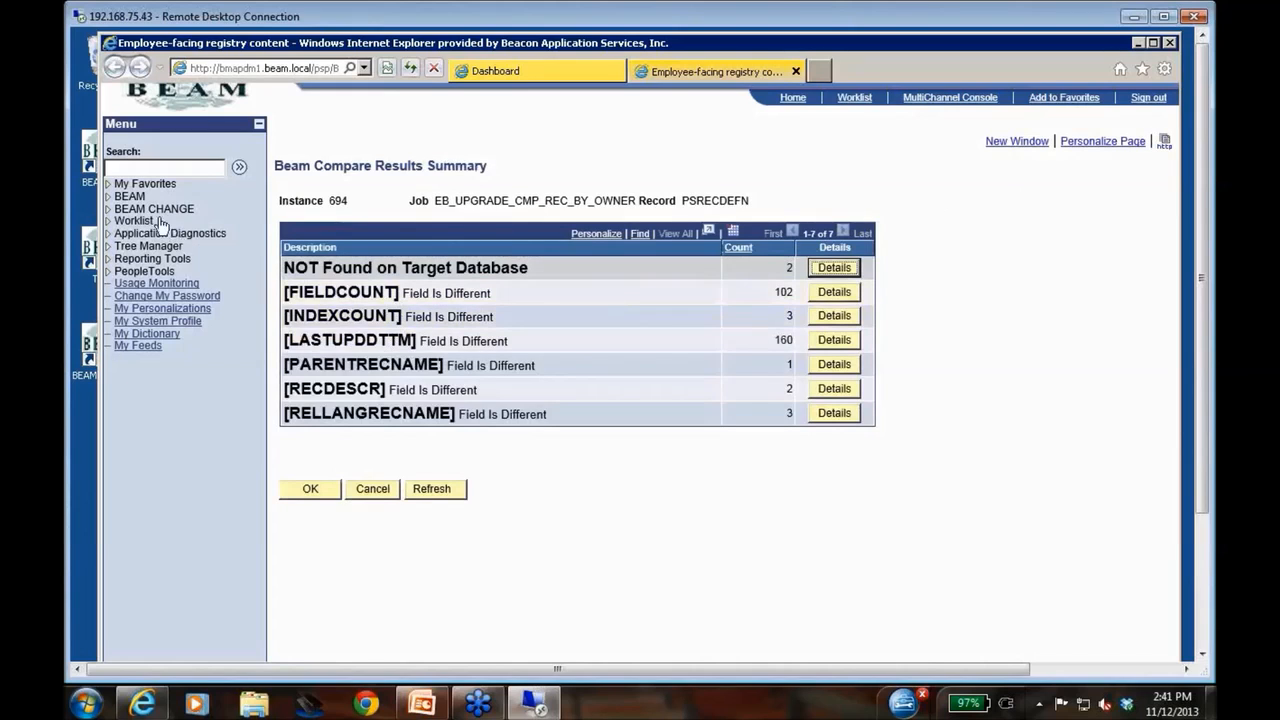
Open Maintain Filters in the BEAM folder and list all existing method filters
{"action": "left_click", "coordinate": [129, 196]}
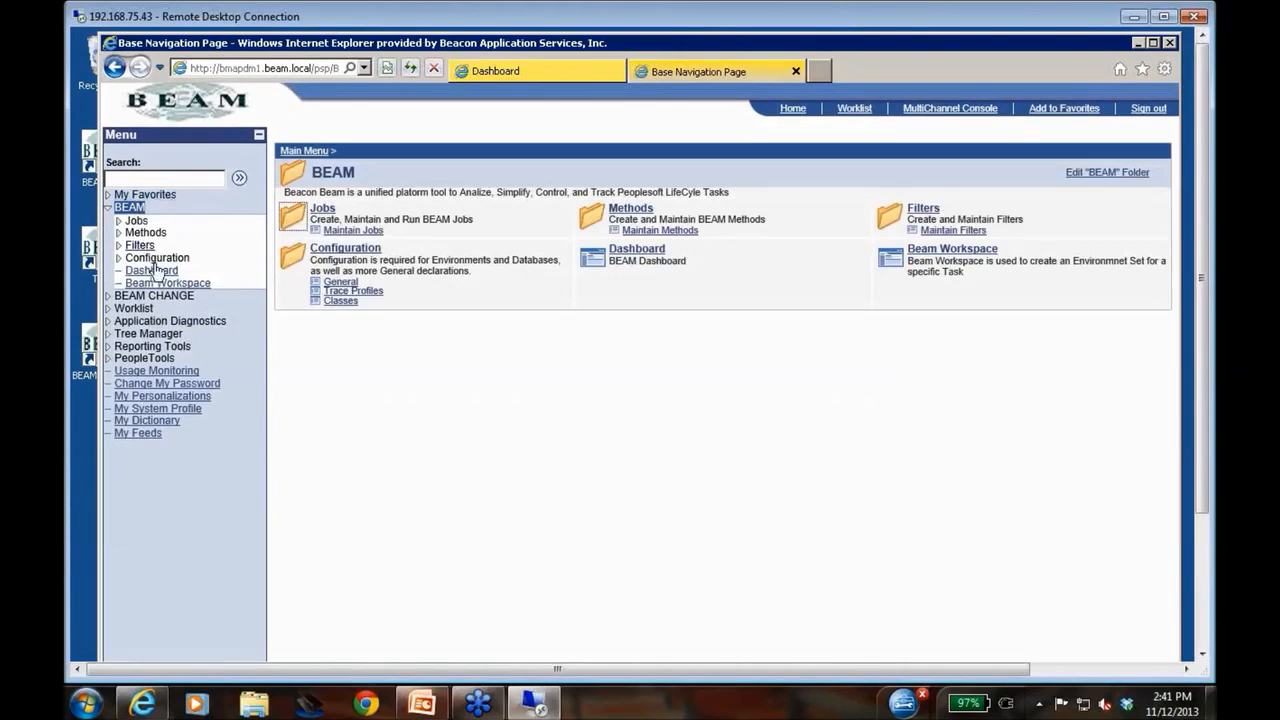
{"action": "left_click", "coordinate": [141, 249]}
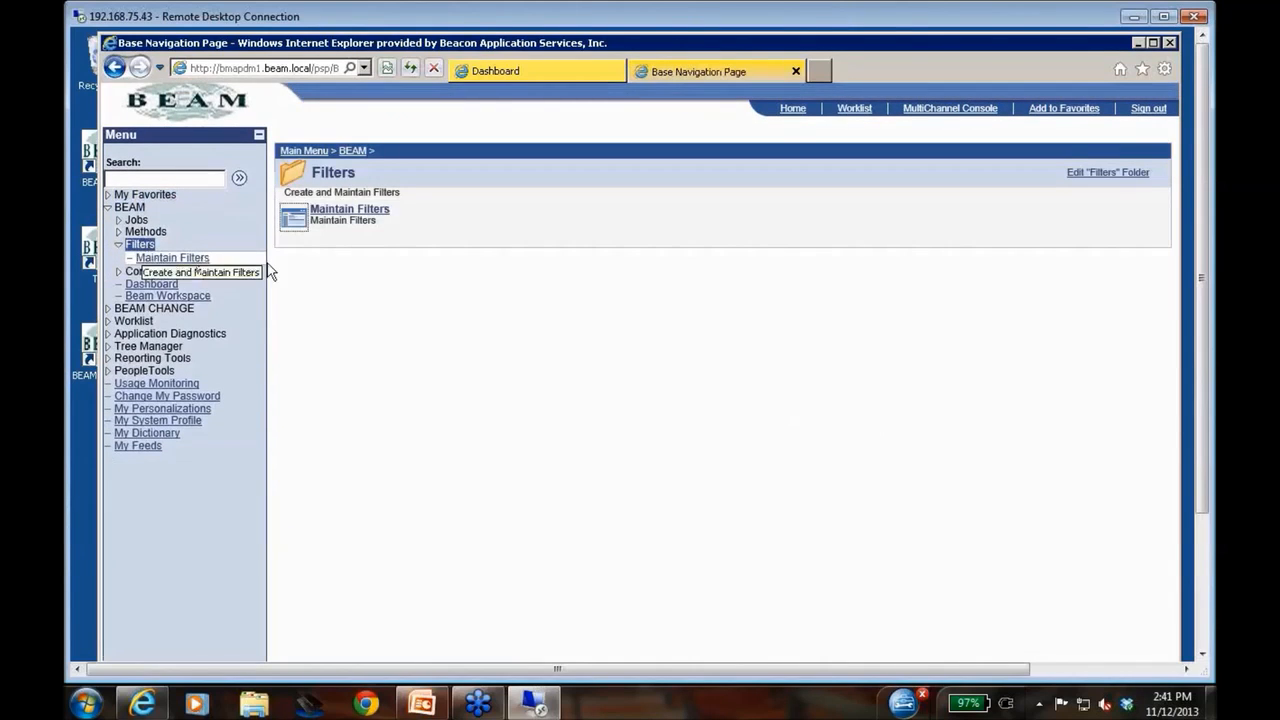
{"action": "left_click", "coordinate": [350, 210]}
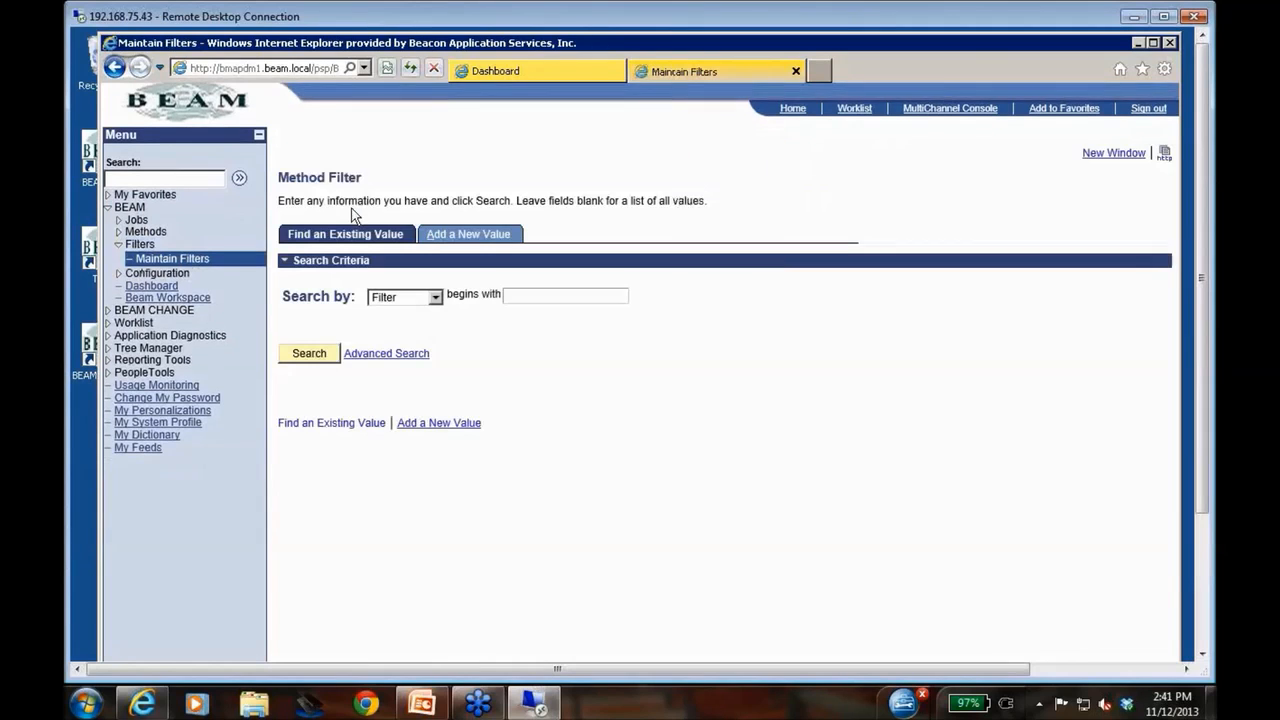
{"action": "left_click", "coordinate": [314, 347]}
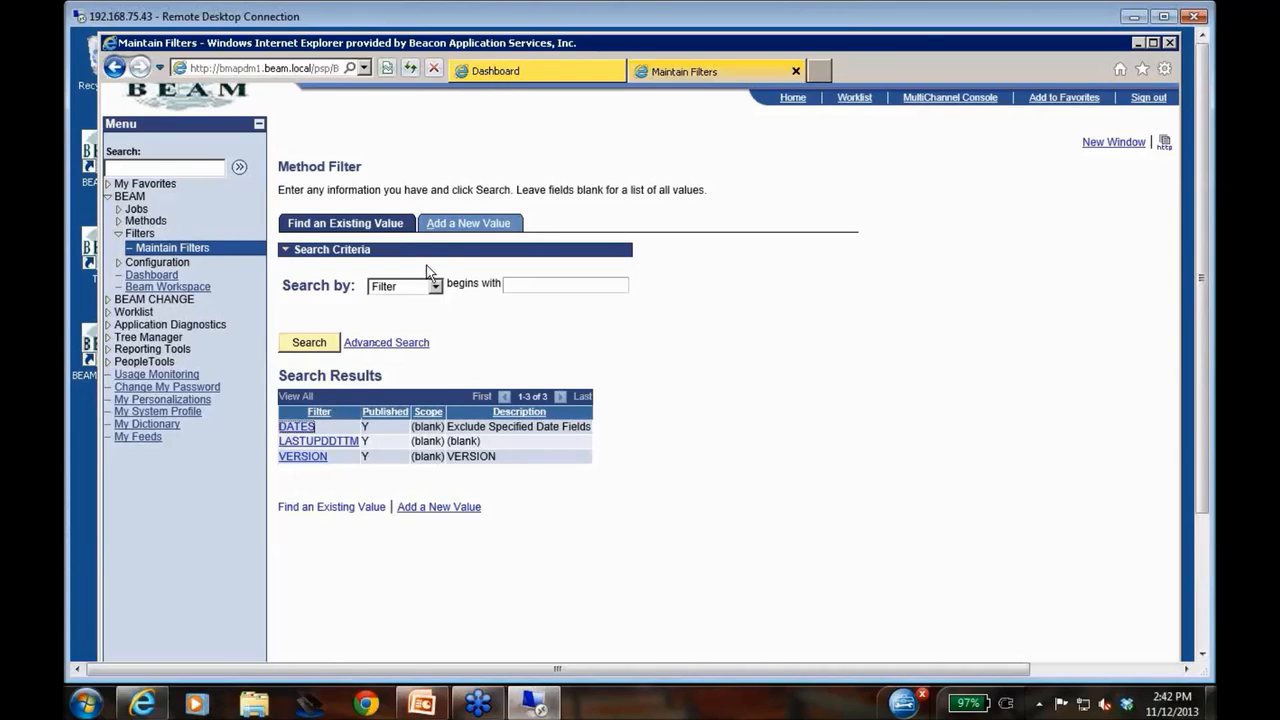
Return to the Dashboard page and open the existing Beam Workspace S-1 to view its database environments
{"action": "left_click", "coordinate": [530, 71]}
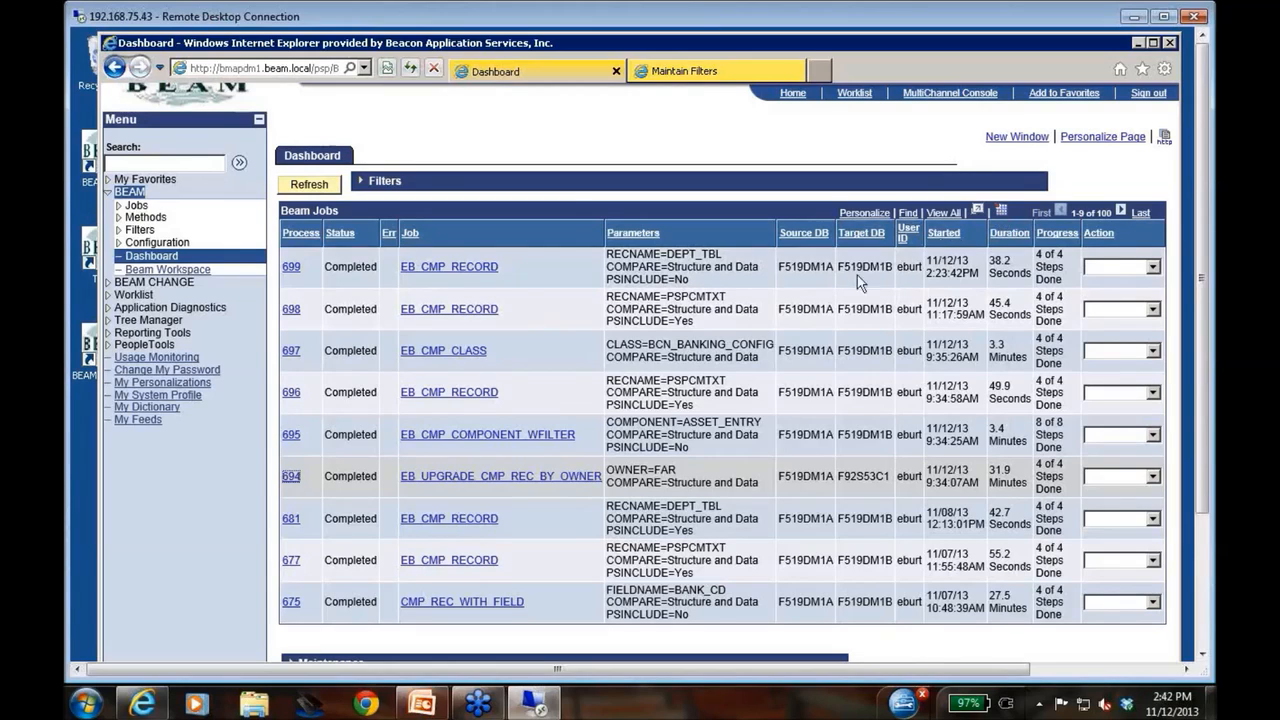
{"action": "left_click", "coordinate": [183, 270]}
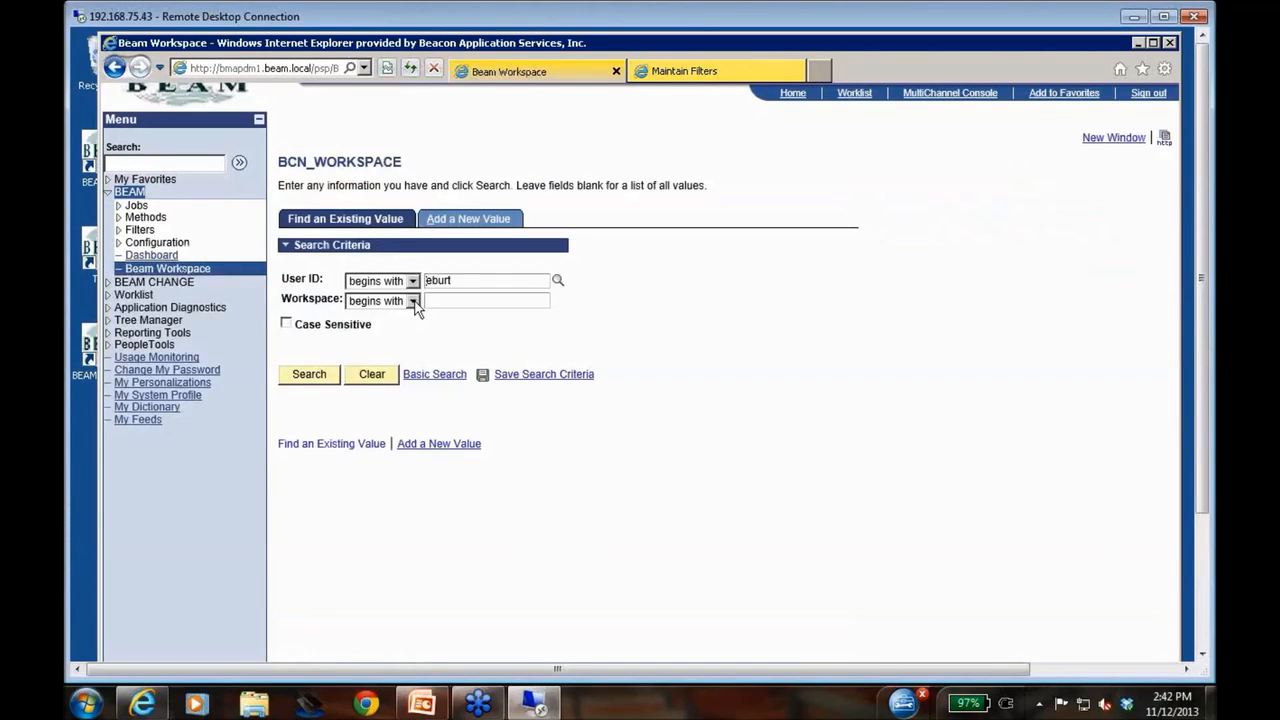
{"action": "left_click", "coordinate": [312, 373]}
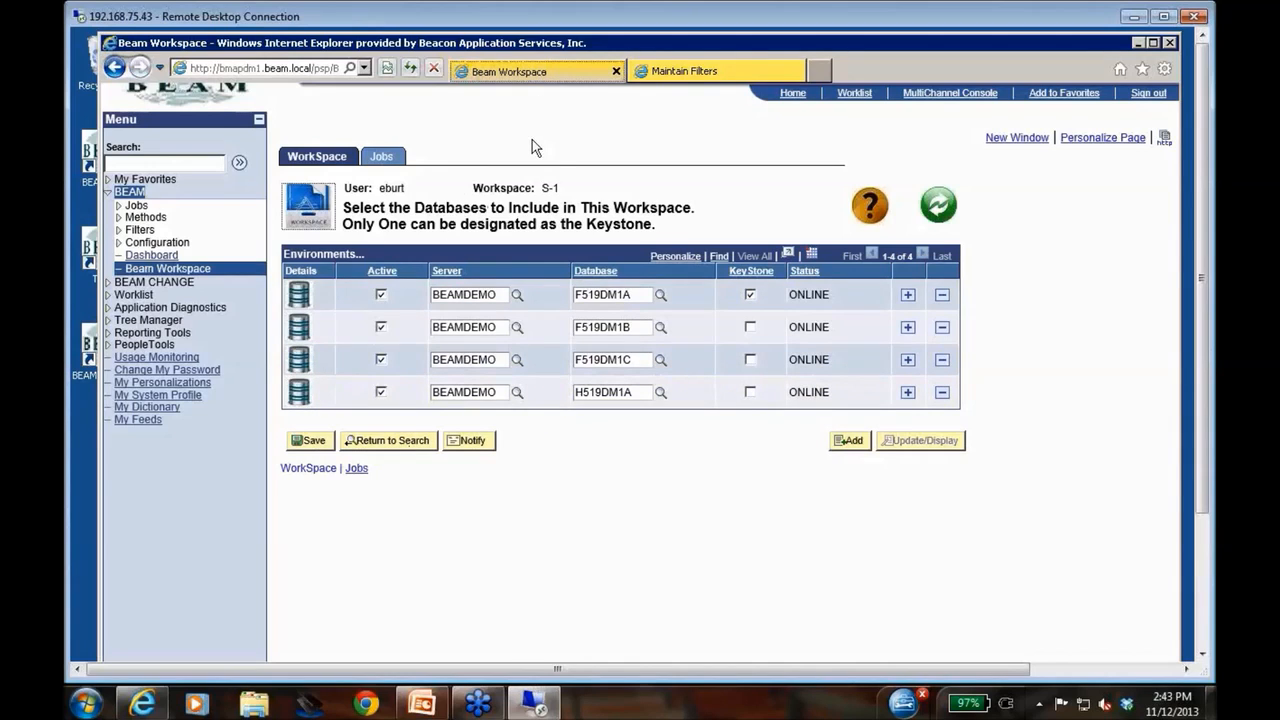
Open Maintain Methods in the BEAM folder and list all existing compare methods
{"action": "left_click", "coordinate": [136, 206]}
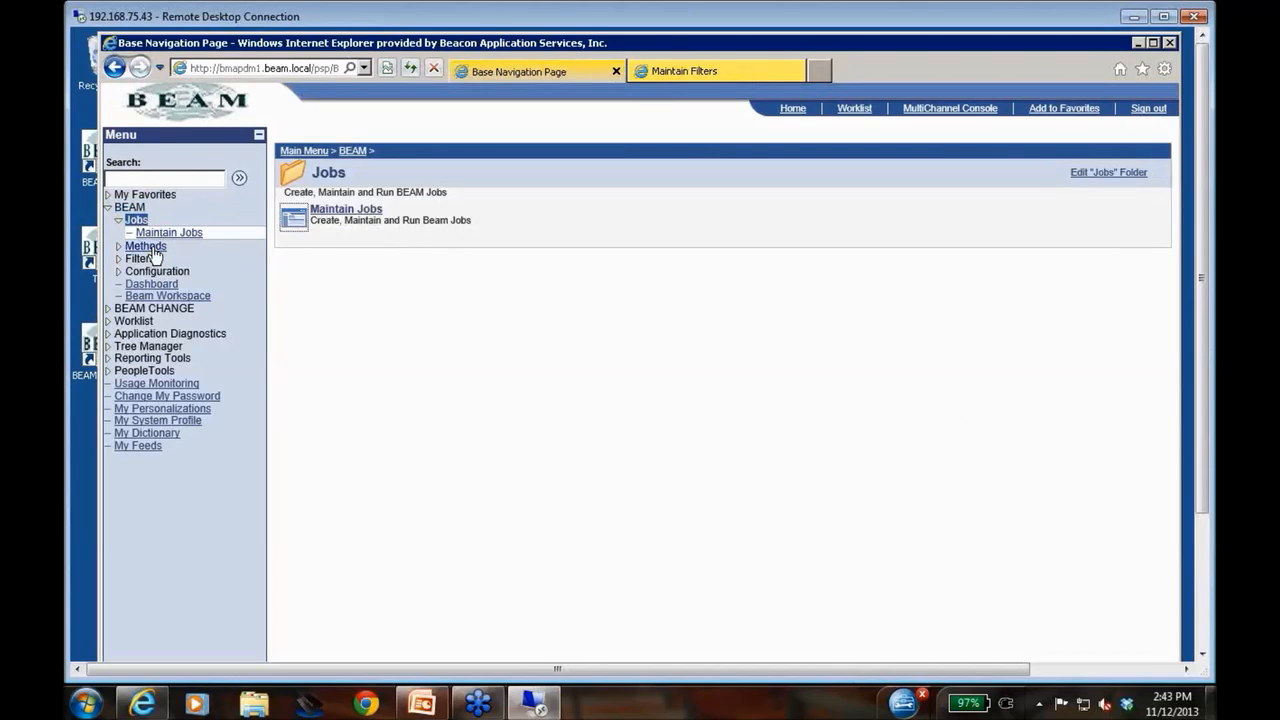
{"action": "left_click", "coordinate": [154, 250]}
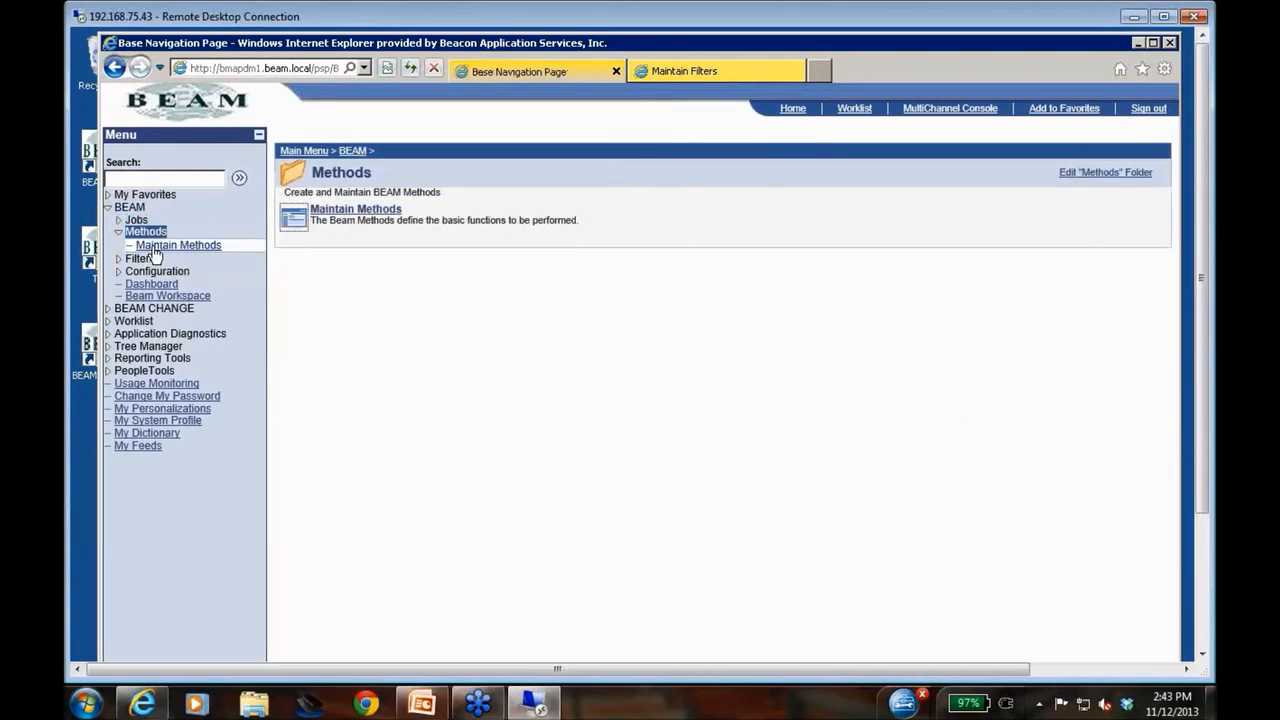
{"action": "left_click", "coordinate": [336, 212]}
{"action": "left_click", "coordinate": [305, 344]}
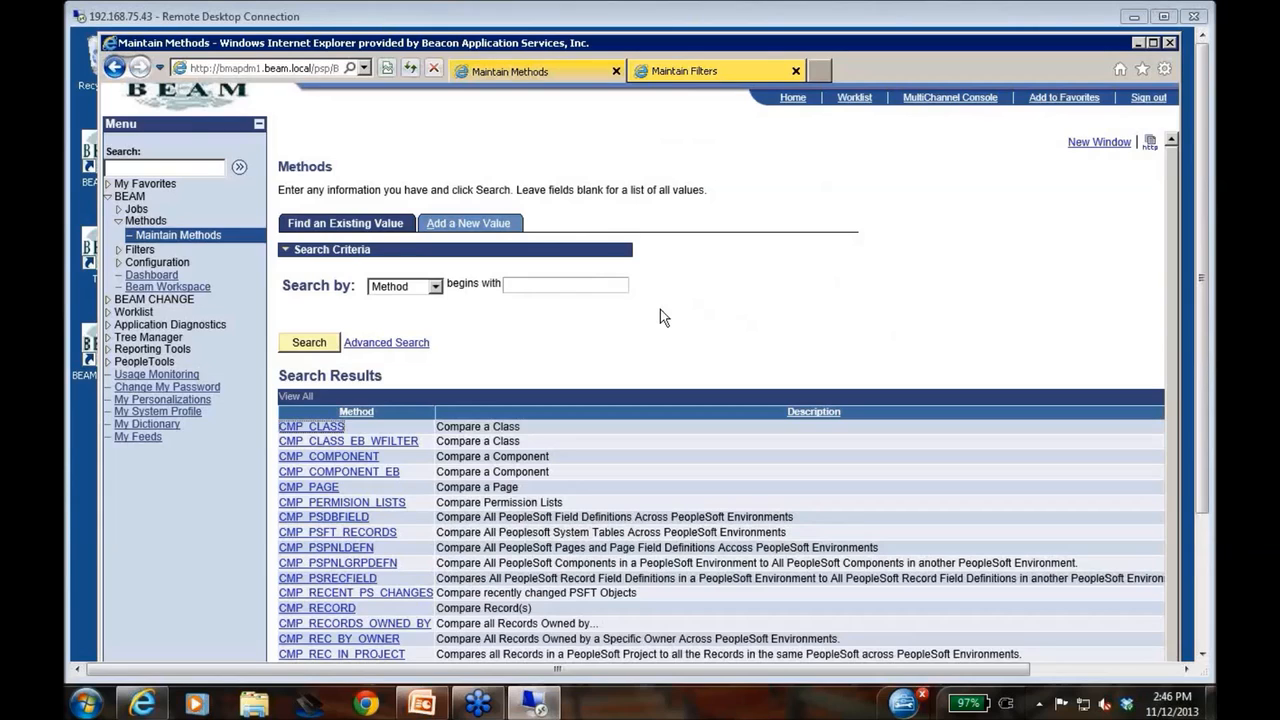
Return to the Dashboard and open process 698, the EB_CMP_RECORD job comparing PSPCMTXT
{"action": "left_click", "coordinate": [155, 275]}
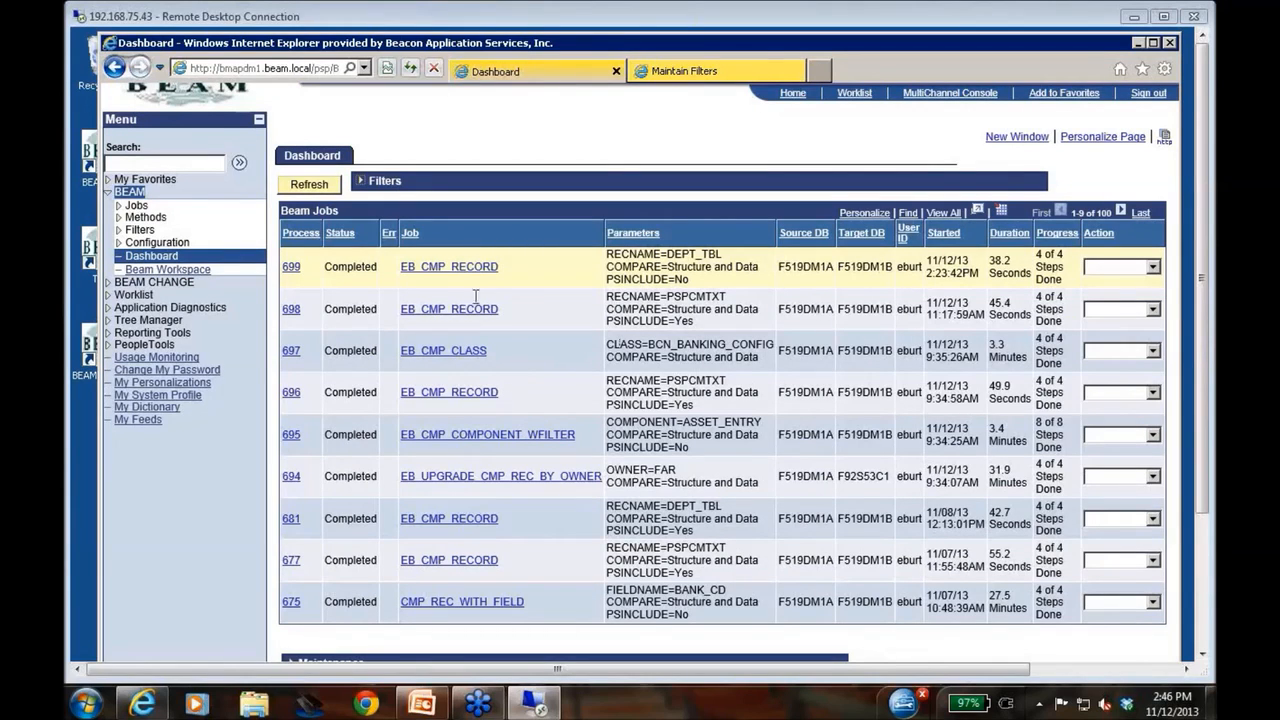
{"action": "left_click_drag", "start_coordinate": [670, 298], "coordinate": [745, 304]}
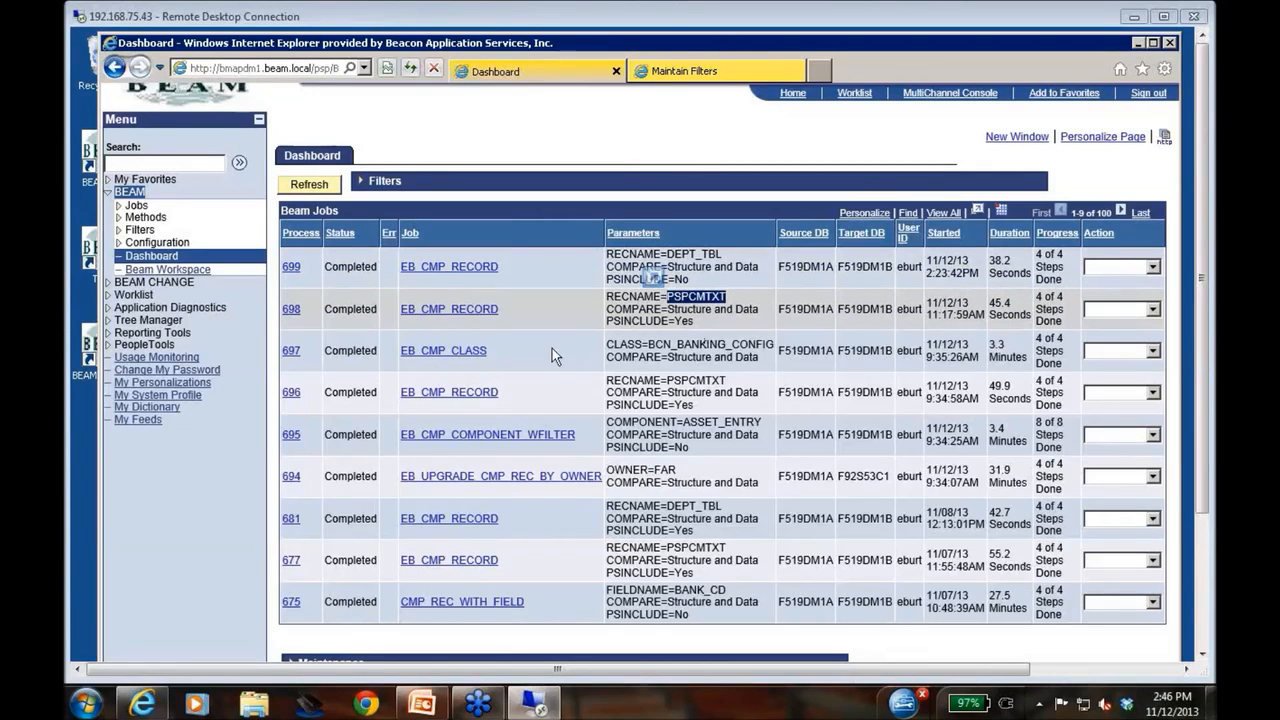
{"action": "left_click", "coordinate": [290, 311]}
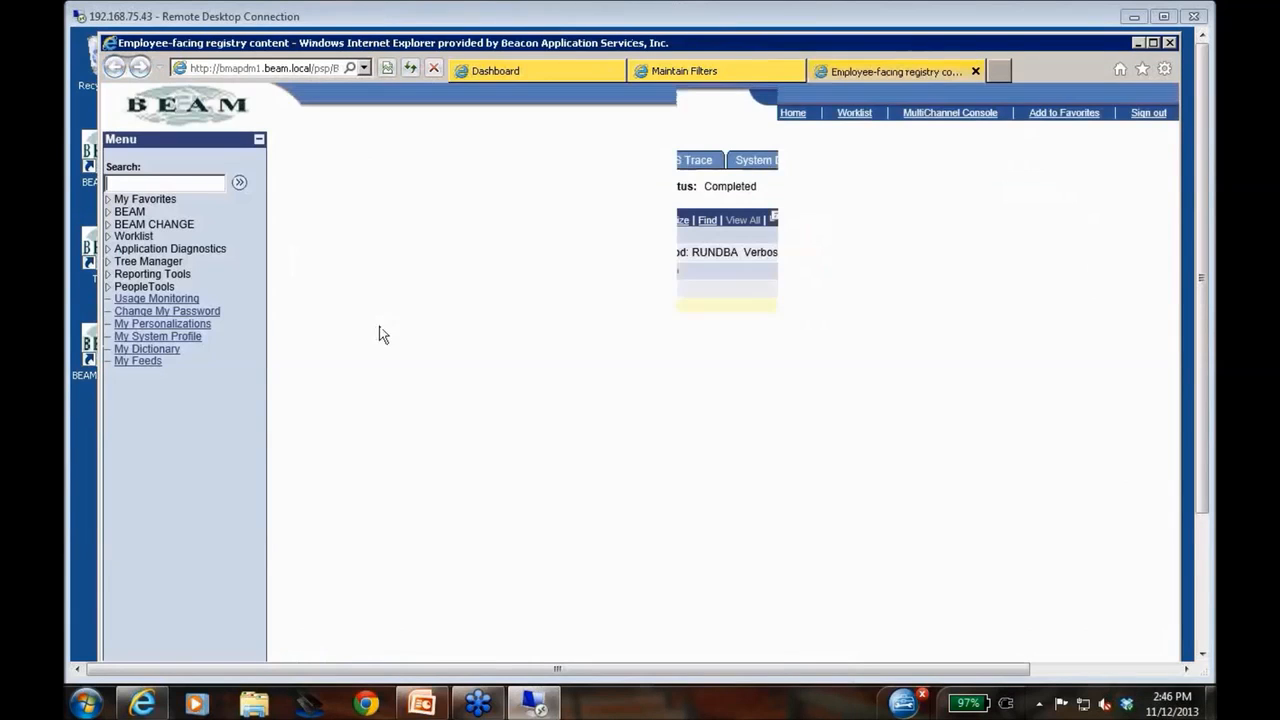
Open the PSPCMTXT compare summary from process 698's results and review the details of entries not found on the target database
{"action": "left_click", "coordinate": [424, 162]}
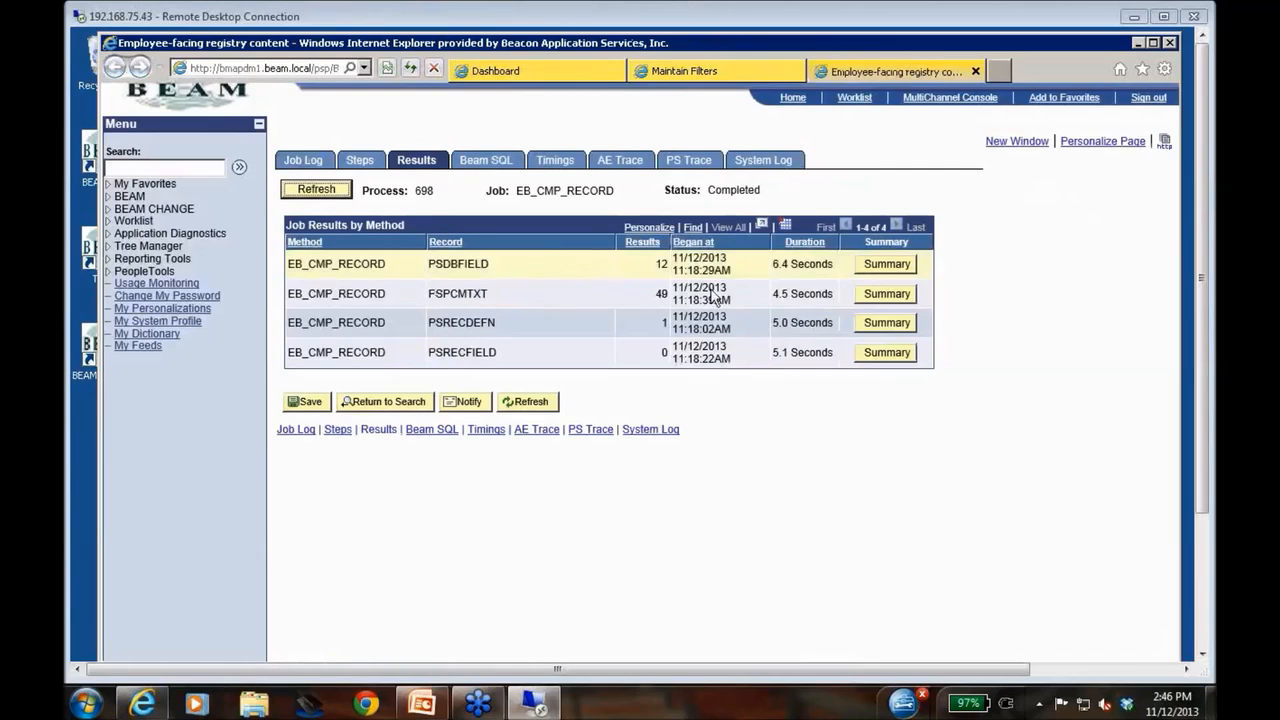
{"action": "left_click", "coordinate": [886, 294]}
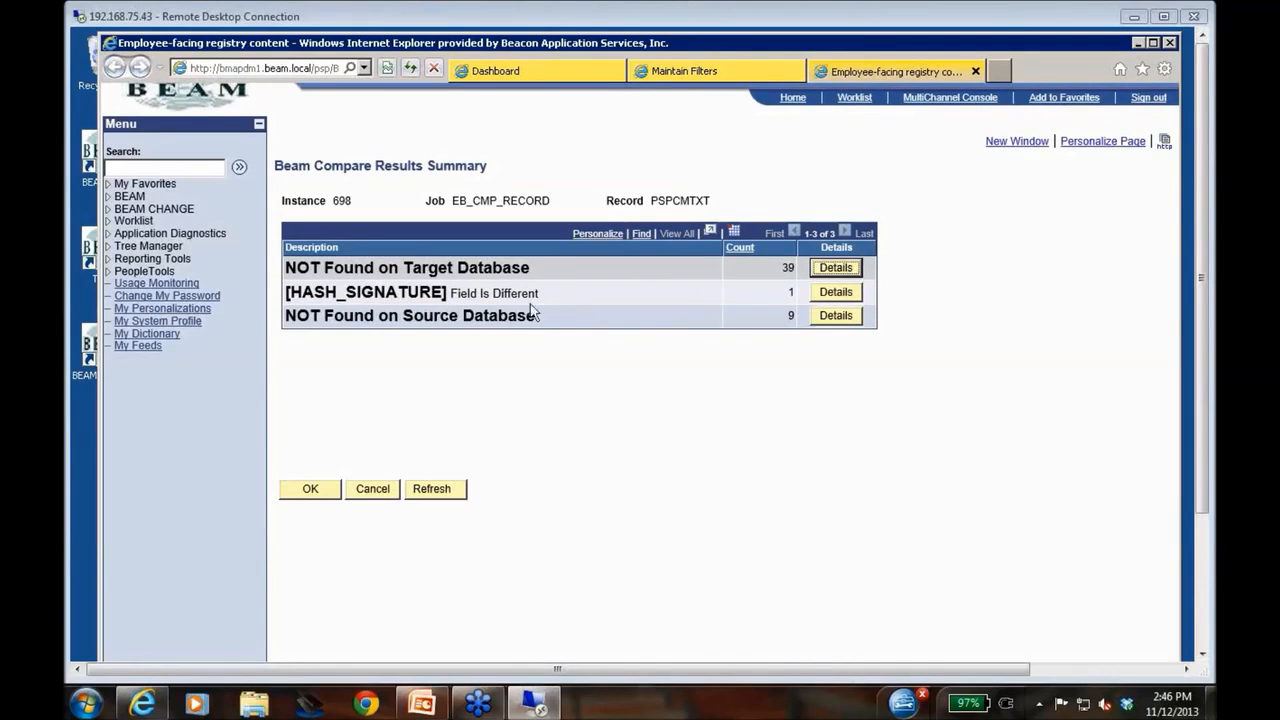
{"action": "left_click", "coordinate": [830, 270]}
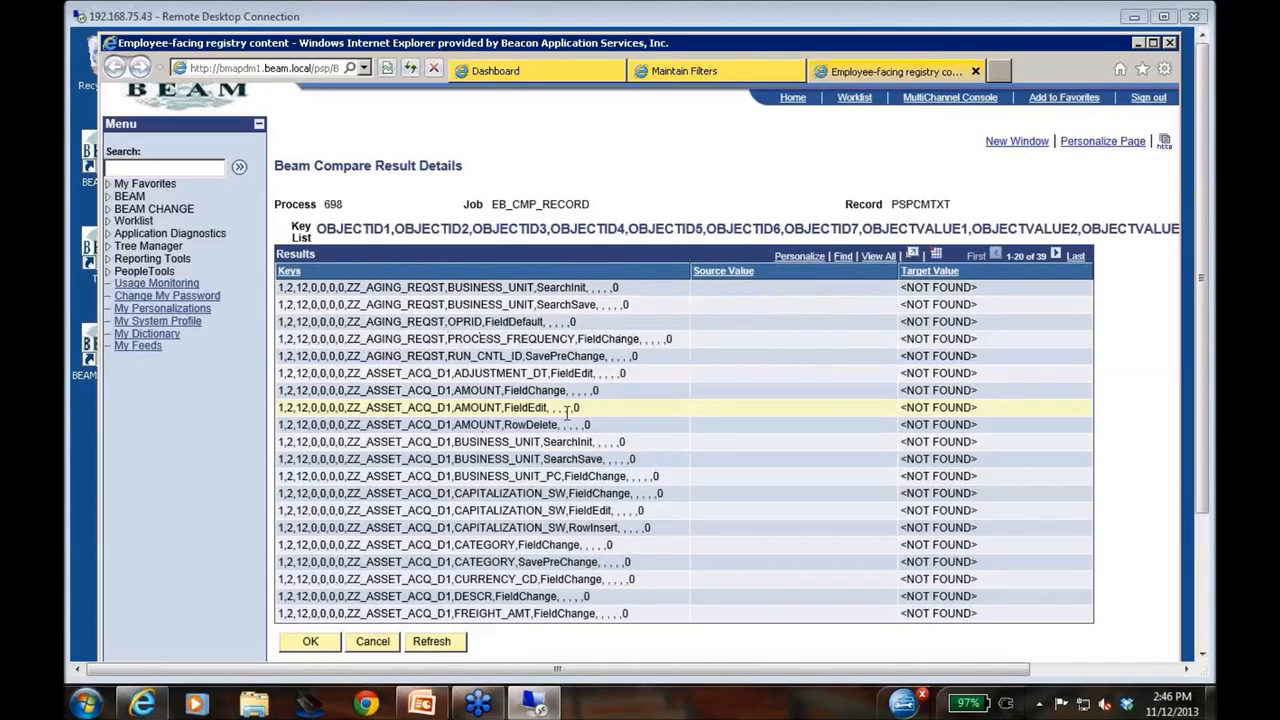
{"action": "left_click", "coordinate": [378, 645]}
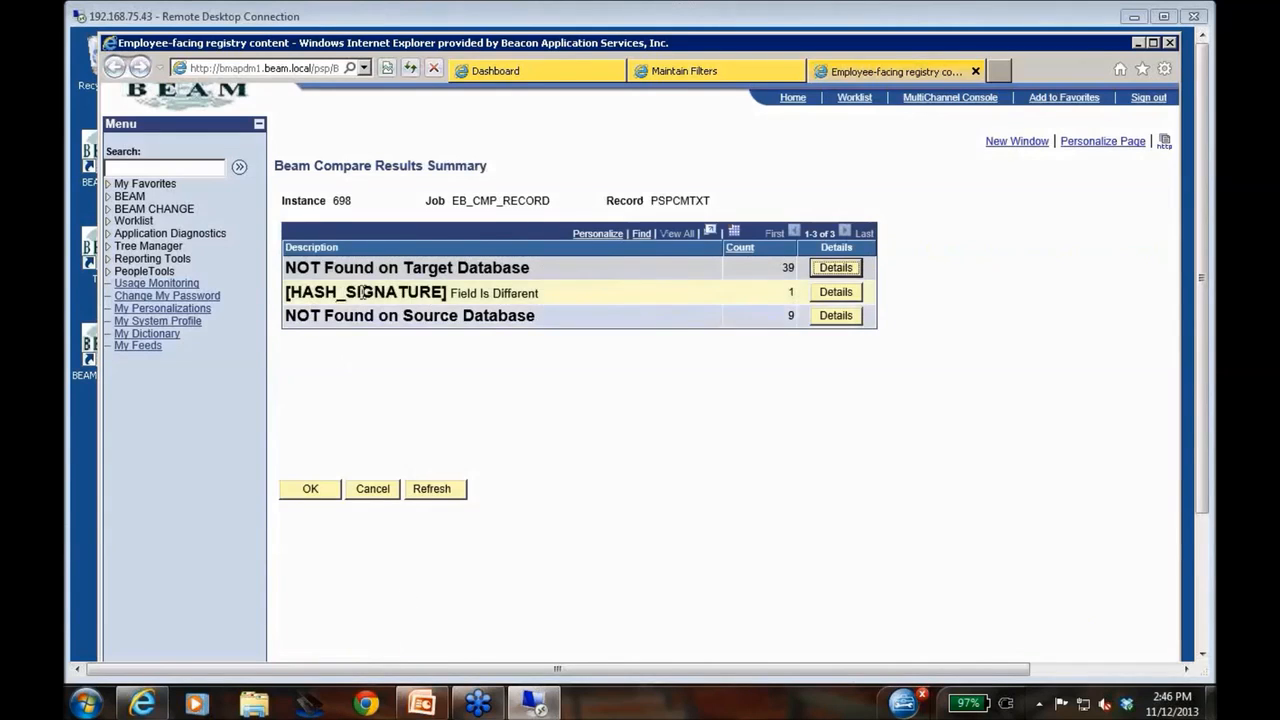
Review the details of the HASH_SIGNATURE field difference for PSPCMTXT, and return to the job results by method
{"action": "left_click", "coordinate": [846, 295]}
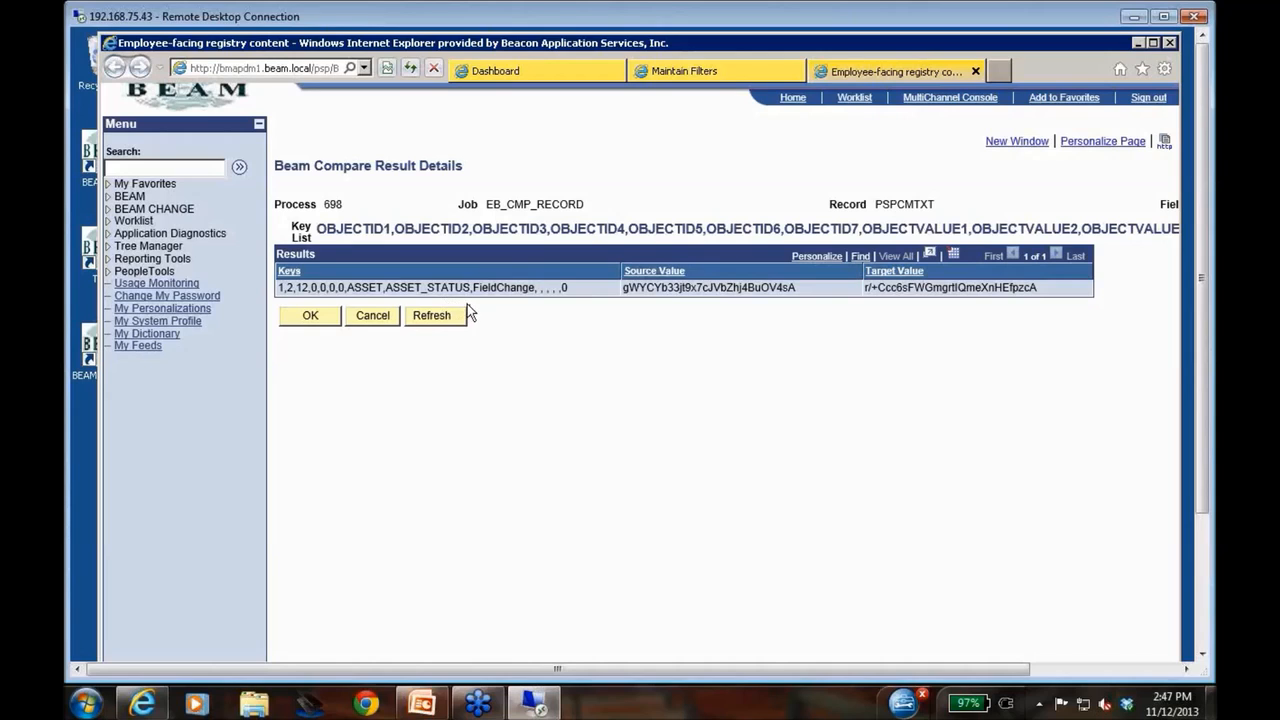
{"action": "left_click", "coordinate": [386, 318]}
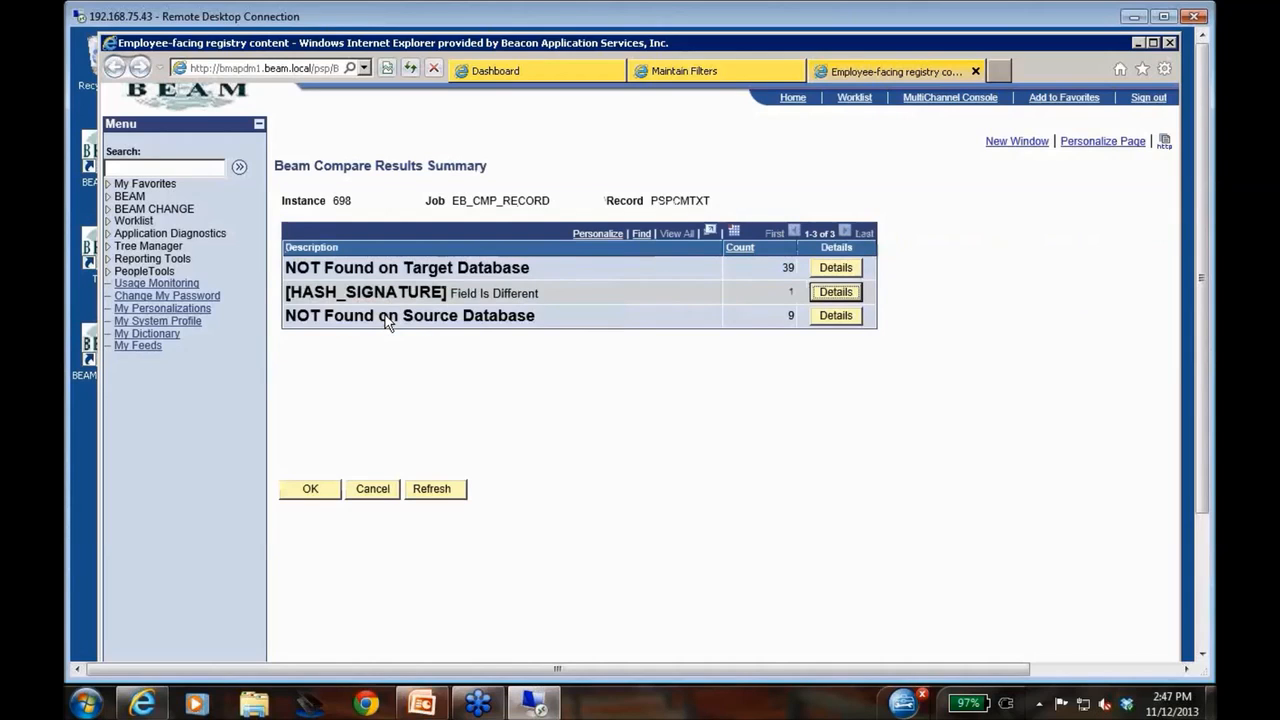
{"action": "left_click", "coordinate": [373, 489]}
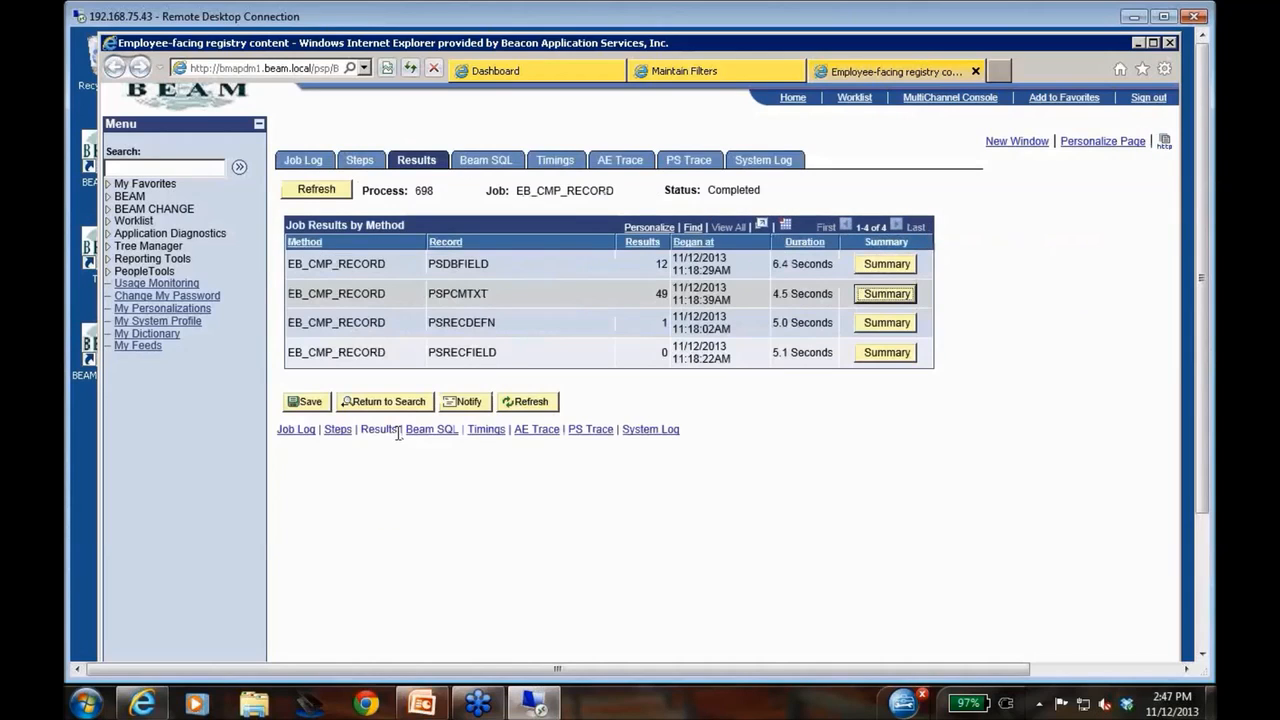